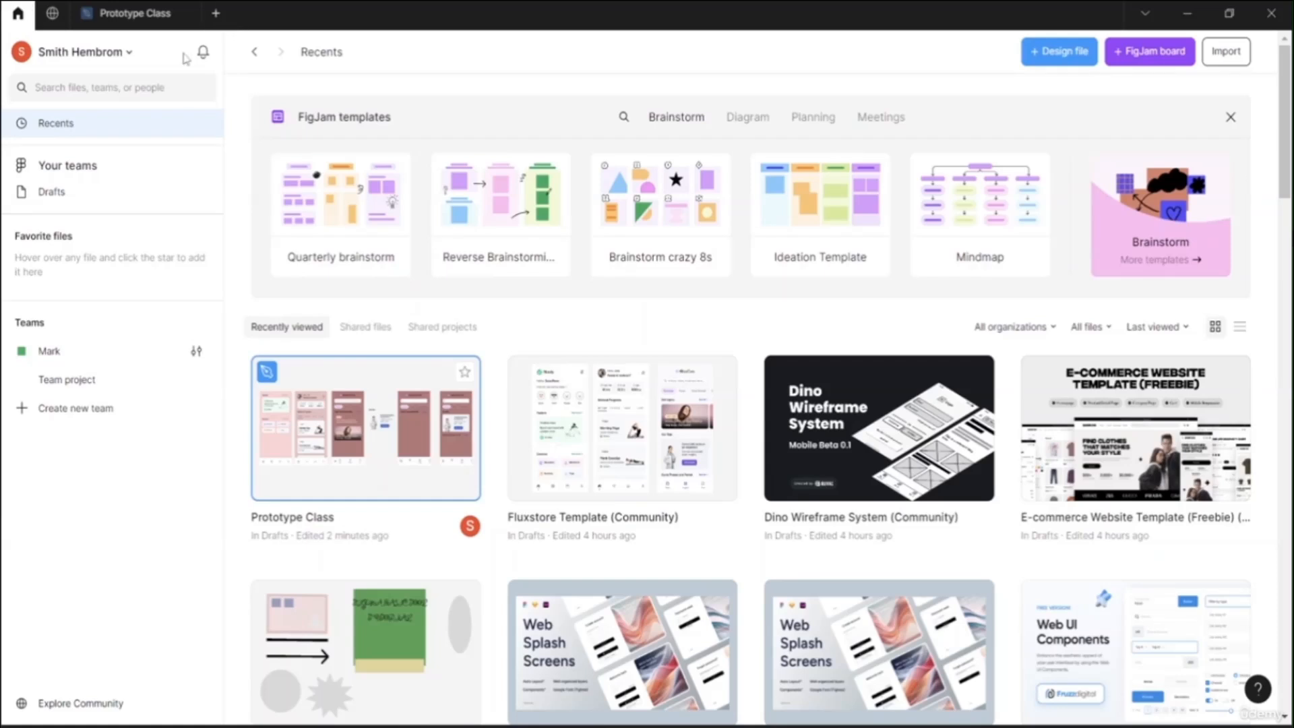
# Open the Prototype Class file and review the transition options of the connection from the home page's Relaxation button to the Relaxation frame
pyautogui.click(135, 13)
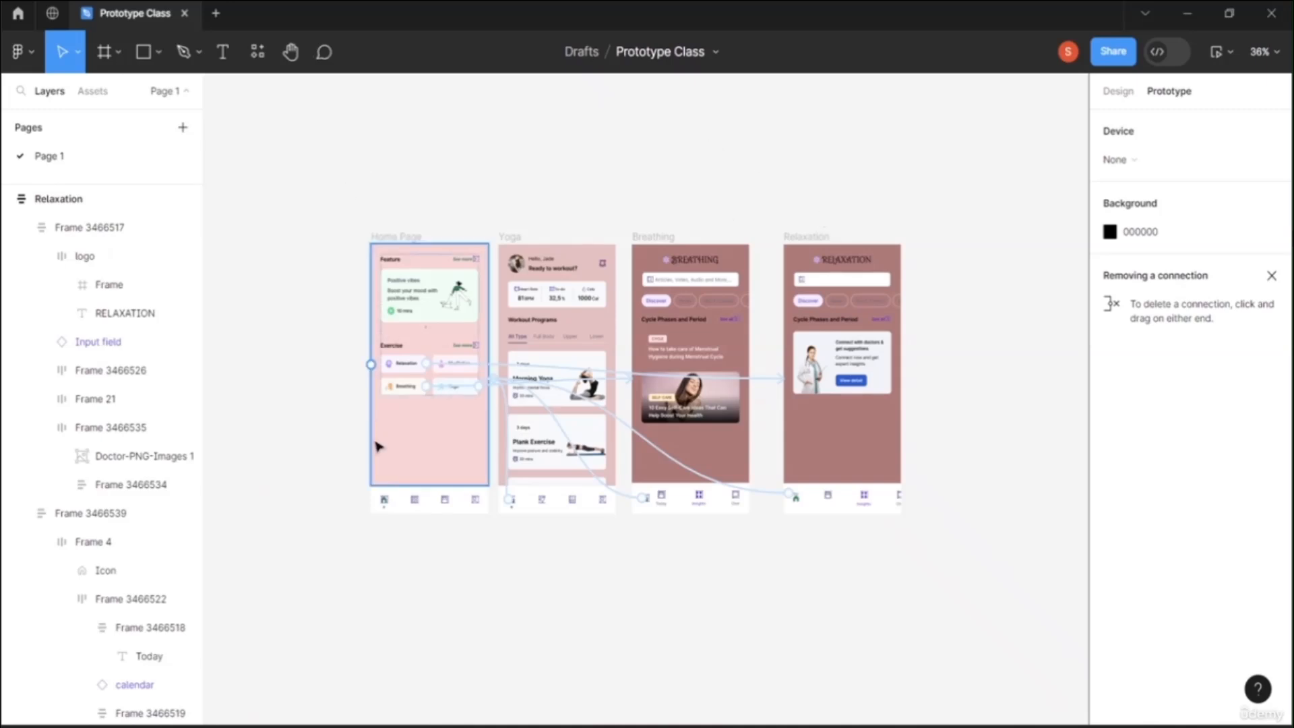
pyautogui.moveTo(425, 363); pyautogui.dragTo(764, 385)
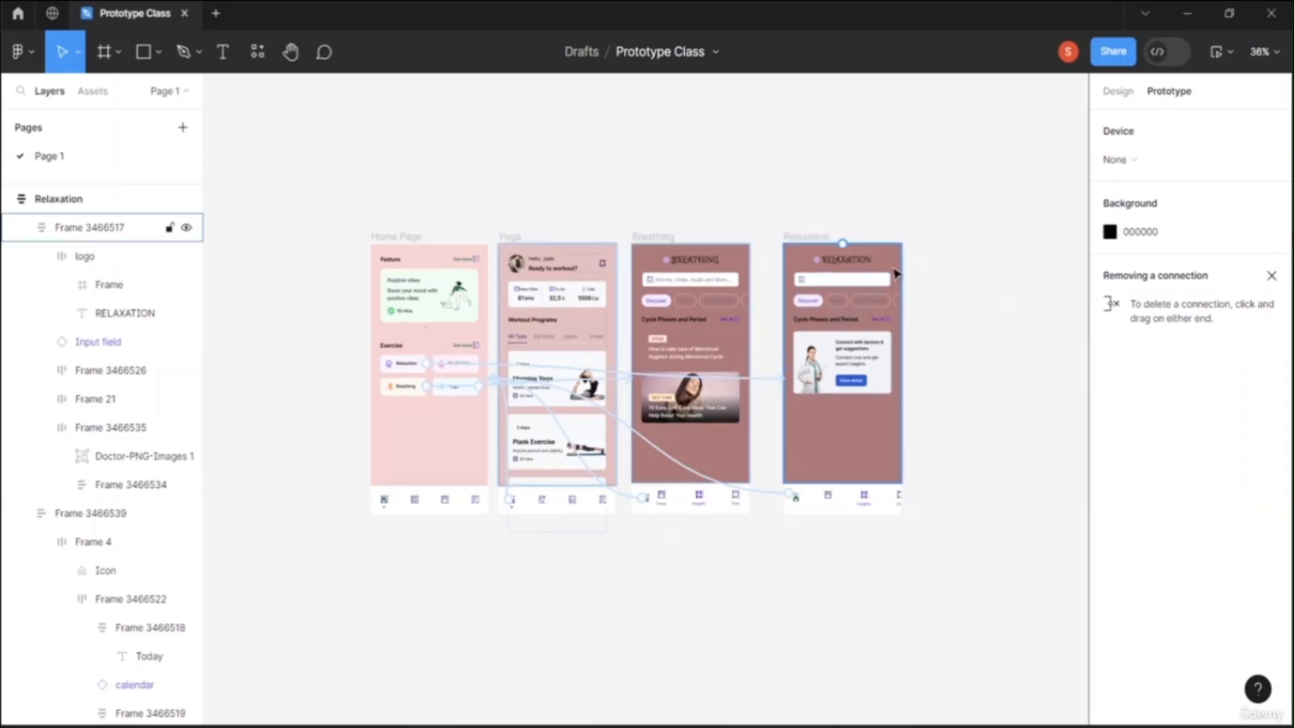
pyautogui.click(777, 375)
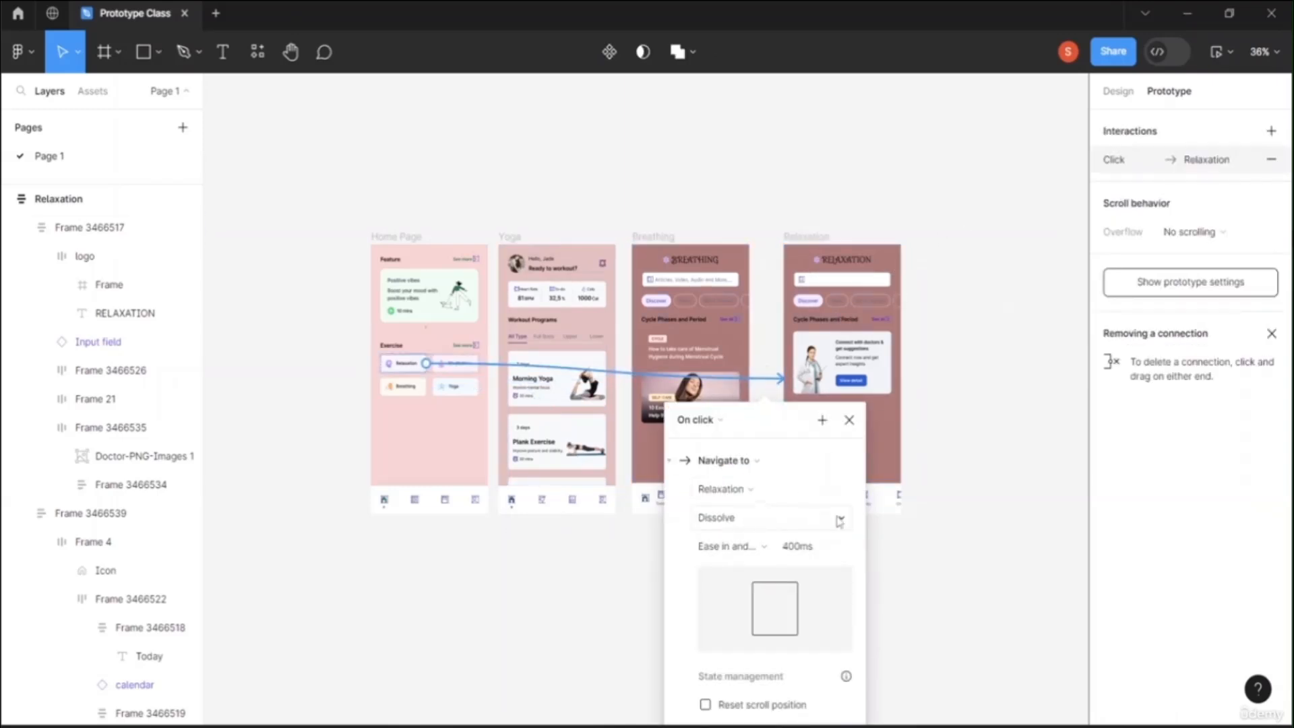
pyautogui.click(826, 529)
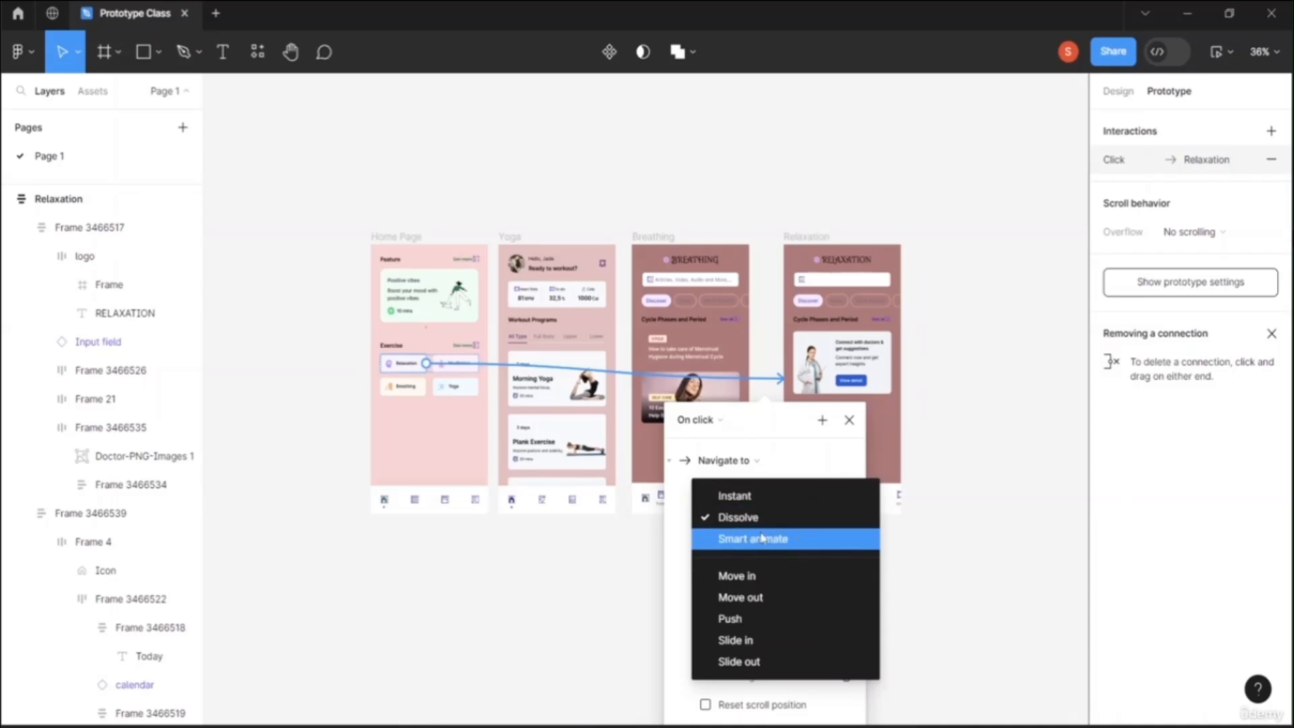
pyautogui.click(804, 544)
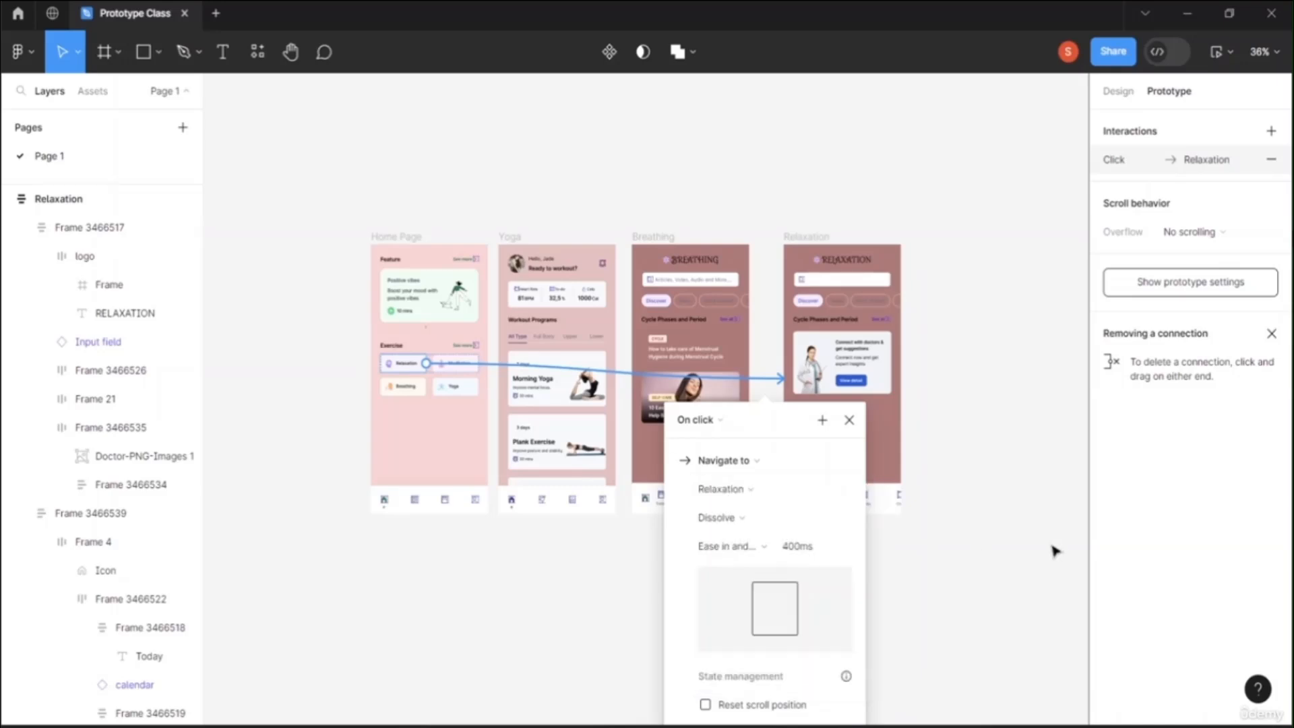
pyautogui.click(998, 512)
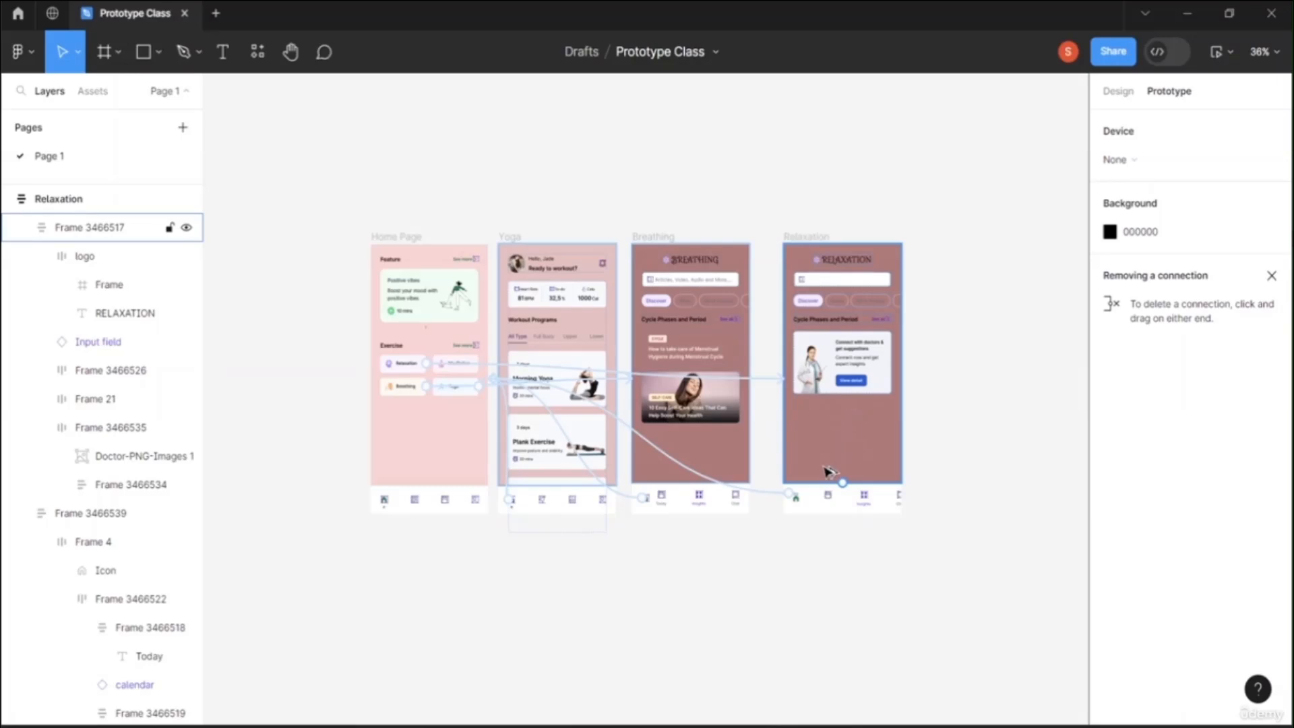
# Duplicate the Relaxation frame and place the copy directly beside the original
pyautogui.click(848, 454)
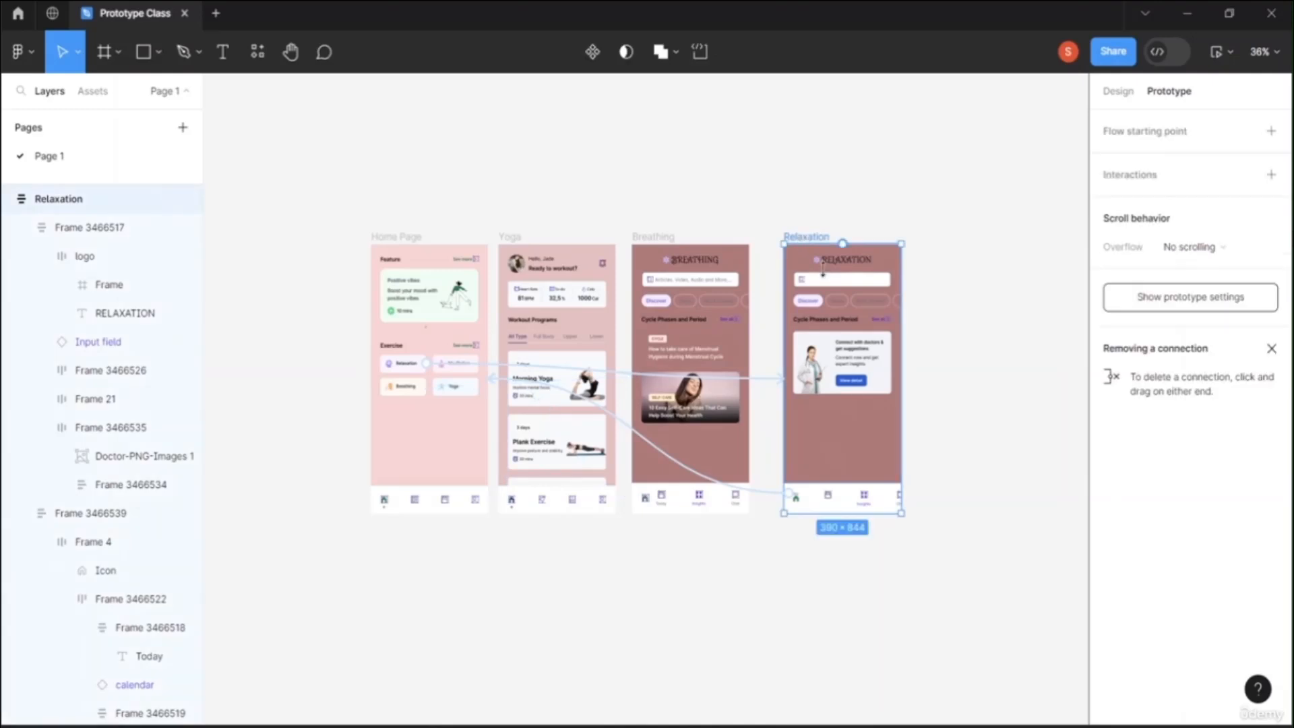
pyautogui.press('alt')
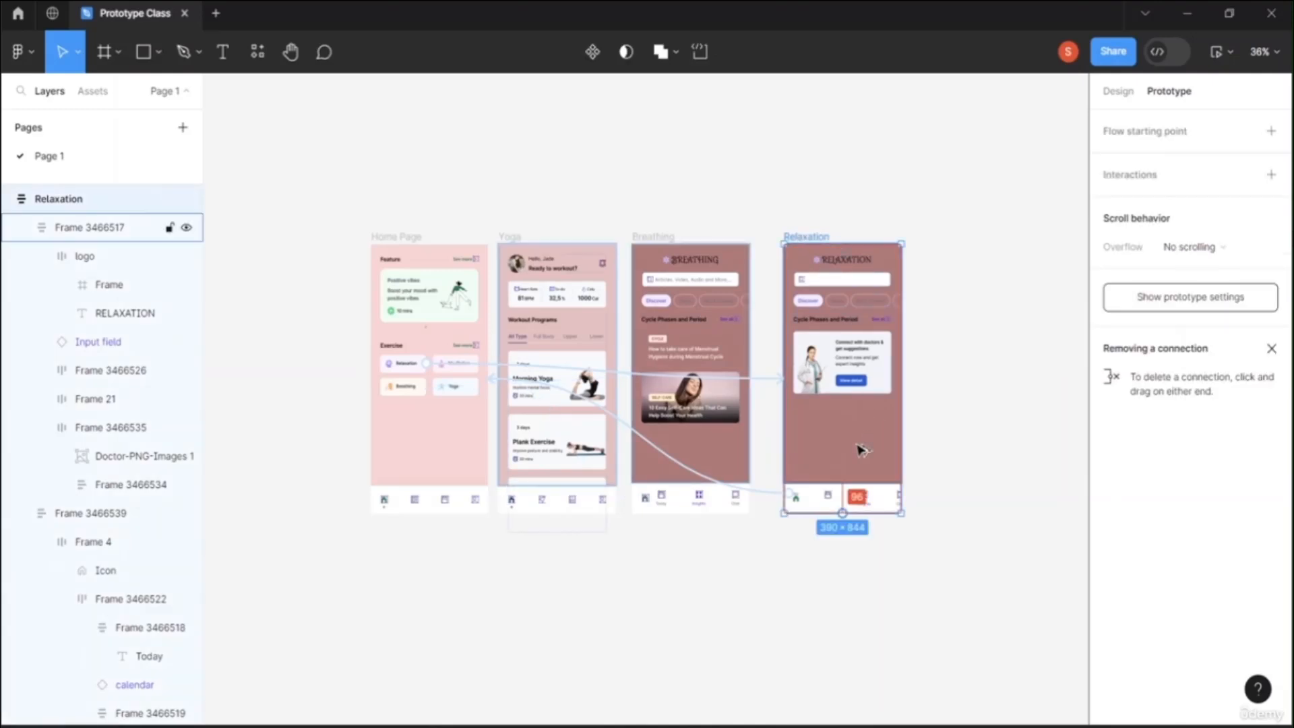
pyautogui.moveTo(863, 451); pyautogui.dragTo(1002, 447)
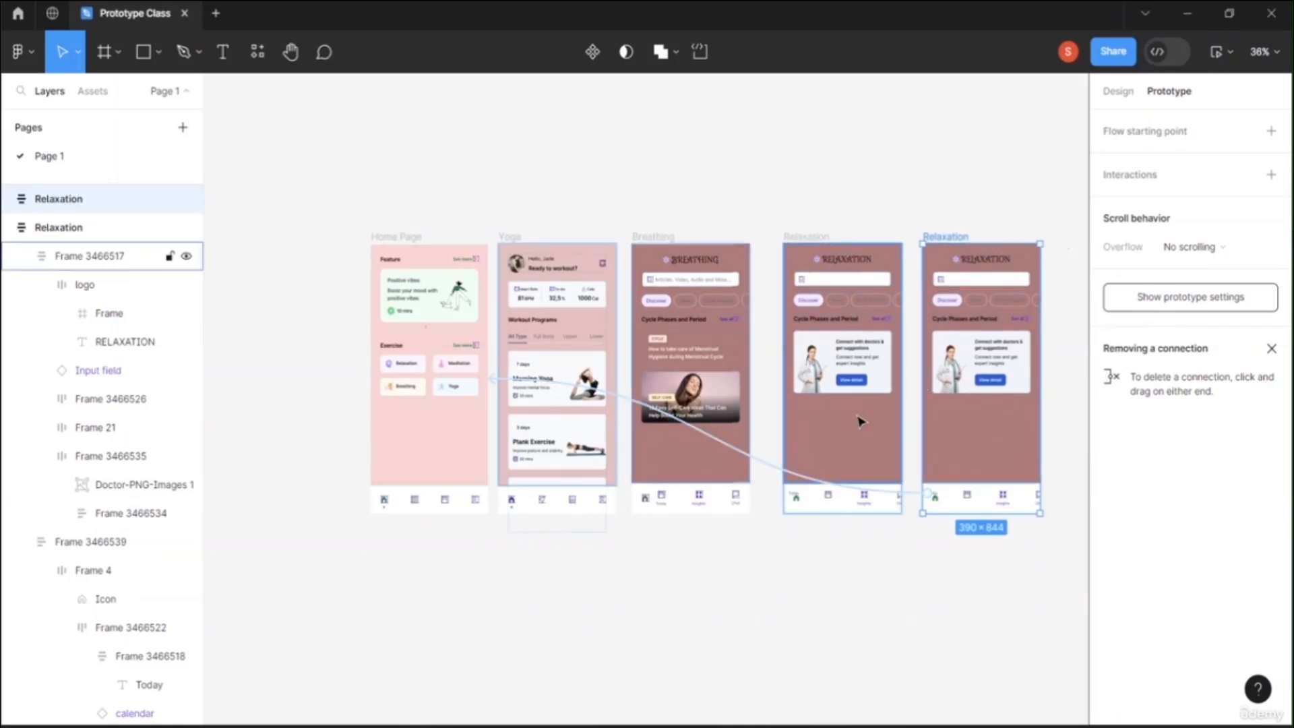
# Move the duplicated Relaxation frame farther away from the original, leaving a frame-wide gap between them
pyautogui.click(286, 59)
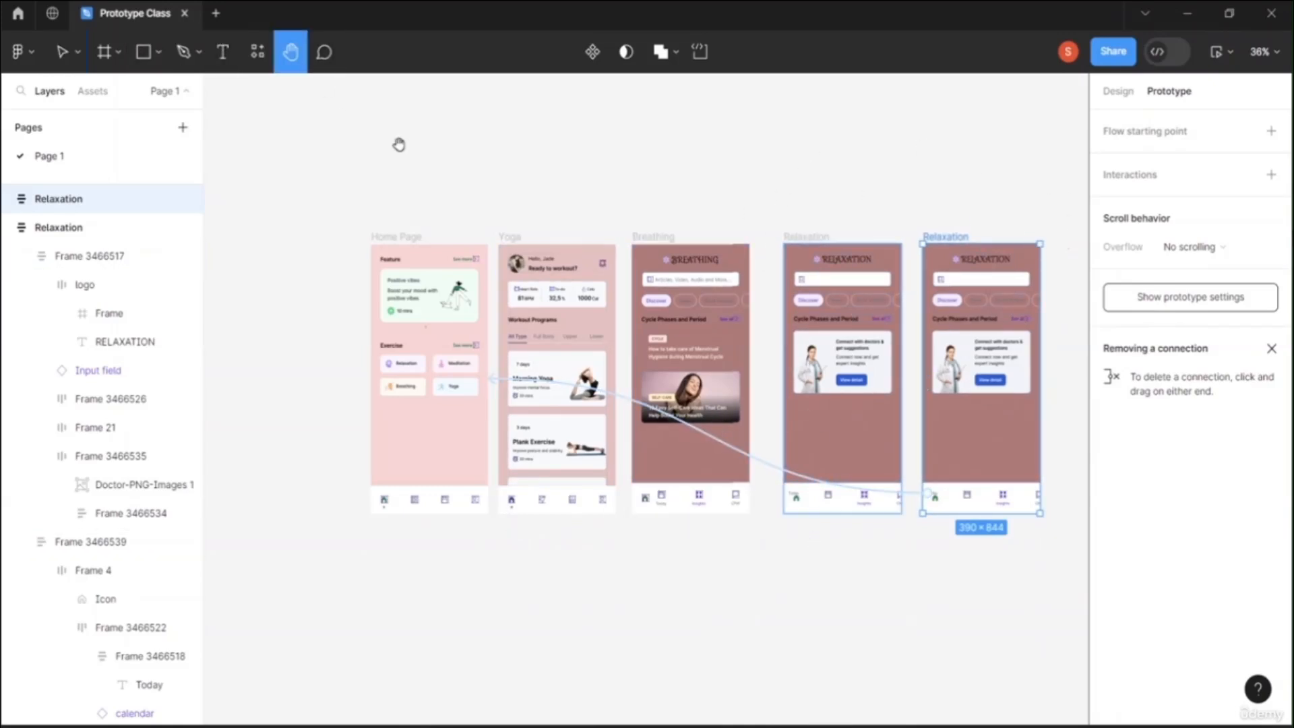
pyautogui.moveTo(482, 167); pyautogui.dragTo(331, 175)
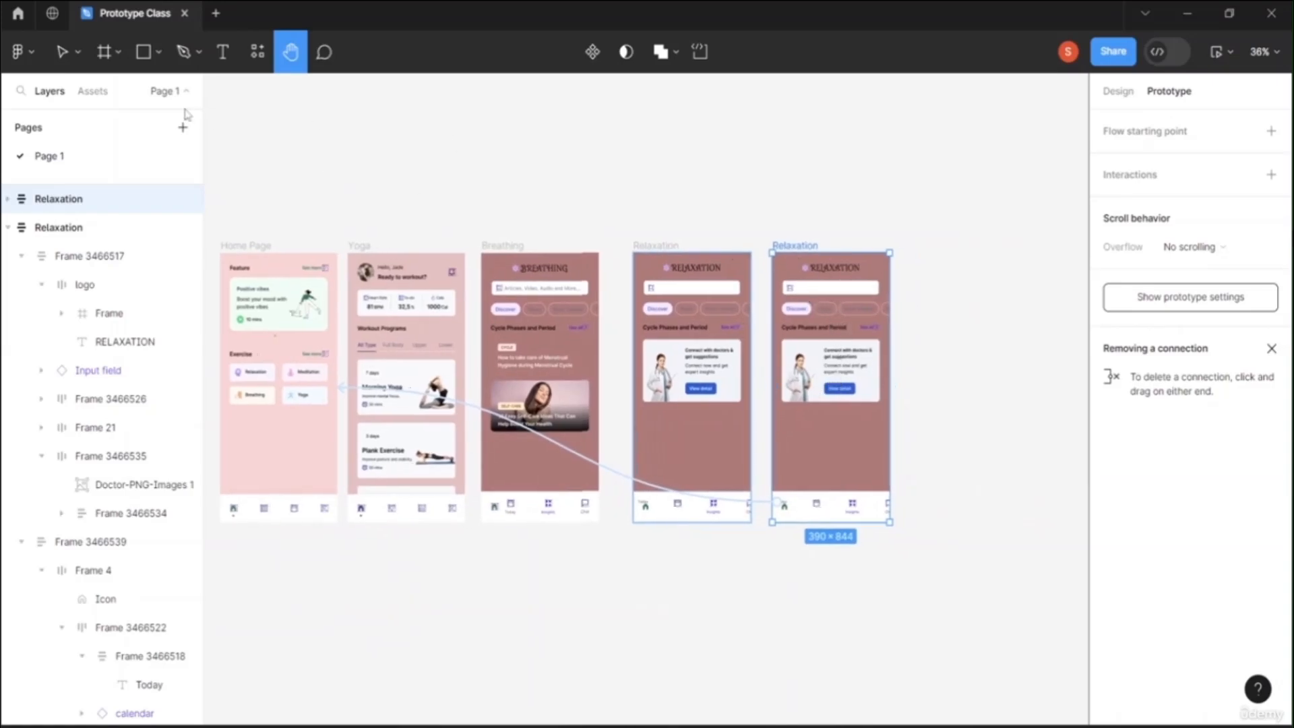
pyautogui.click(62, 53)
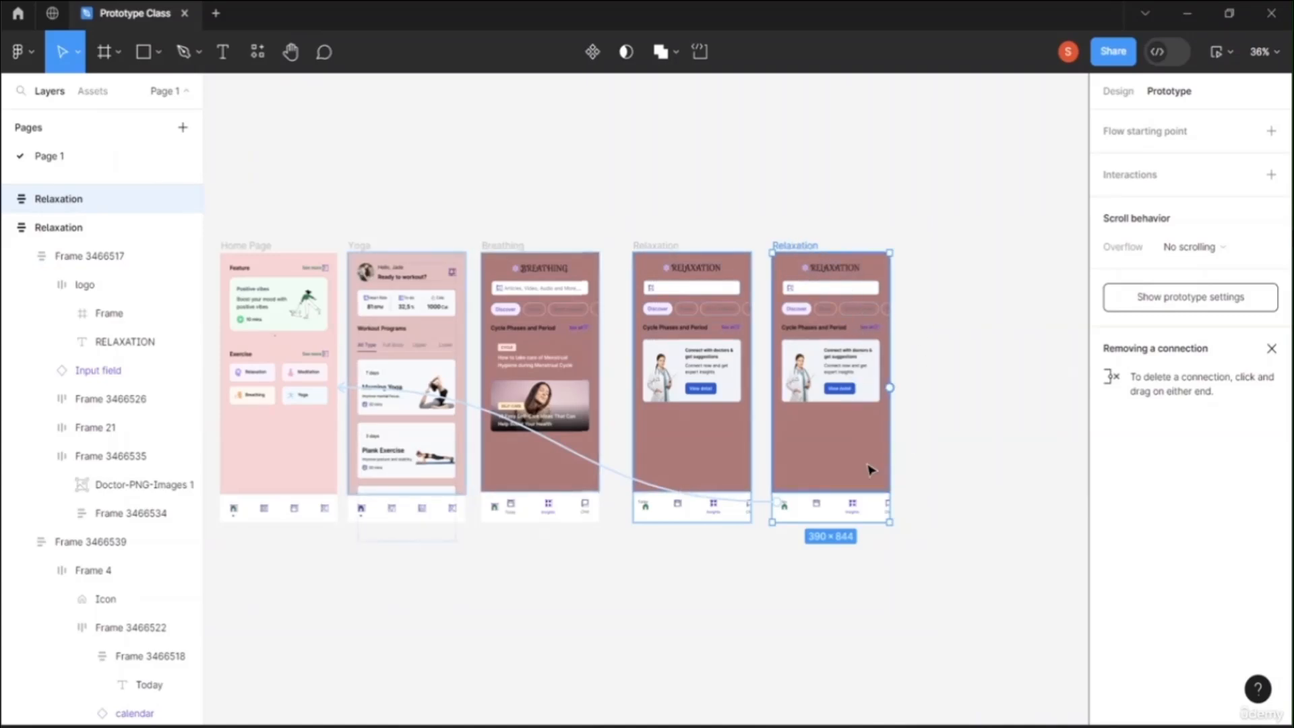
pyautogui.moveTo(851, 434); pyautogui.dragTo(993, 437)
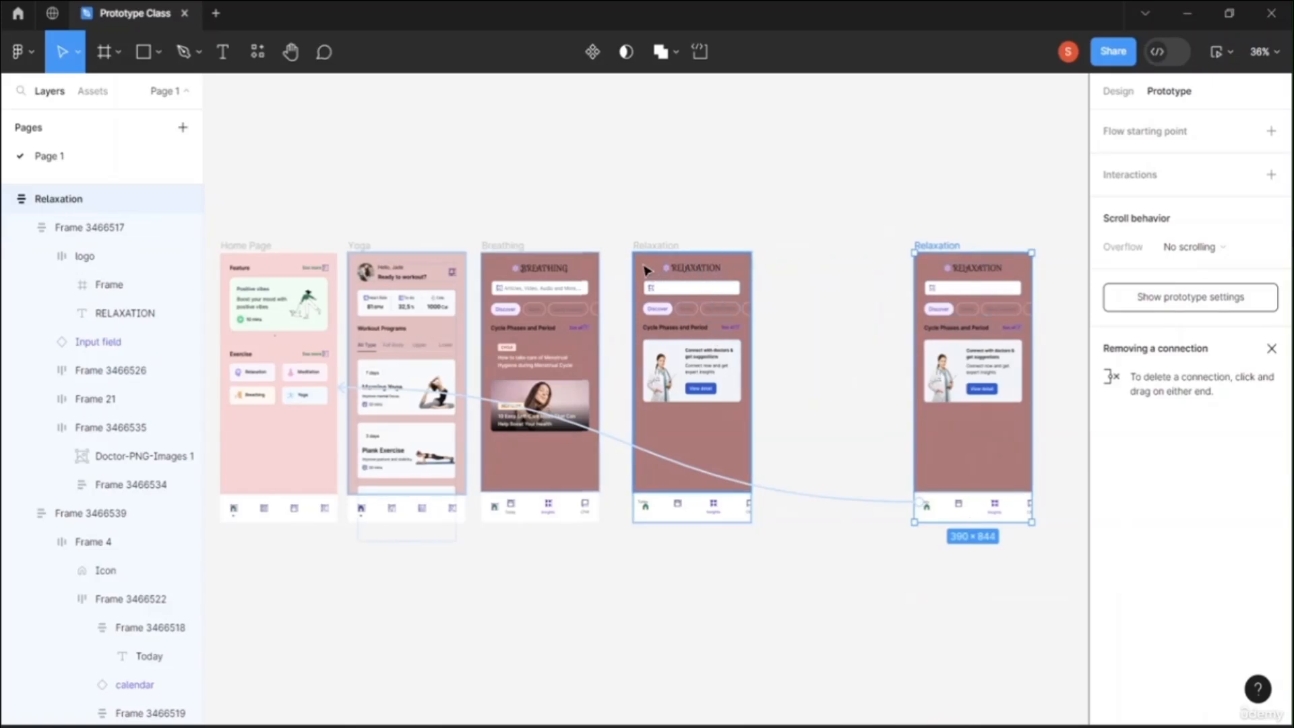
# Move the original Relaxation frame over next to its copy, leaving empty space after the Breathing frame
pyautogui.moveTo(643, 266); pyautogui.dragTo(672, 270)
pyautogui.click(716, 203)
pyautogui.click(645, 246)
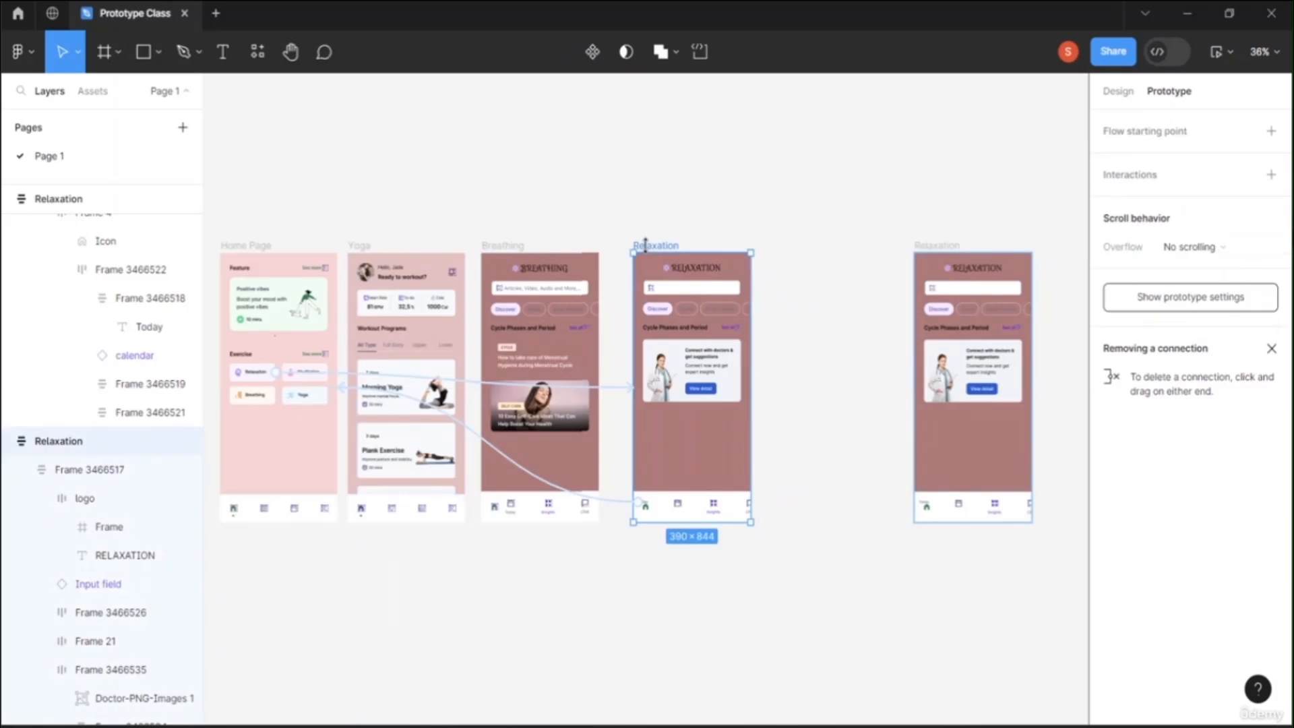
pyautogui.moveTo(654, 270); pyautogui.dragTo(793, 270)
pyautogui.click(809, 181)
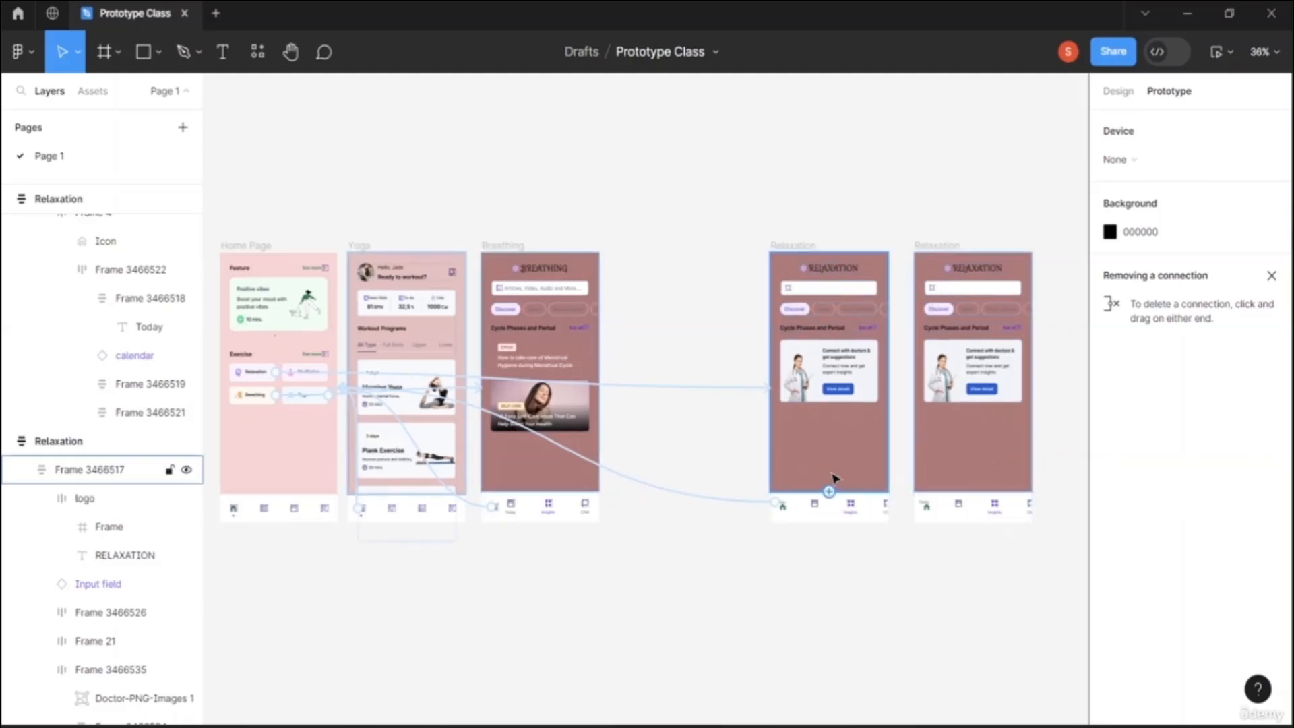
# Add an on-click prototype connection from the main content frame of the original Relaxation screen to the duplicate screen
pyautogui.click(826, 371)
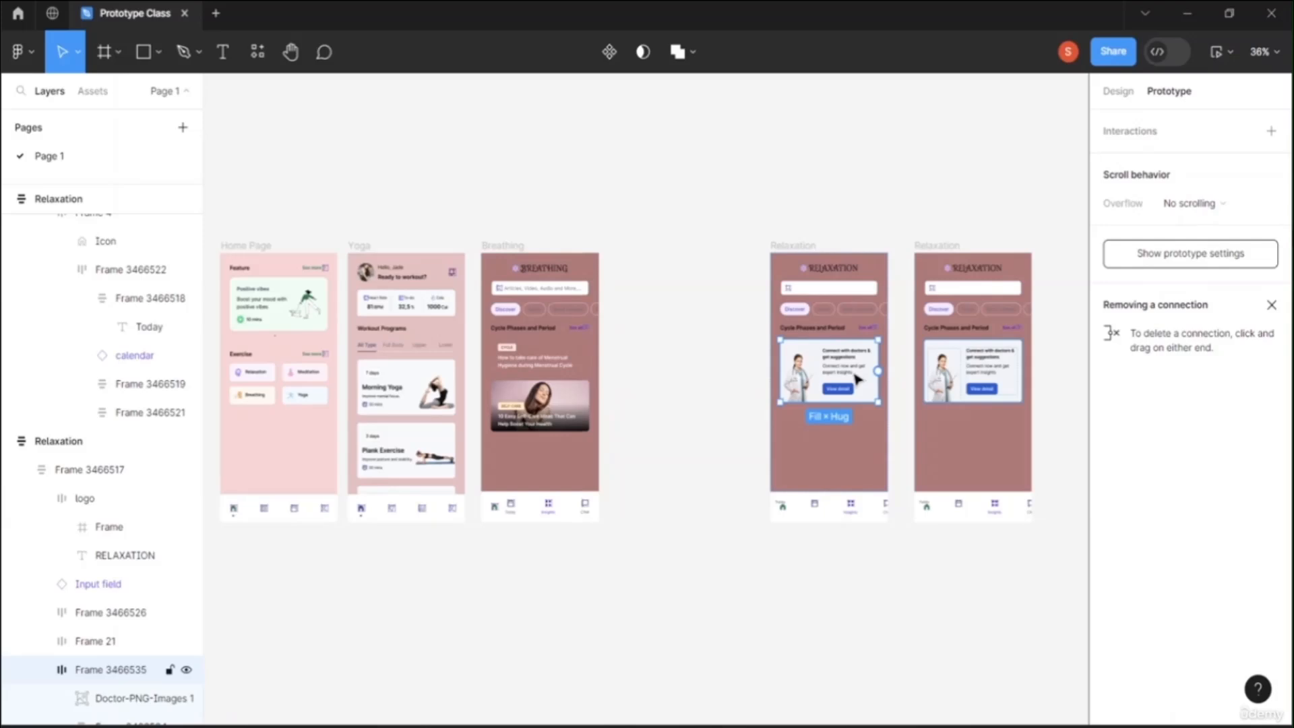
pyautogui.moveTo(878, 371); pyautogui.dragTo(885, 378)
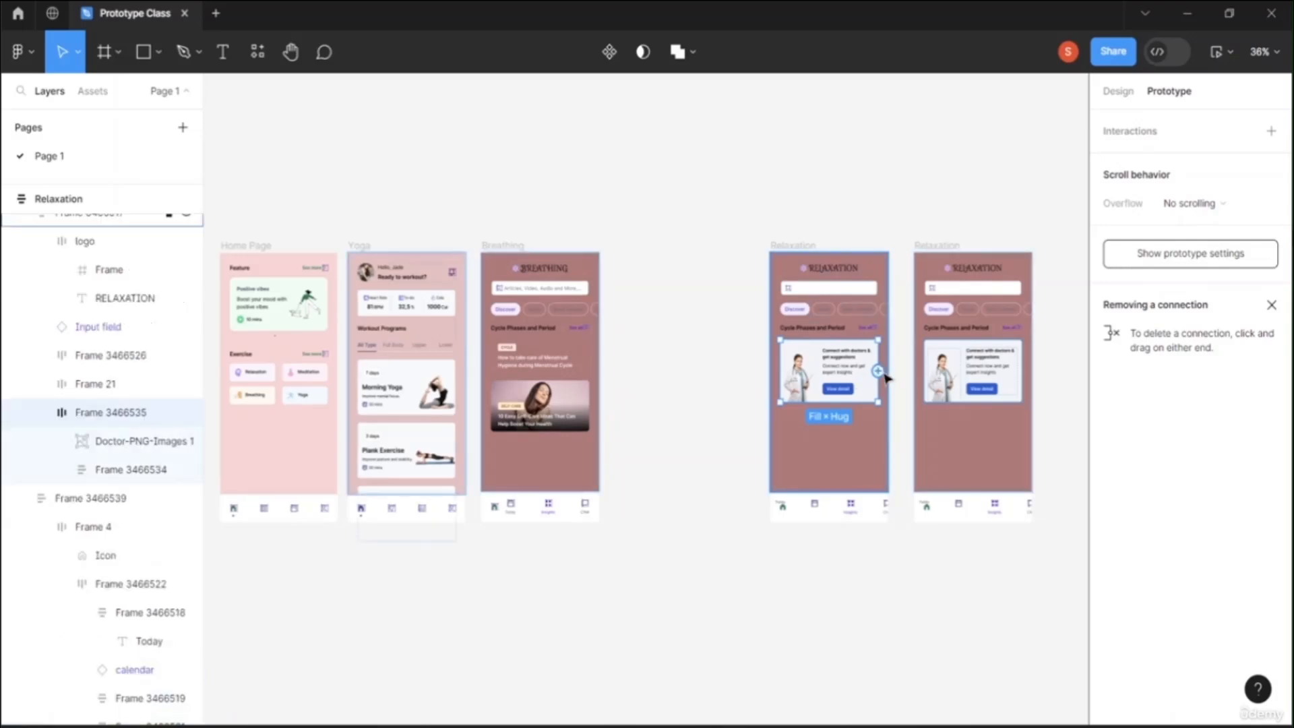
pyautogui.click(904, 383)
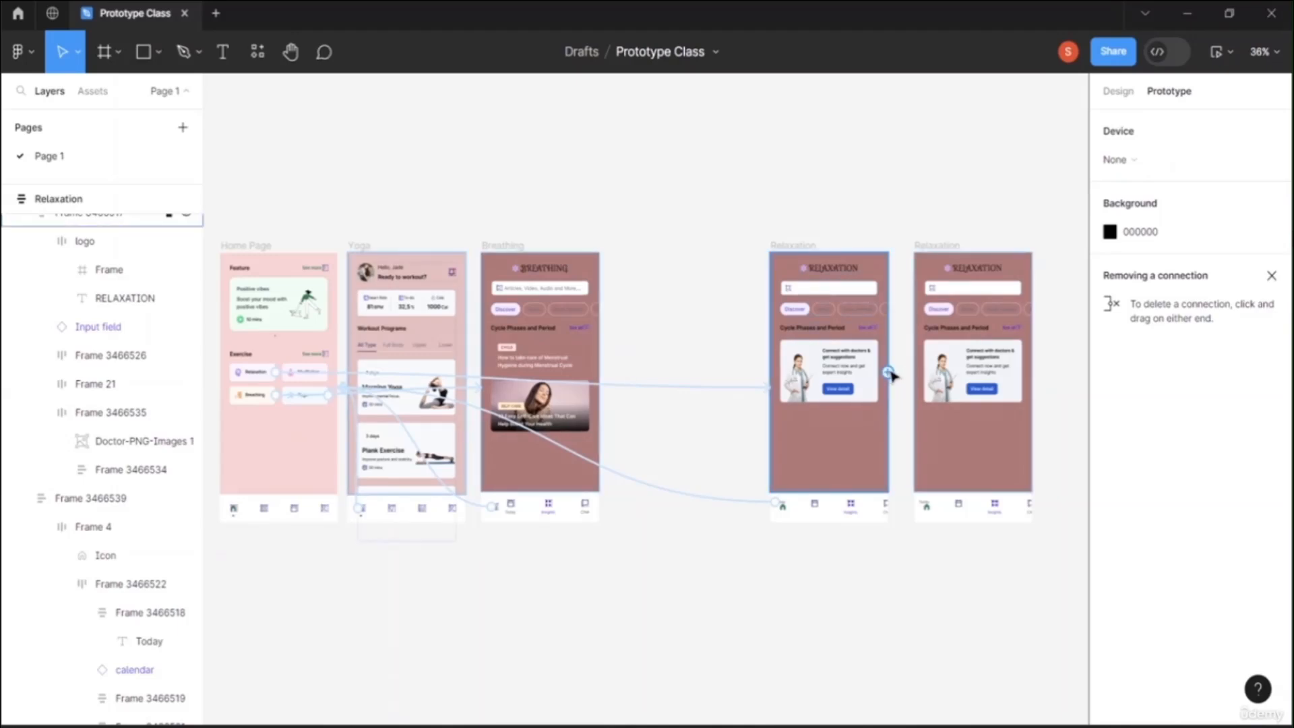
pyautogui.moveTo(891, 376); pyautogui.dragTo(930, 379)
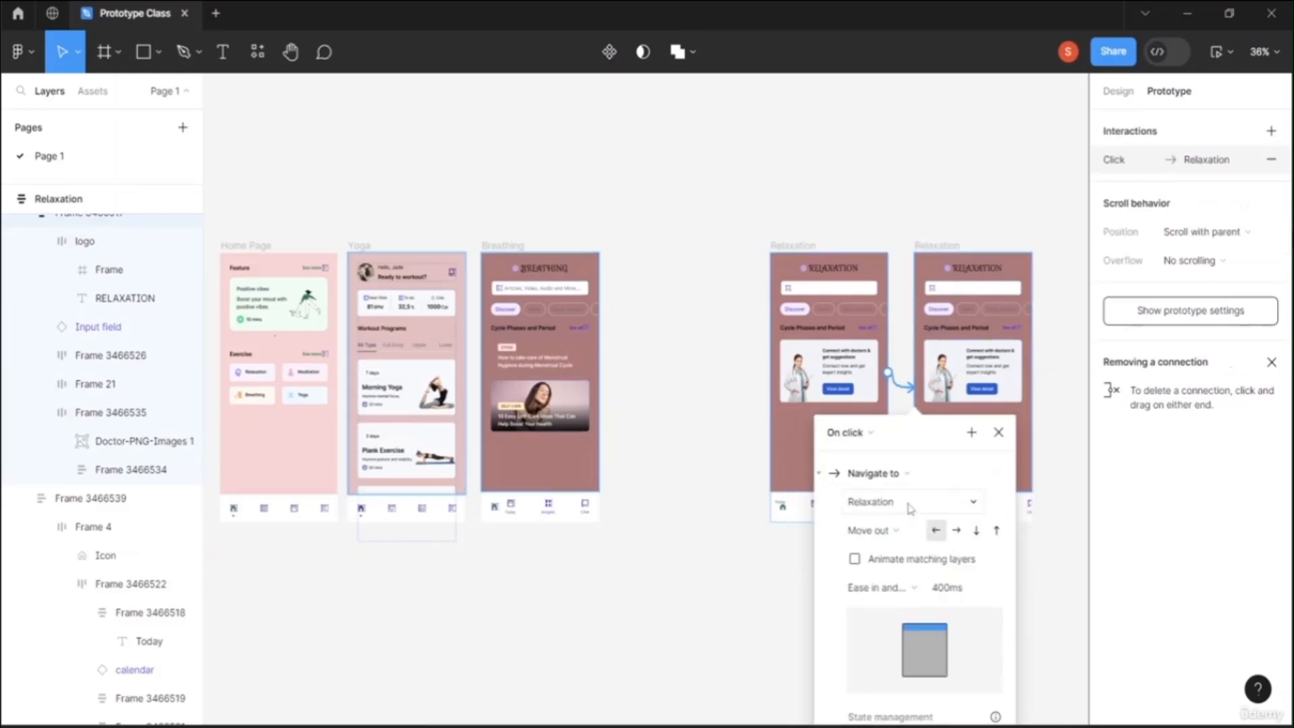
# Set the new connection's transition to Smart animate with Ease in and out easing
pyautogui.click(911, 543)
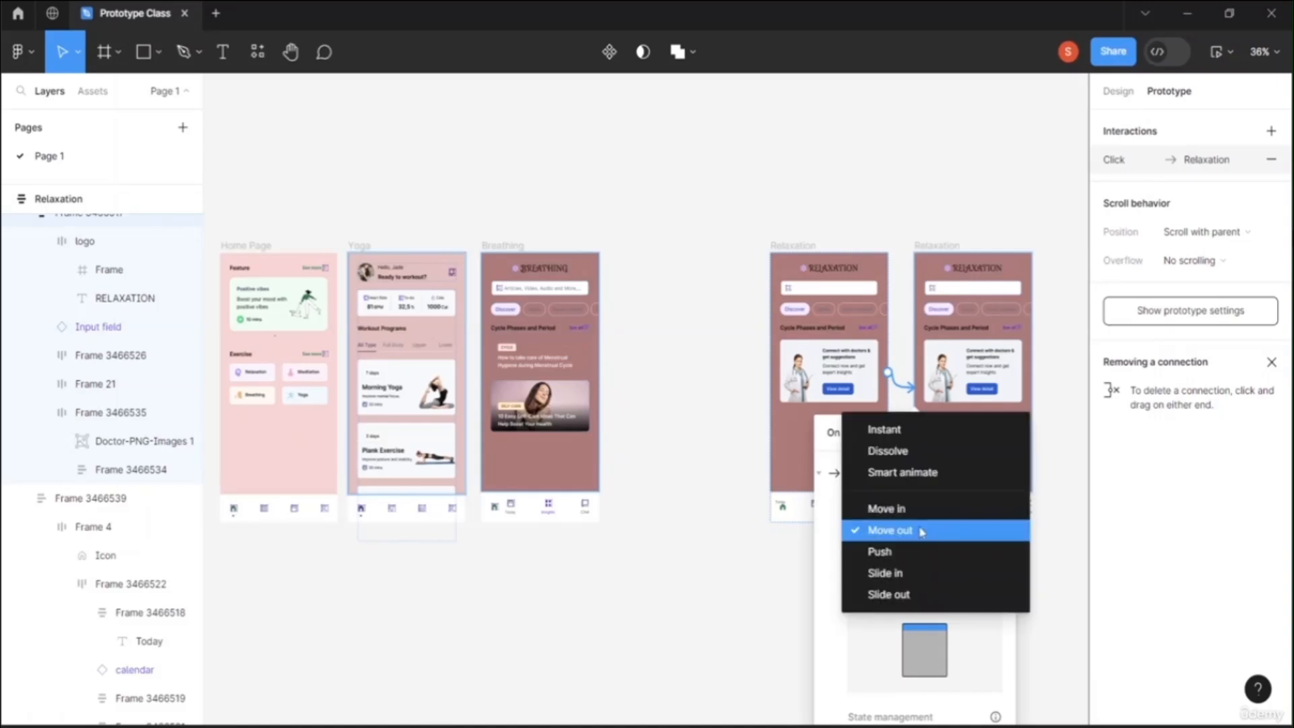
pyautogui.click(909, 475)
pyautogui.click(899, 561)
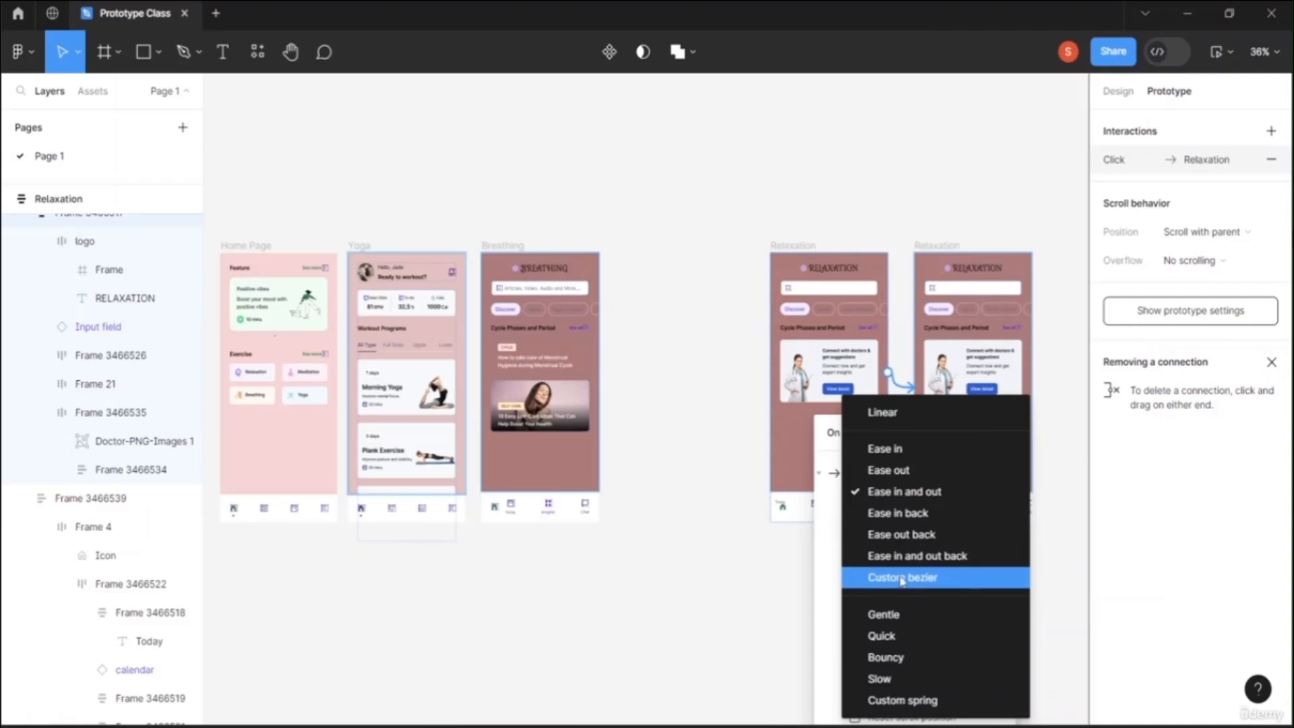
pyautogui.click(914, 493)
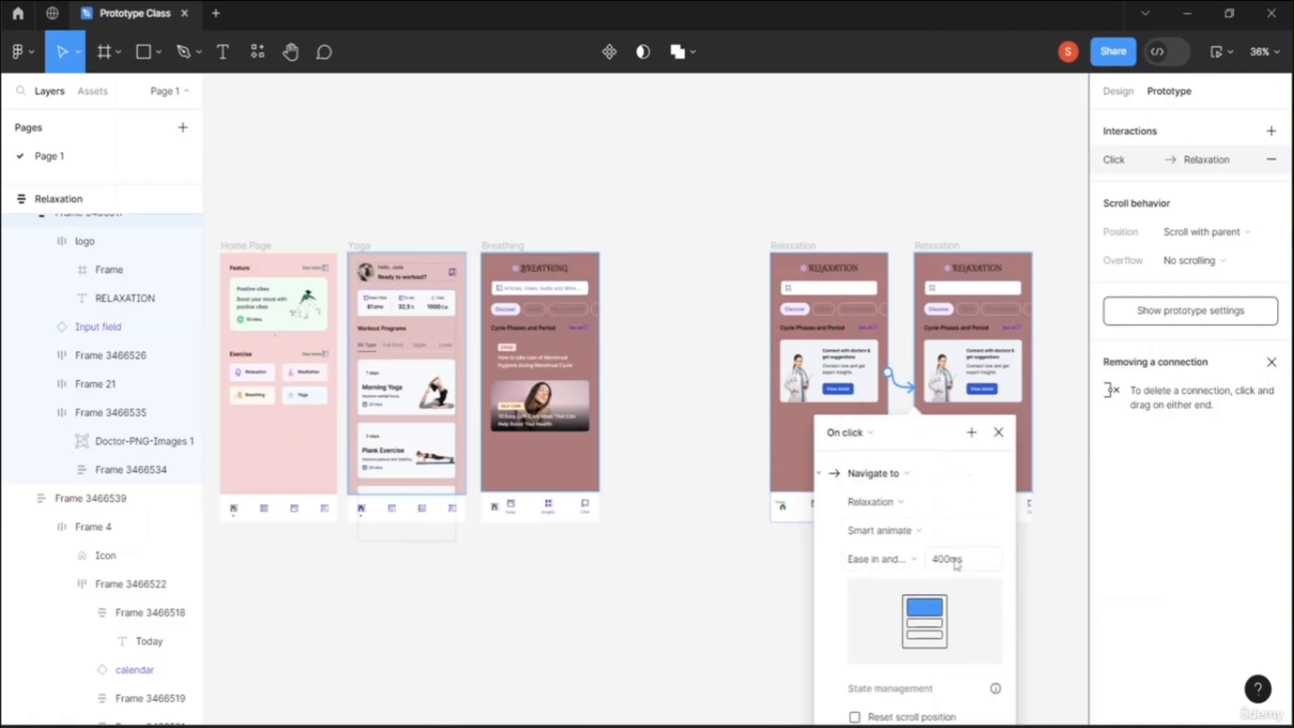
# Set the transition duration between the two Relaxation screens to 450 ms and close the interaction settings
pyautogui.click(943, 564)
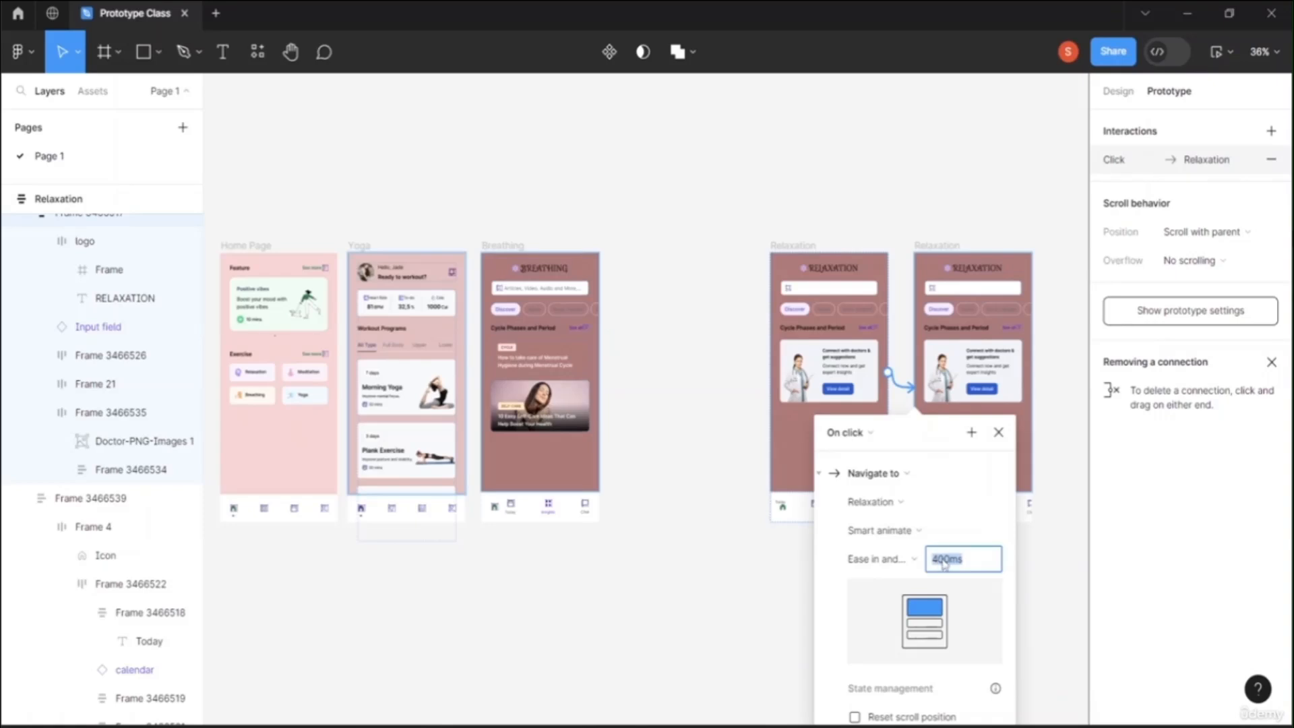
pyautogui.click(941, 564)
pyautogui.press('BackSpace')
pyautogui.write('5')
pyautogui.scroll(-3, 874, 636)
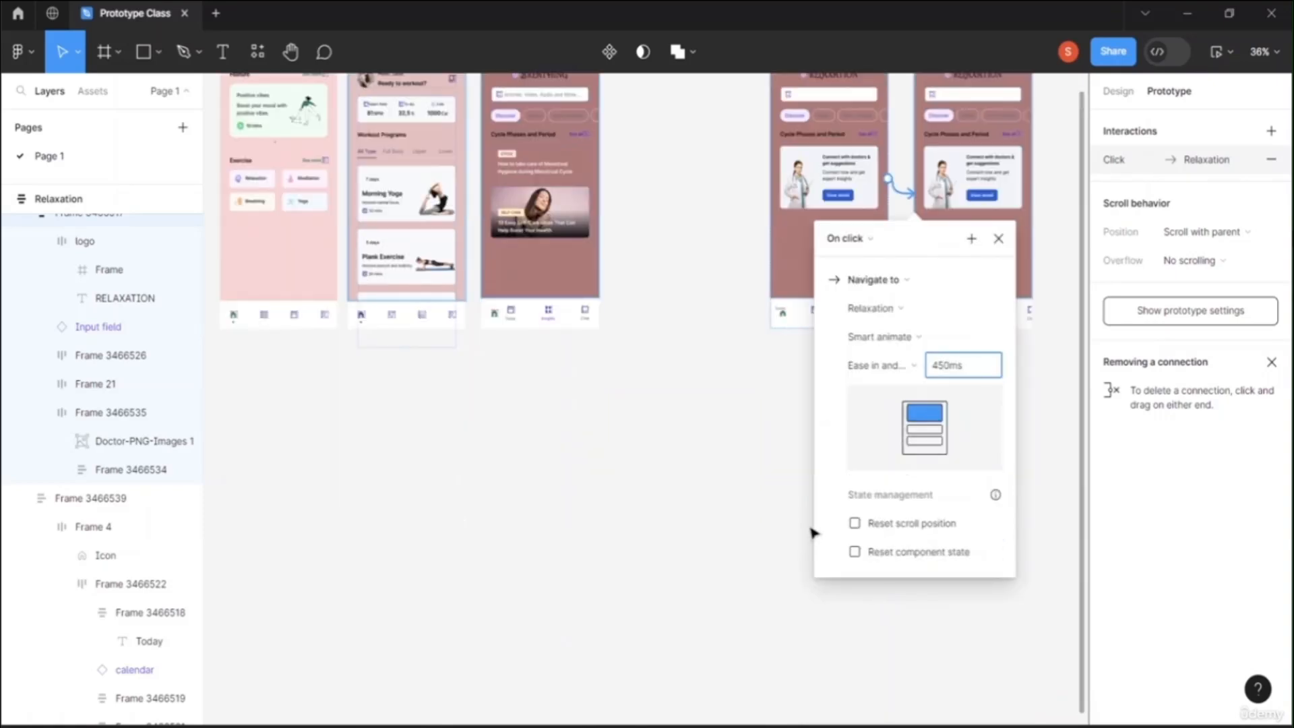
pyautogui.click(782, 540)
# Move the doctor card out of the first Relaxation frame onto the empty canvas beside the Breathing frame
pyautogui.scroll(2, 896, 426)
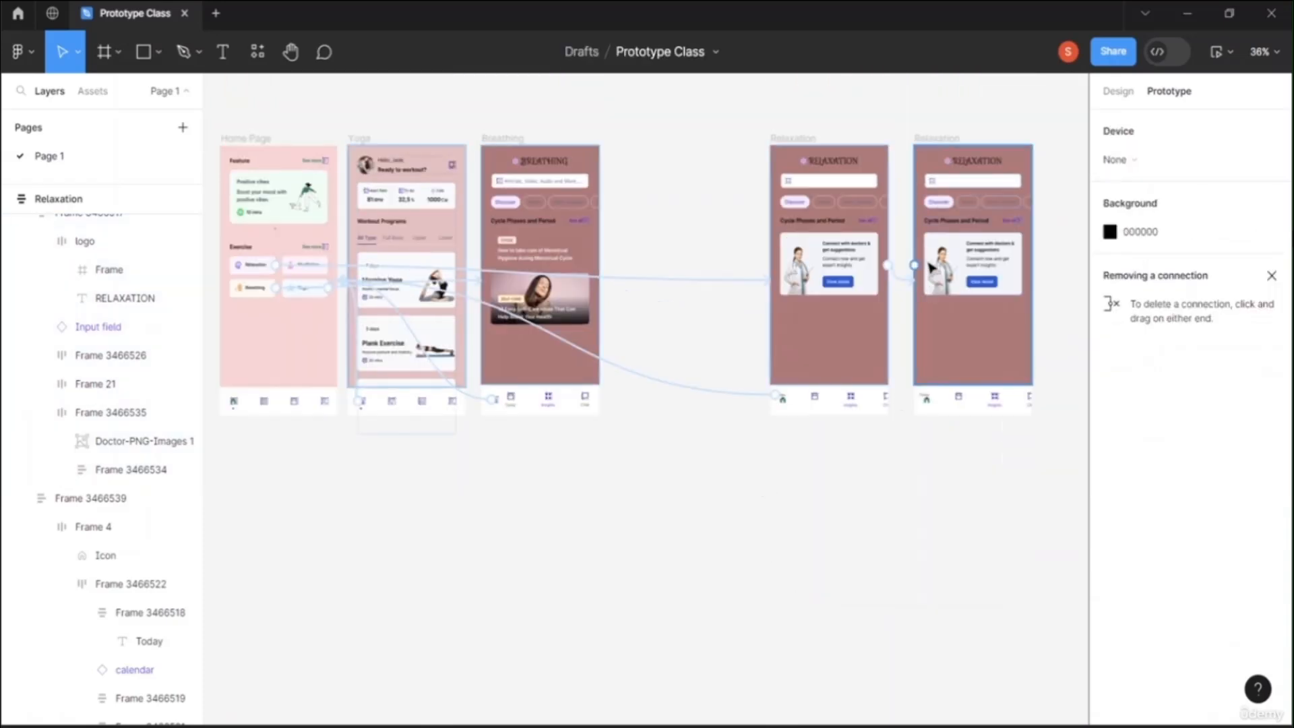
pyautogui.click(848, 269)
pyautogui.click(836, 275)
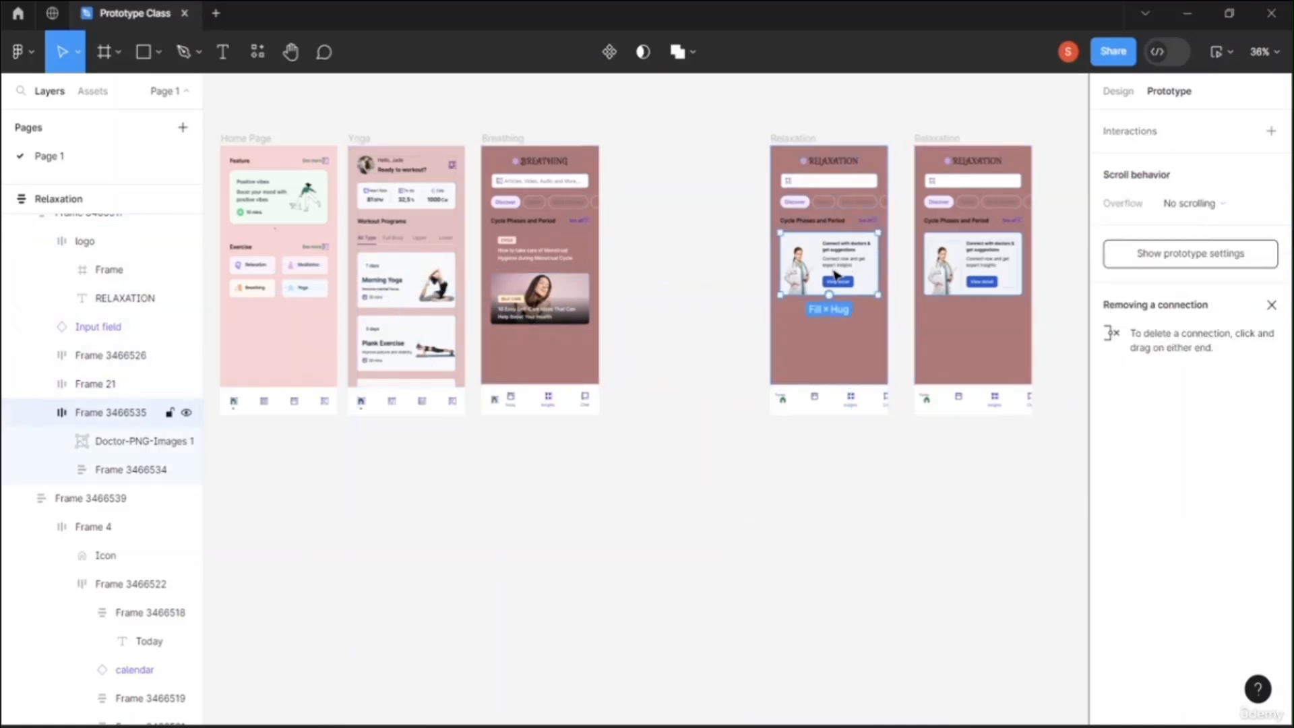
pyautogui.moveTo(844, 269); pyautogui.dragTo(712, 271)
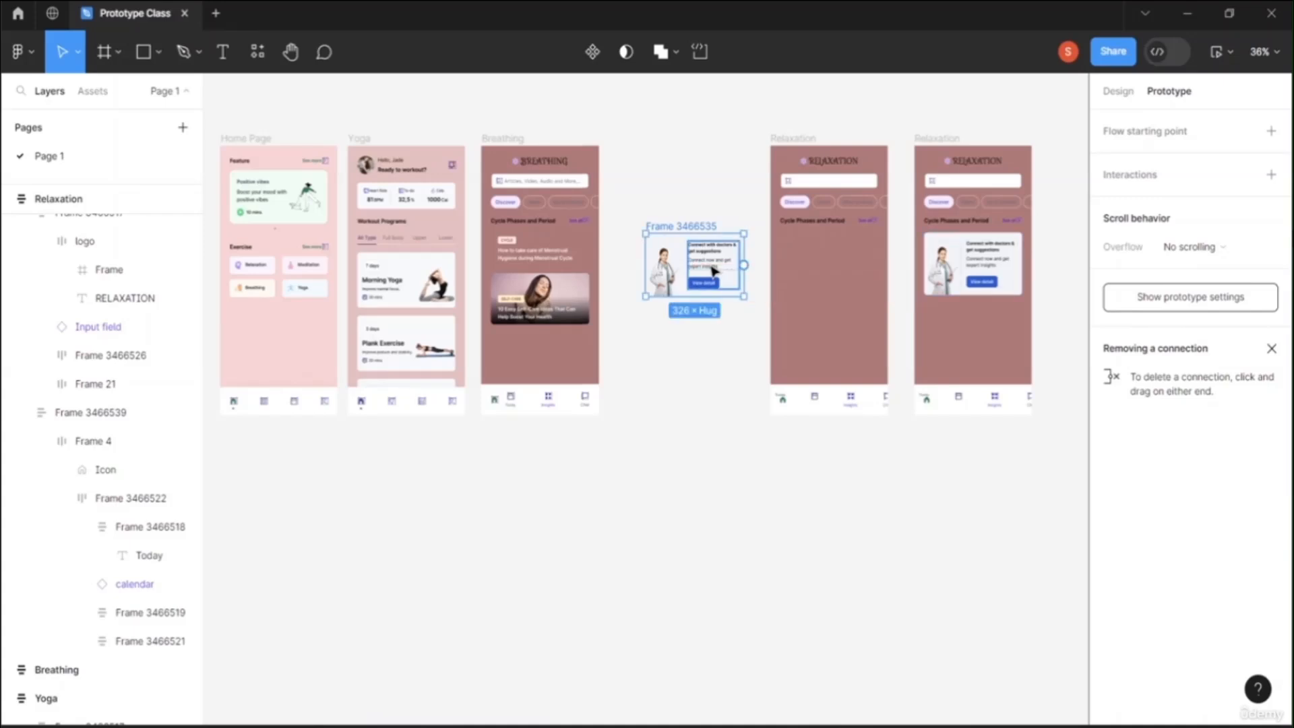
pyautogui.click(718, 418)
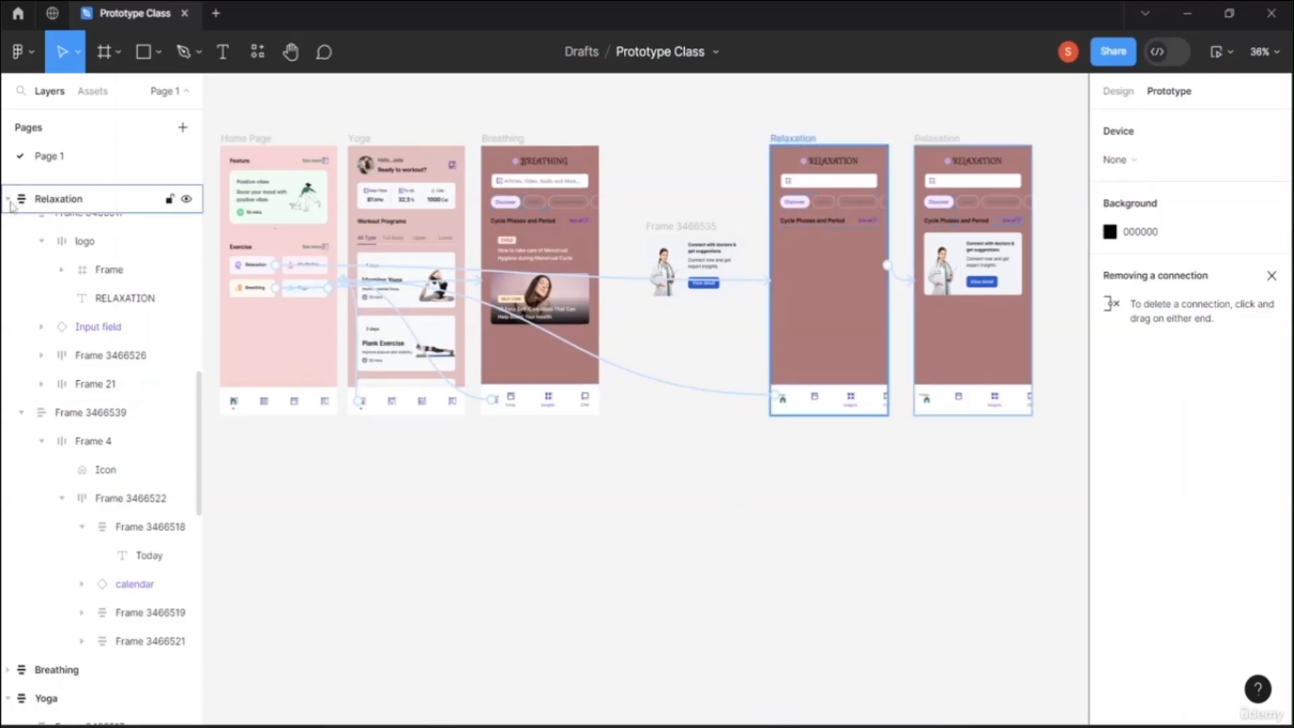
# Collapse the Relaxation, Yoga and Home Page frames in the layer list
pyautogui.click(8, 199)
pyautogui.click(9, 257)
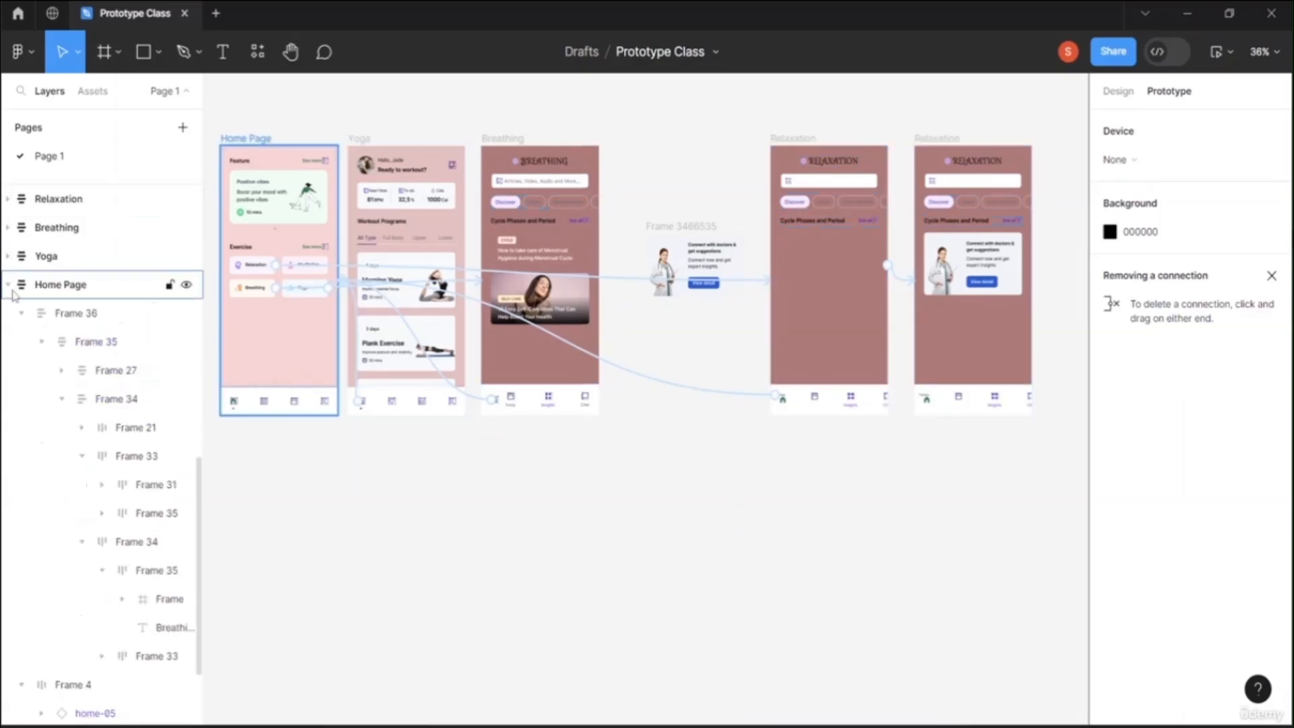
pyautogui.click(8, 286)
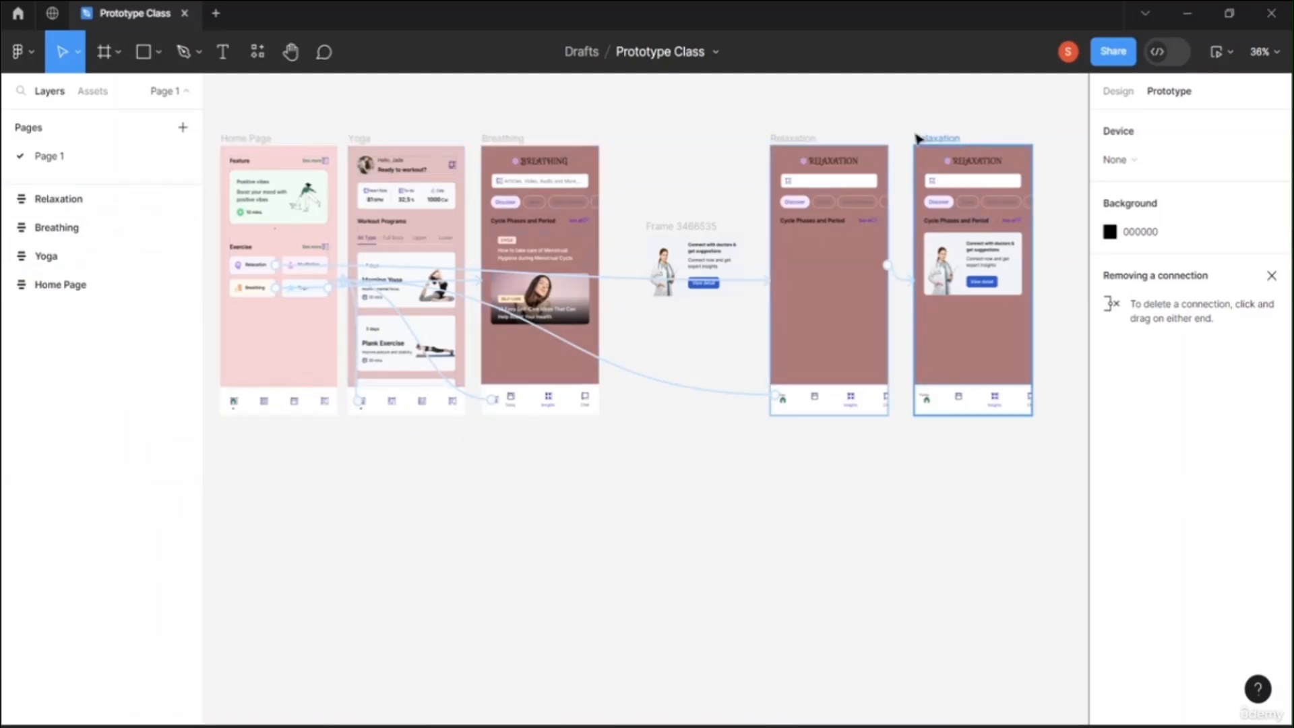
# Rename the original Relaxation frame to Relaxation 1 and its duplicate to Relaxation 2
pyautogui.doubleClick(799, 138)
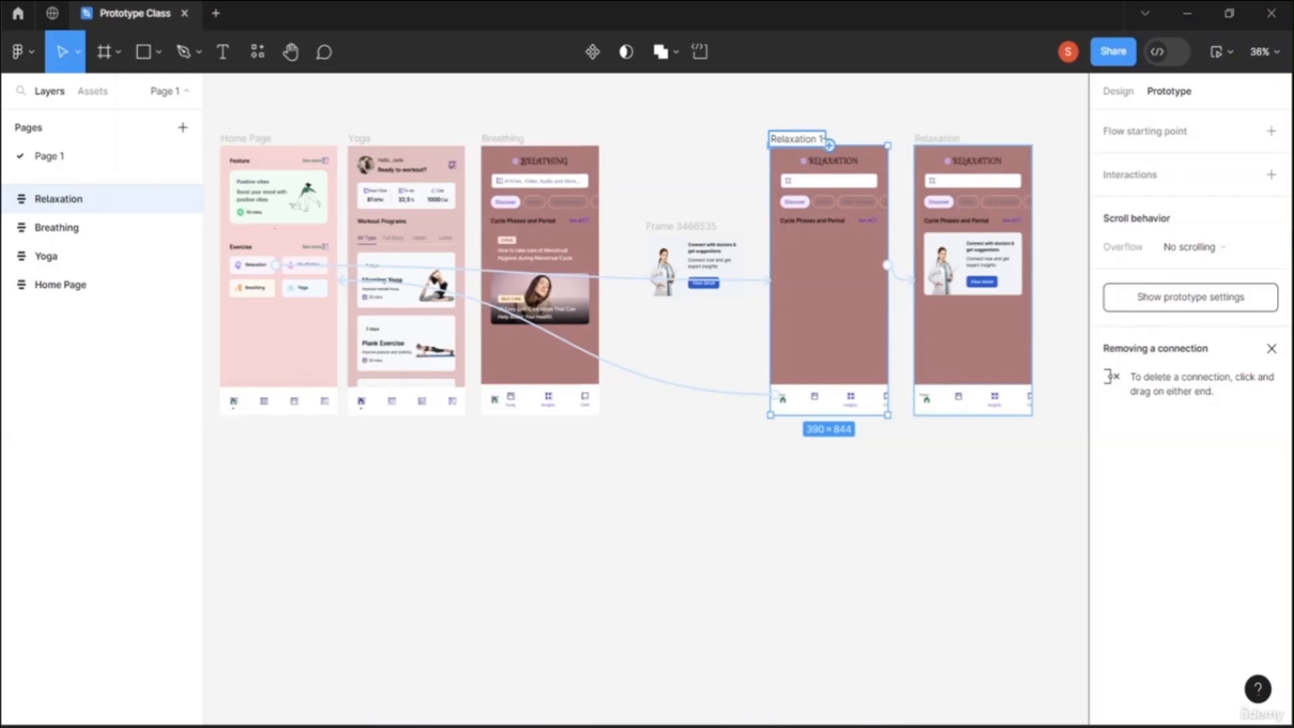
pyautogui.doubleClick(944, 139)
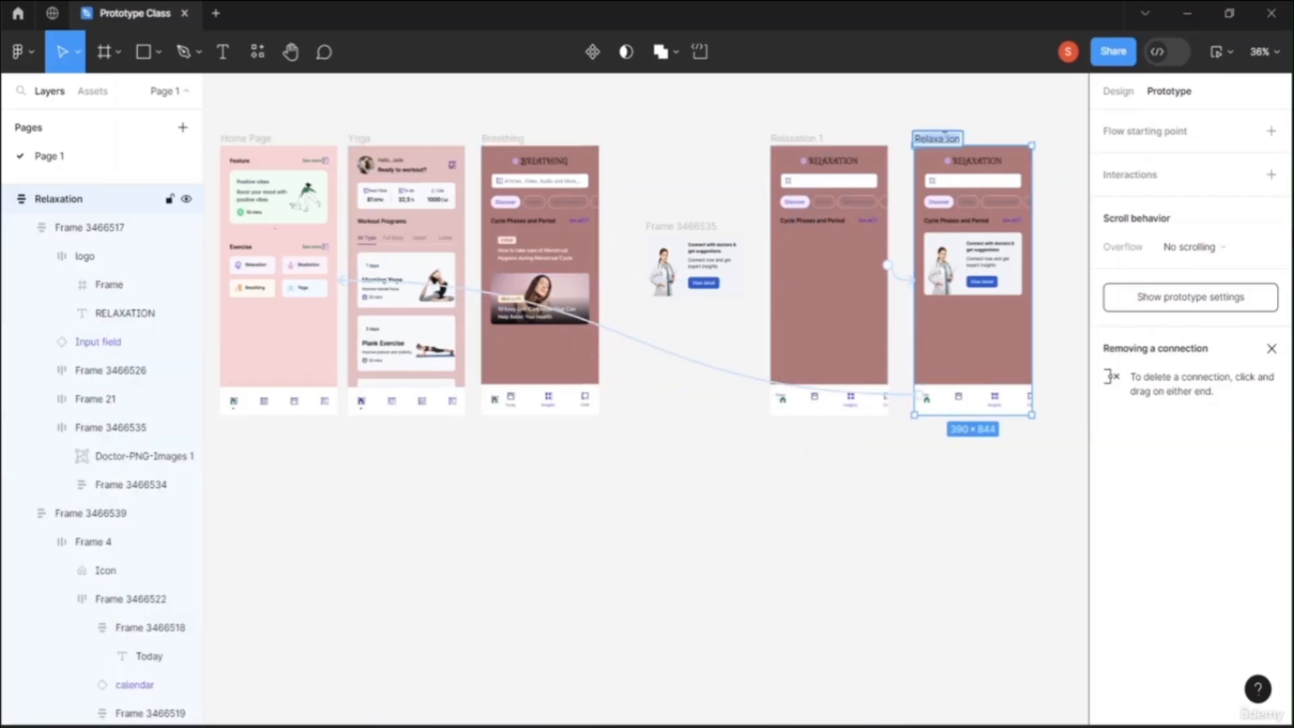
pyautogui.click(960, 139)
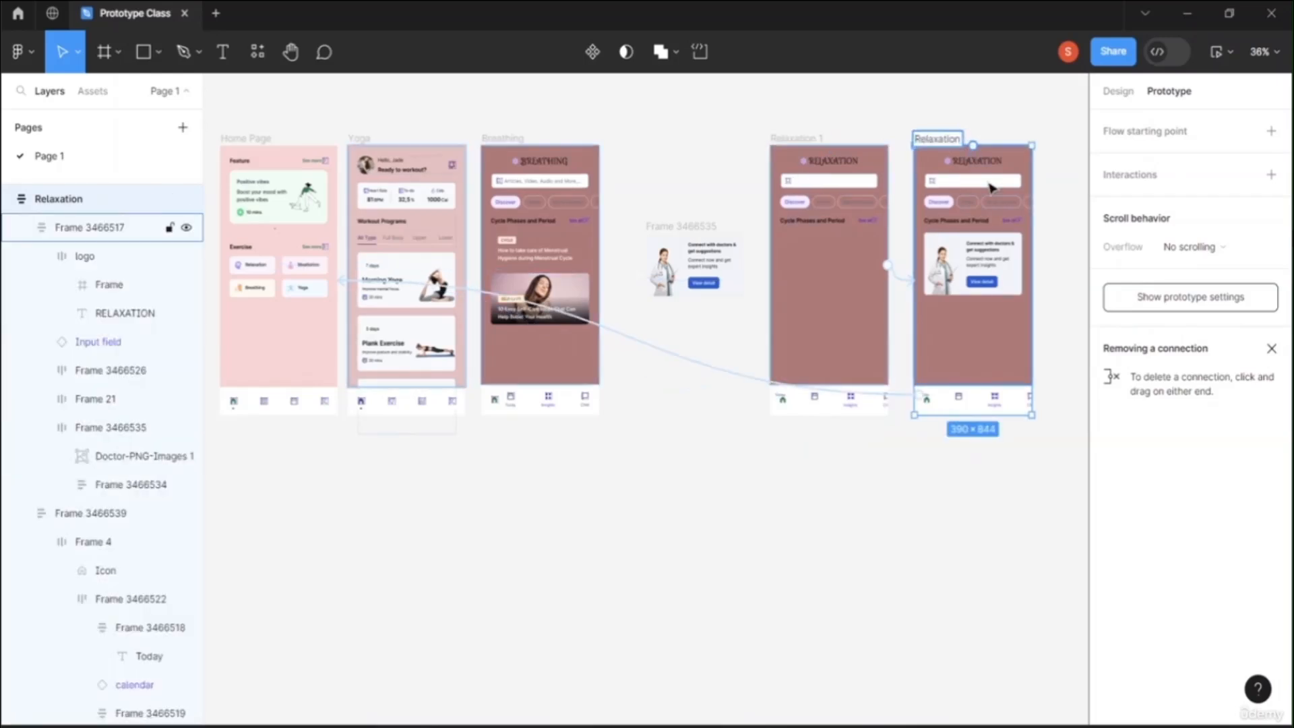
pyautogui.write('2')
pyautogui.press('Return')
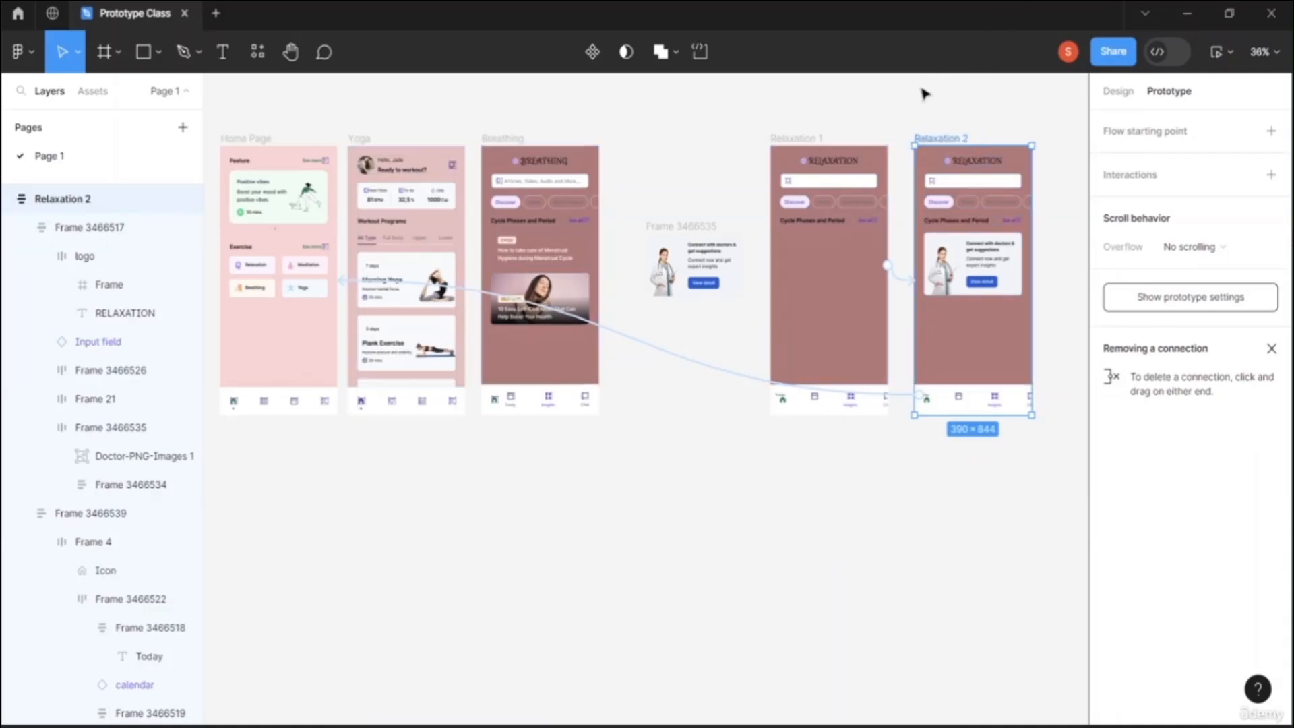
pyautogui.click(900, 101)
pyautogui.click(28, 199)
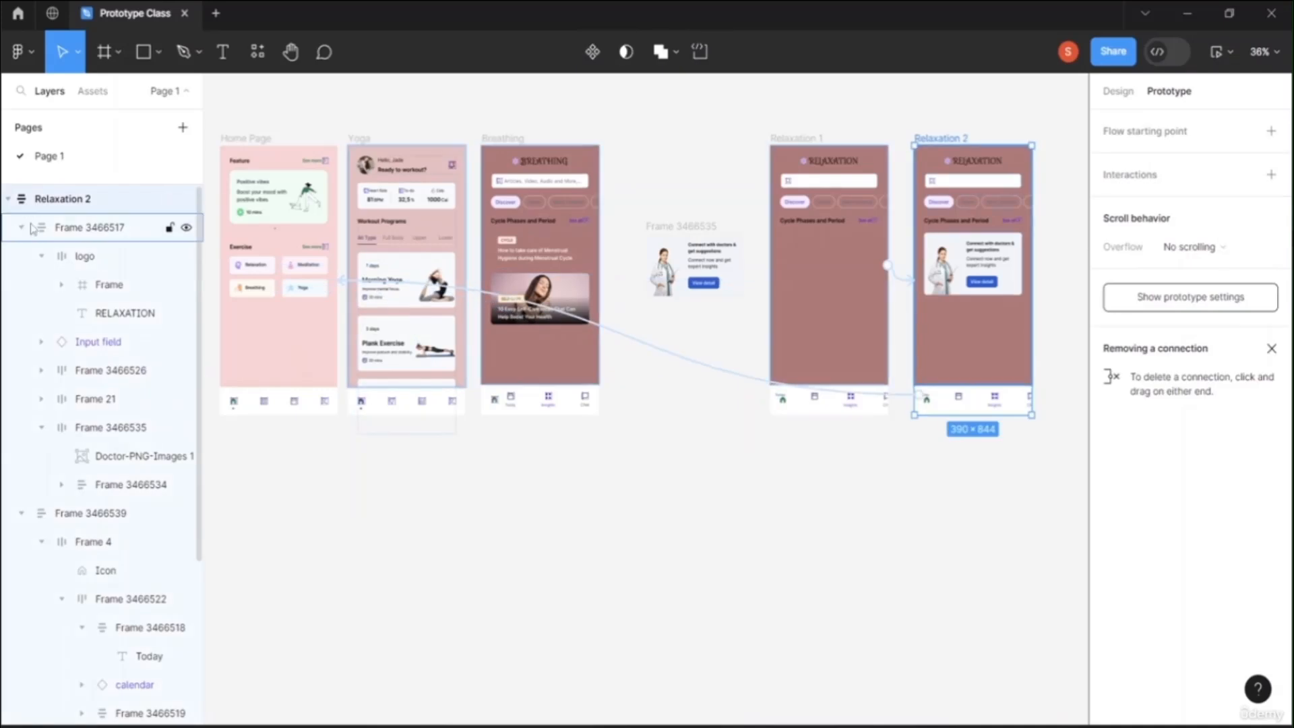
# Collapse the Relaxation 2 and doctor card layers, and reorder the layer list with the doctor card first, followed by Relaxation 1 and Relaxation 2
pyautogui.click(7, 200)
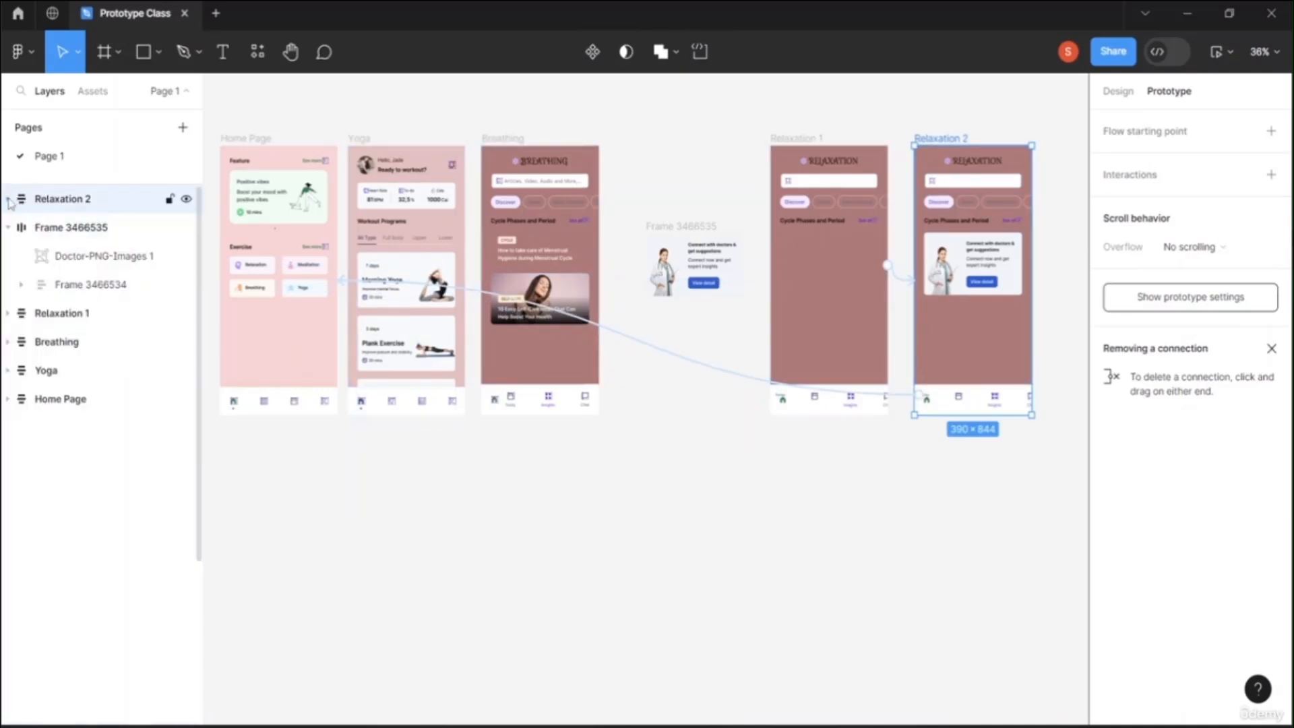
pyautogui.click(7, 227)
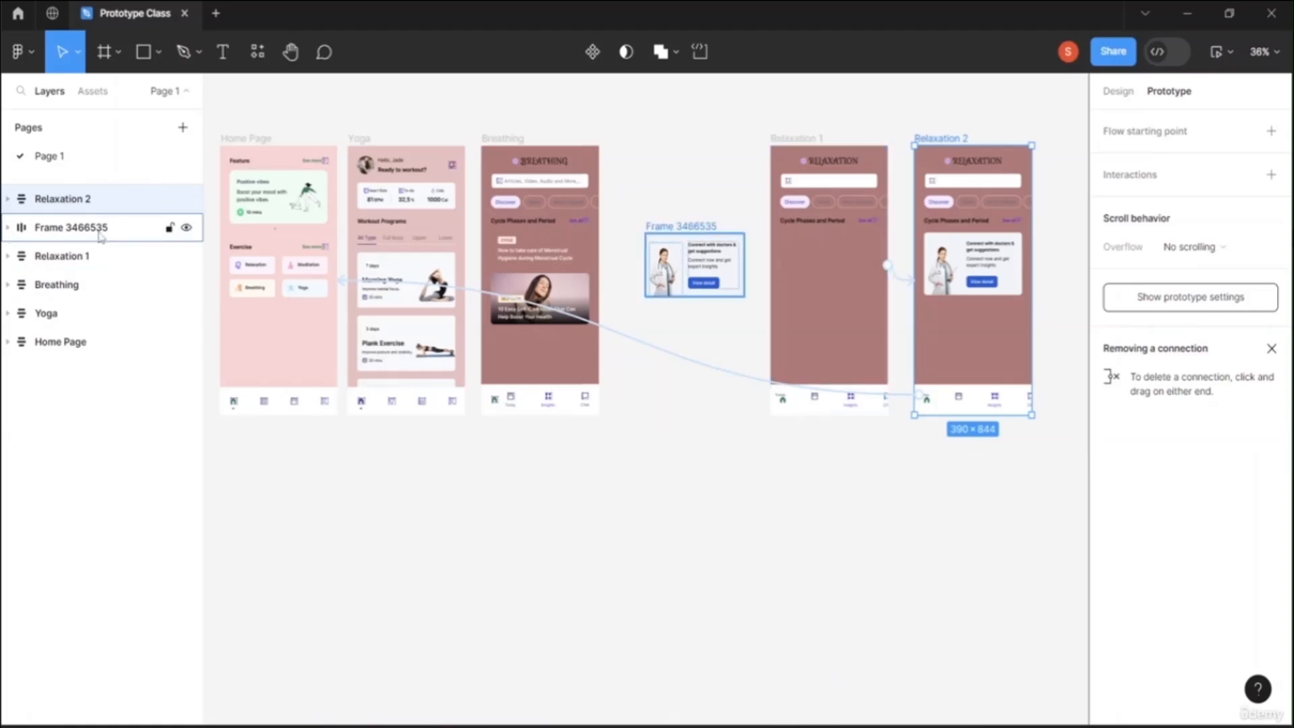
pyautogui.moveTo(92, 259); pyautogui.dragTo(91, 188)
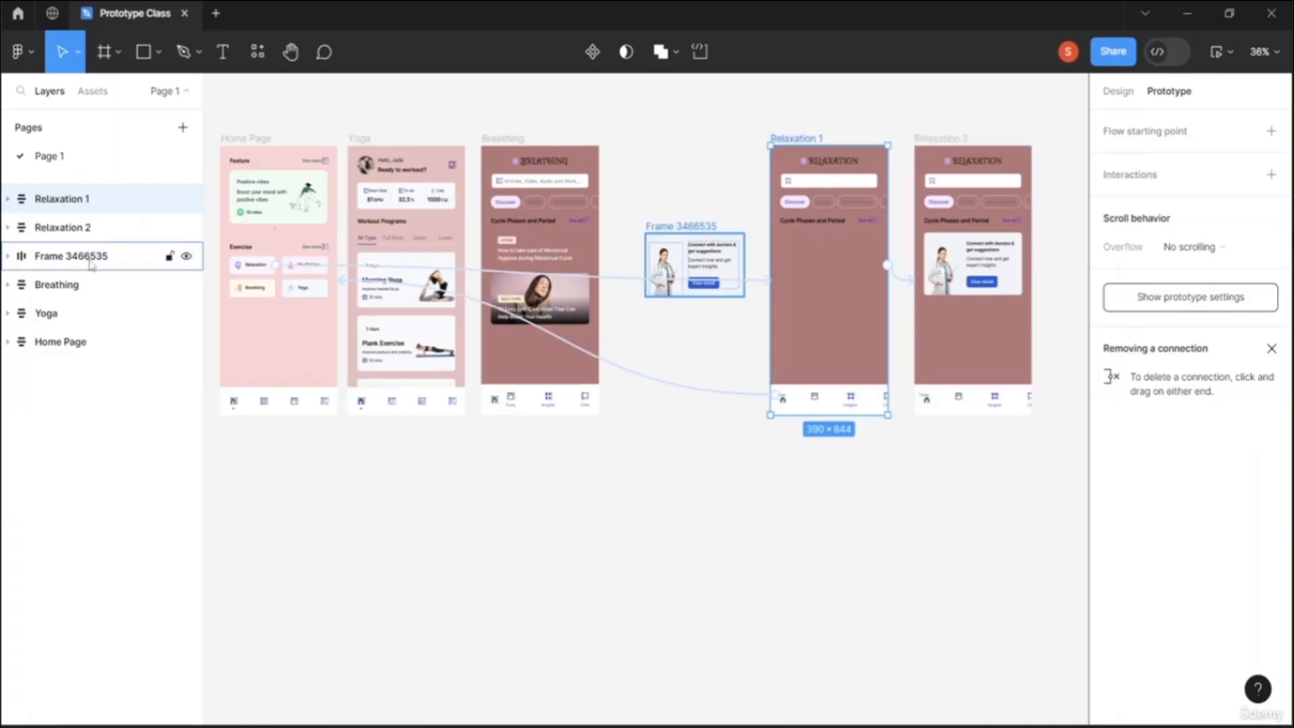
pyautogui.moveTo(91, 262); pyautogui.dragTo(89, 179)
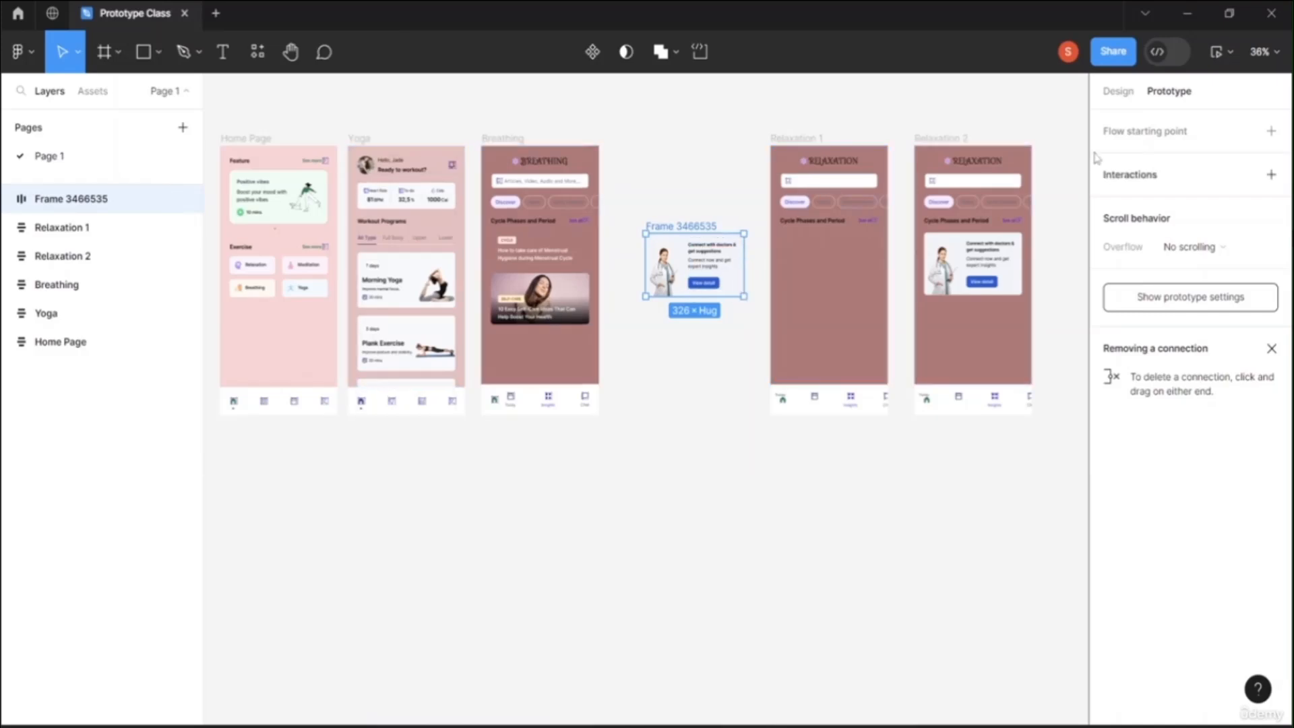
# Try placing the doctor card inside the Relaxation 1 frame, move it back onto the canvas, and collapse the Relaxation 1 layers
pyautogui.click(1120, 93)
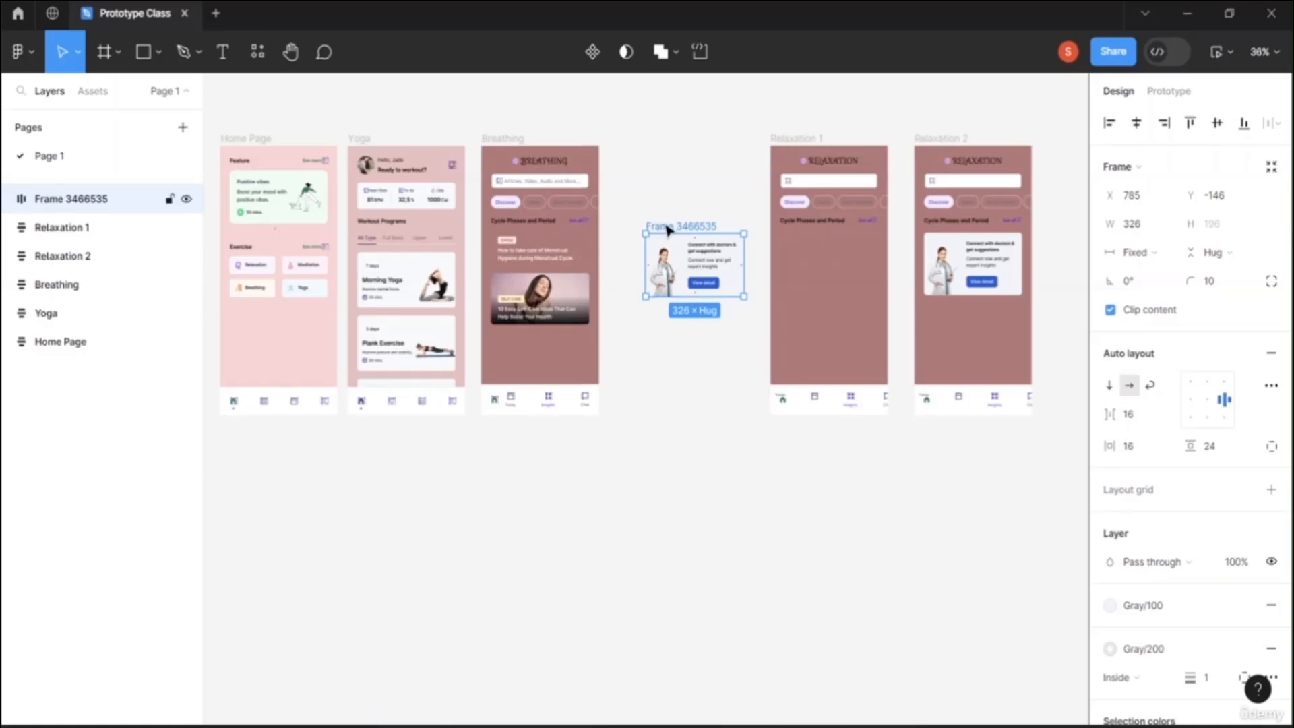
pyautogui.moveTo(666, 228); pyautogui.dragTo(803, 244)
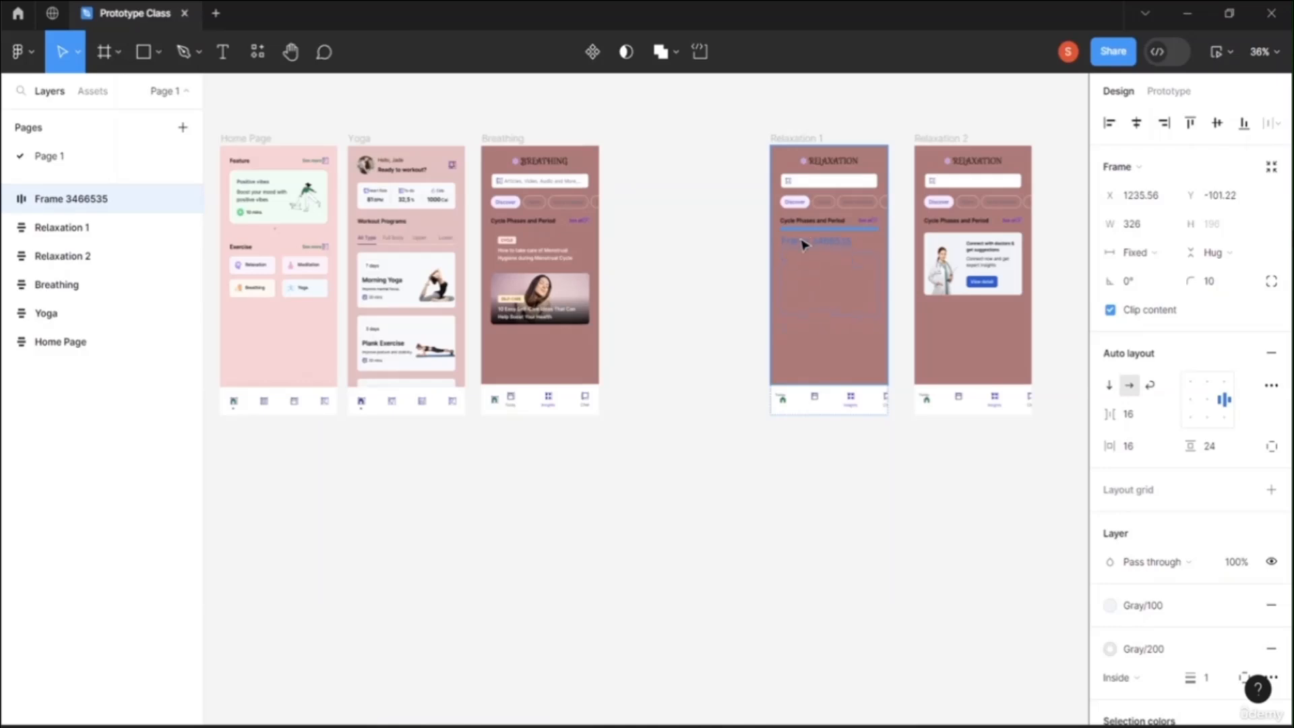
pyautogui.moveTo(804, 244); pyautogui.dragTo(803, 246)
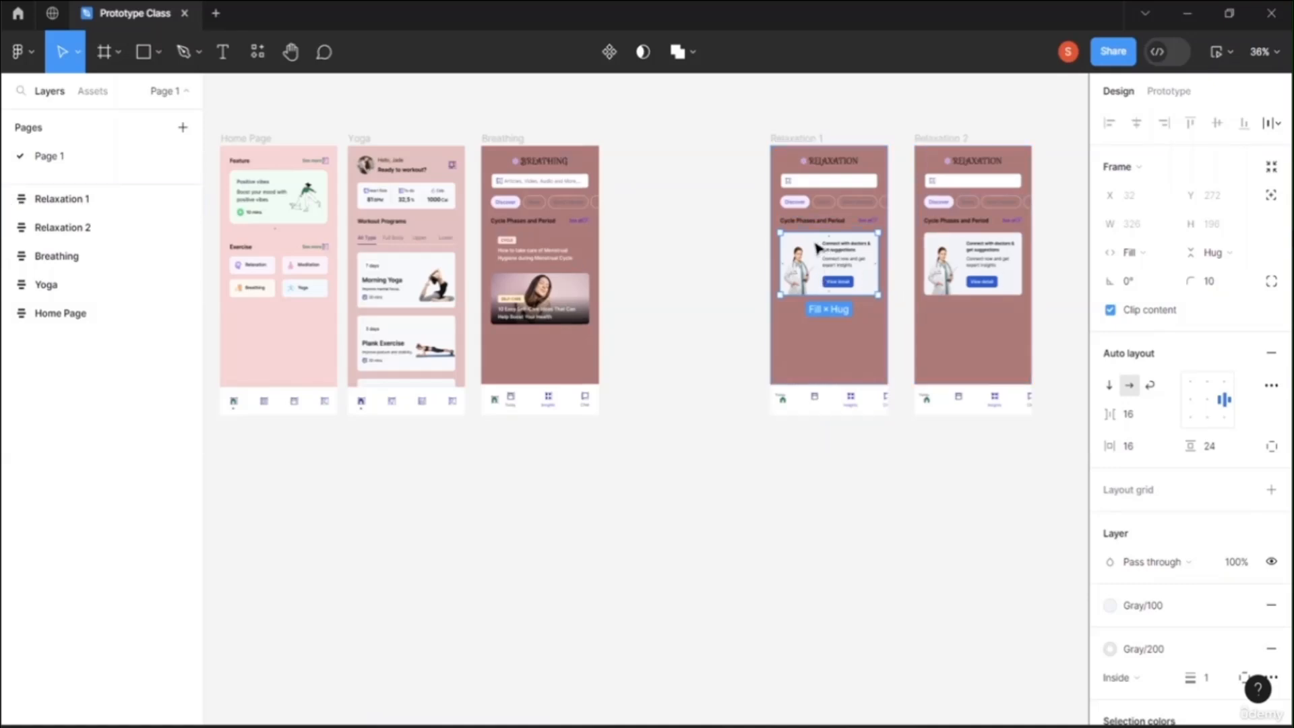
pyautogui.moveTo(817, 248); pyautogui.dragTo(697, 244)
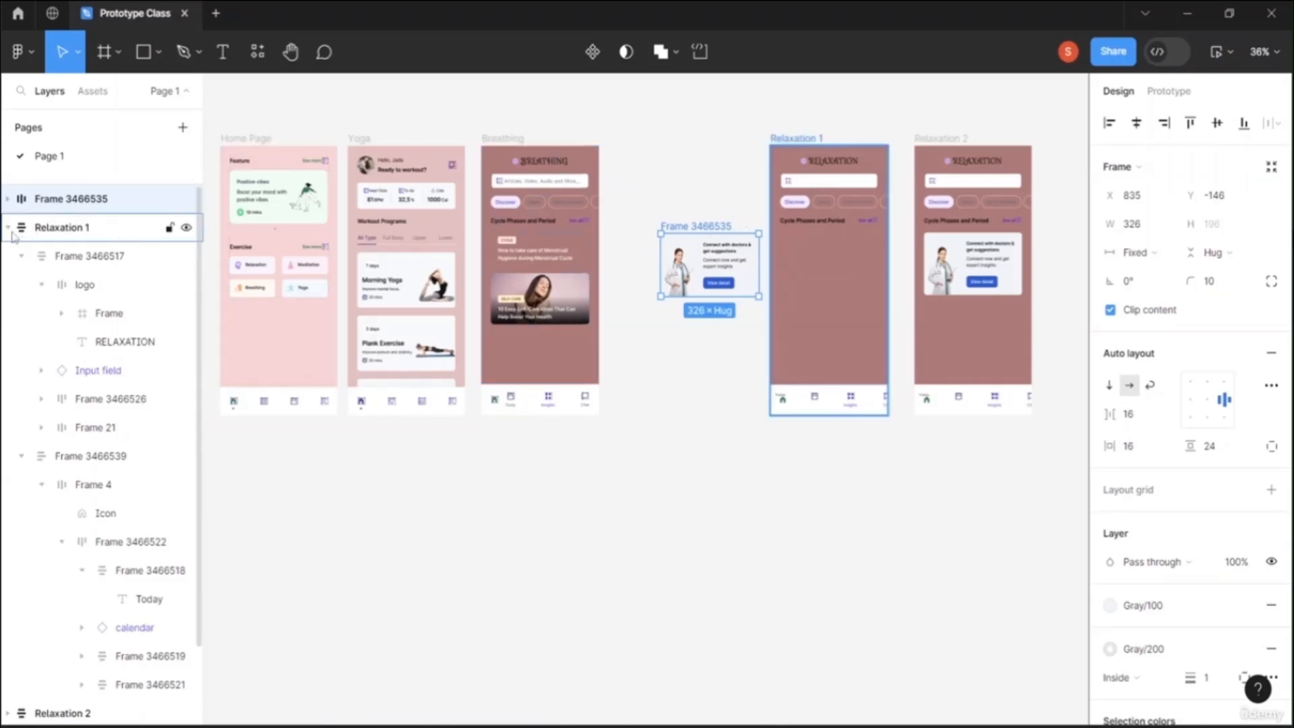
pyautogui.click(9, 229)
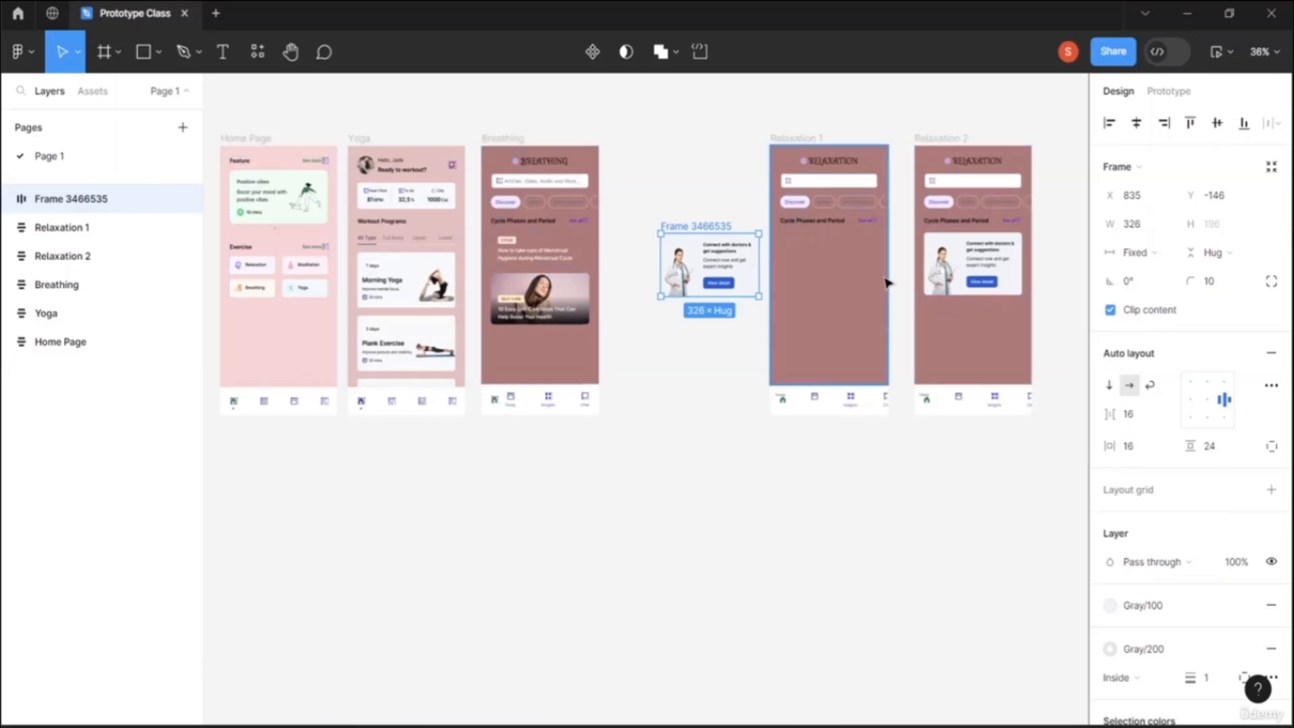
# Present the prototype from the home page and open Relaxation to play the transition
pyautogui.hotkey('shift', 'e')
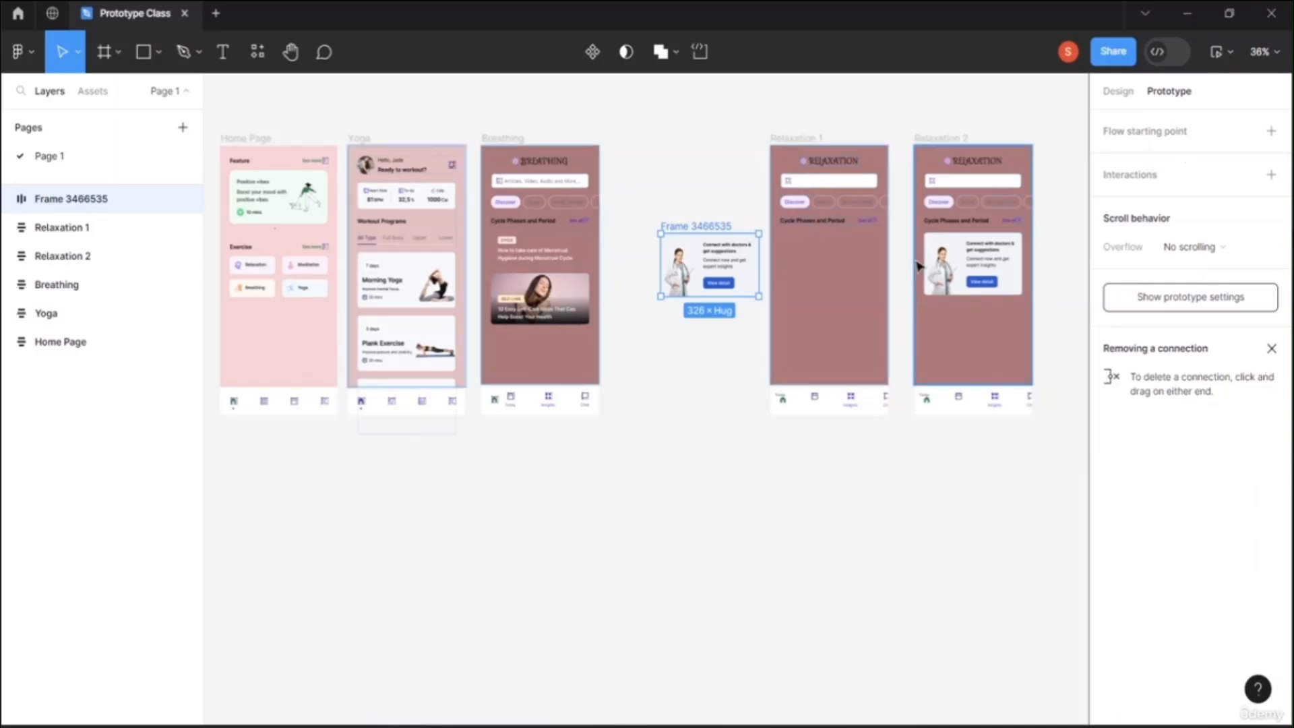
pyautogui.click(878, 488)
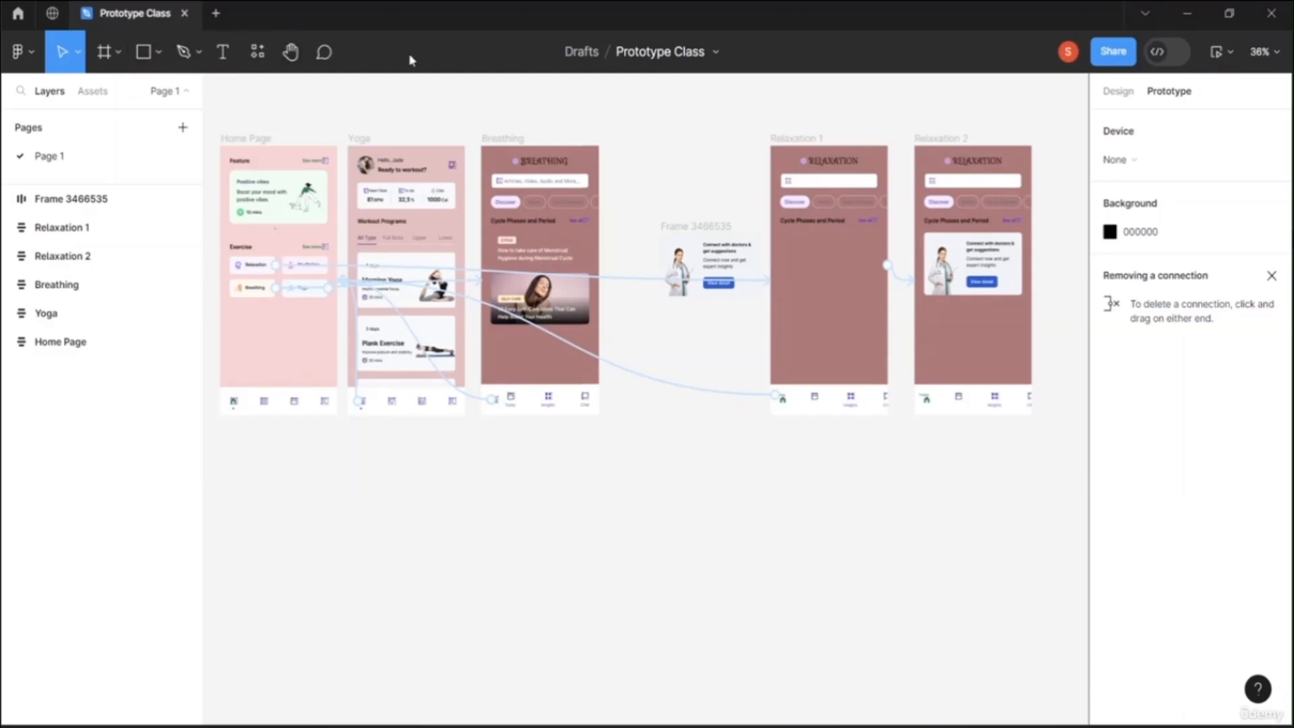
pyautogui.click(1232, 53)
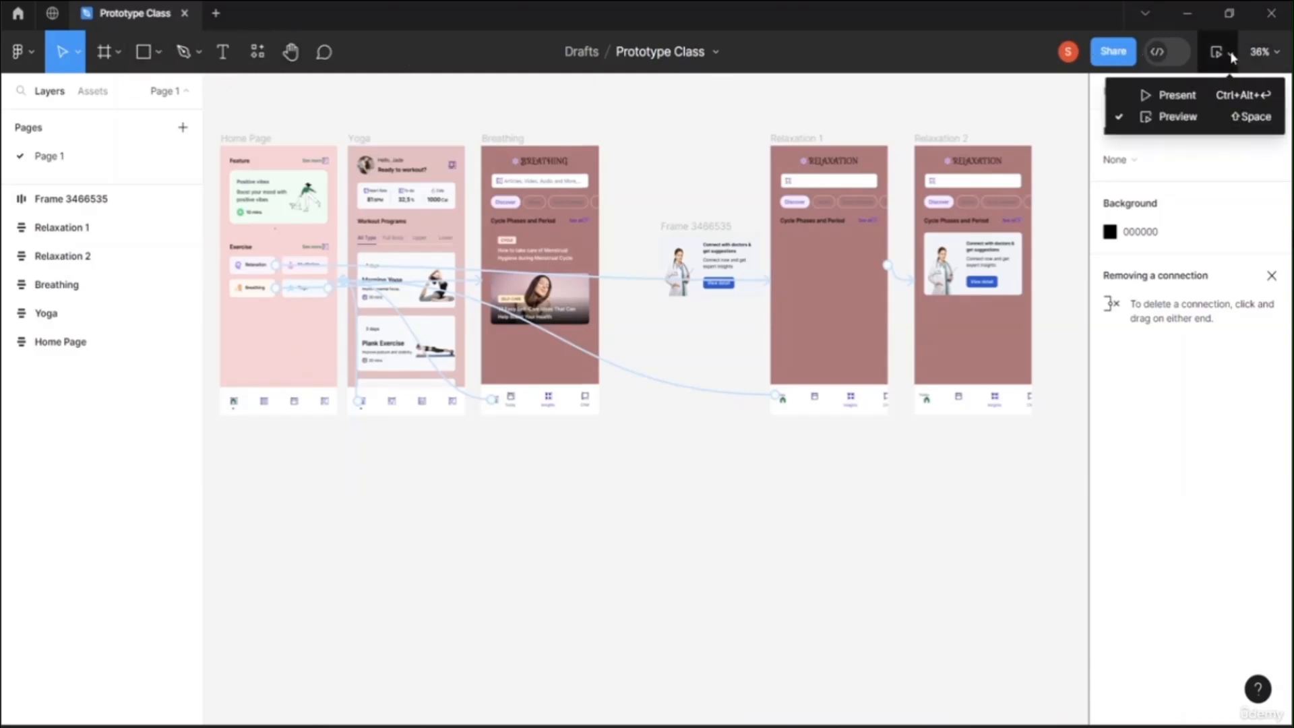
pyautogui.click(1179, 96)
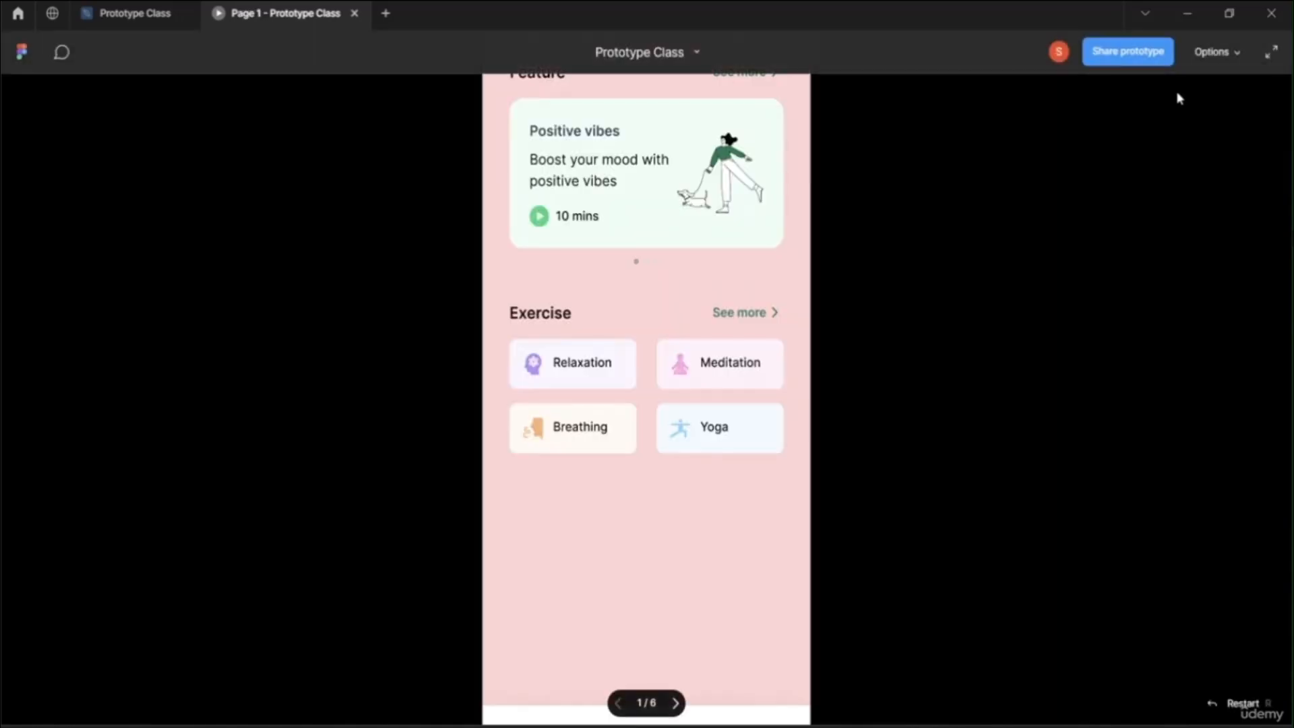
pyautogui.click(572, 383)
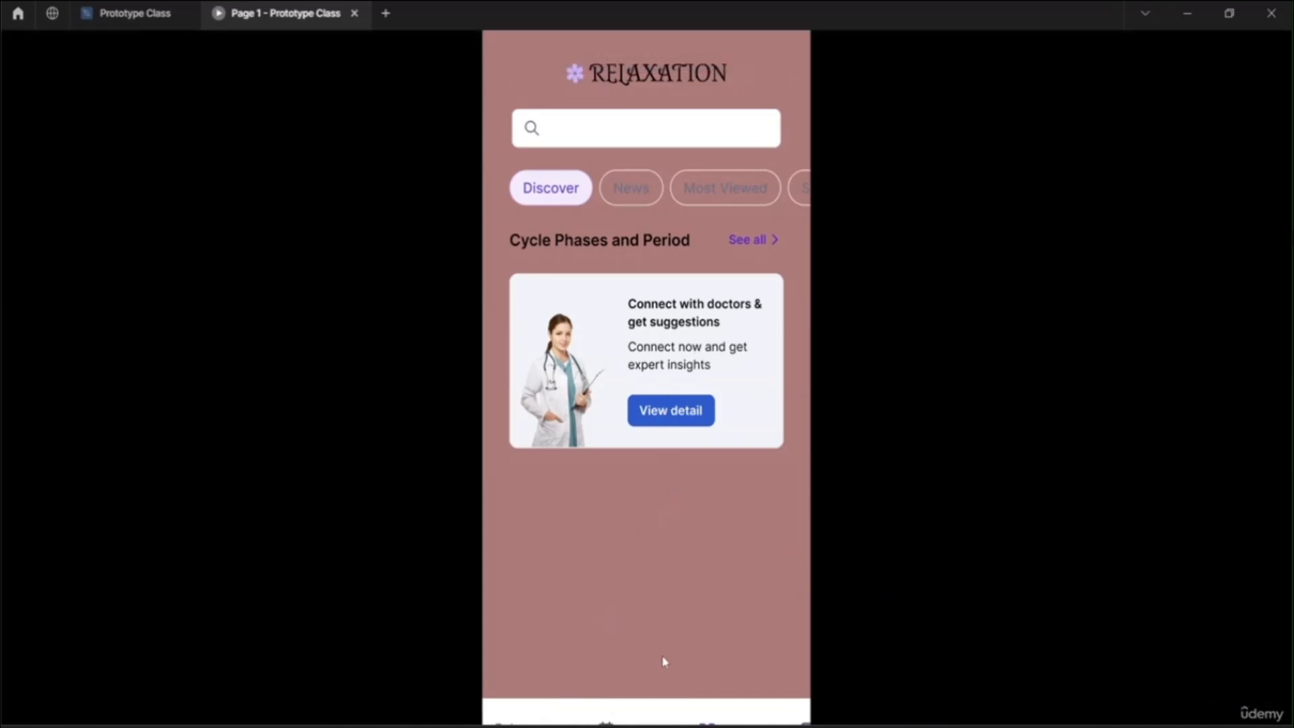
# Step the presentation back to the home page and replay the transition to the Relaxation screens
pyautogui.click(617, 703)
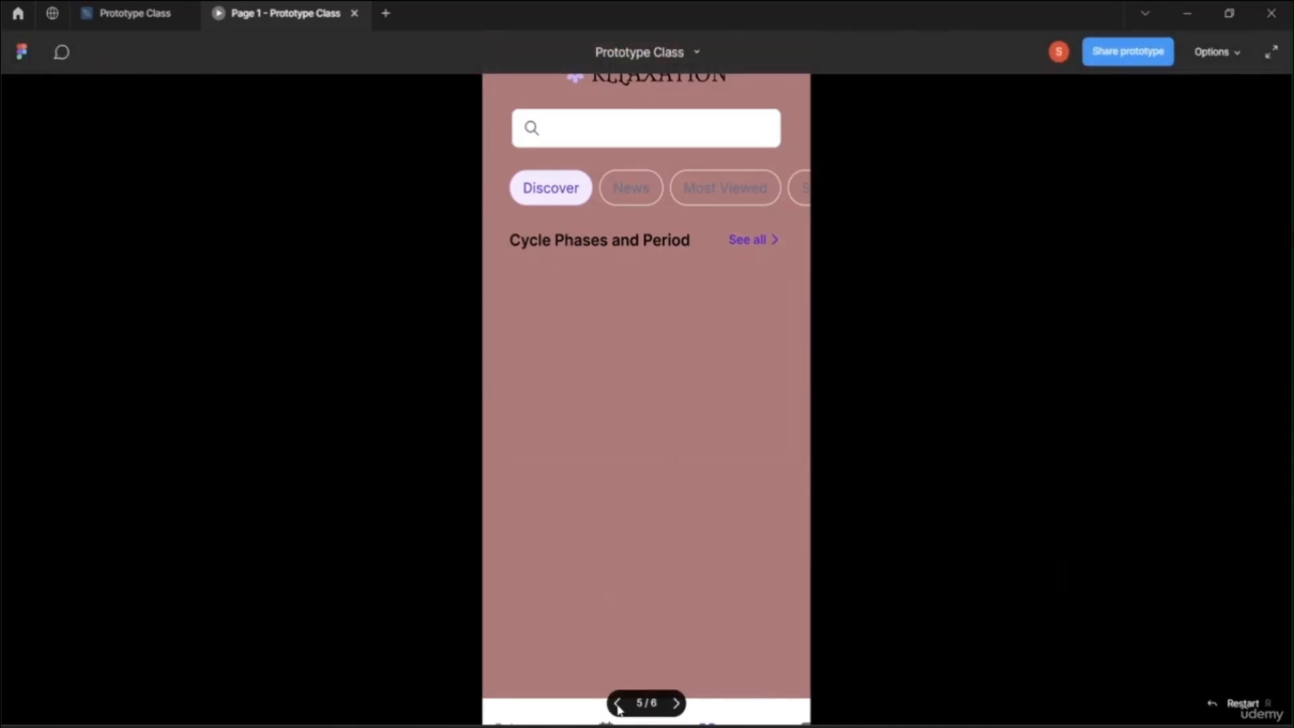
pyautogui.click(617, 703)
pyautogui.click(617, 703)
pyautogui.click(617, 703)
pyautogui.click(617, 703)
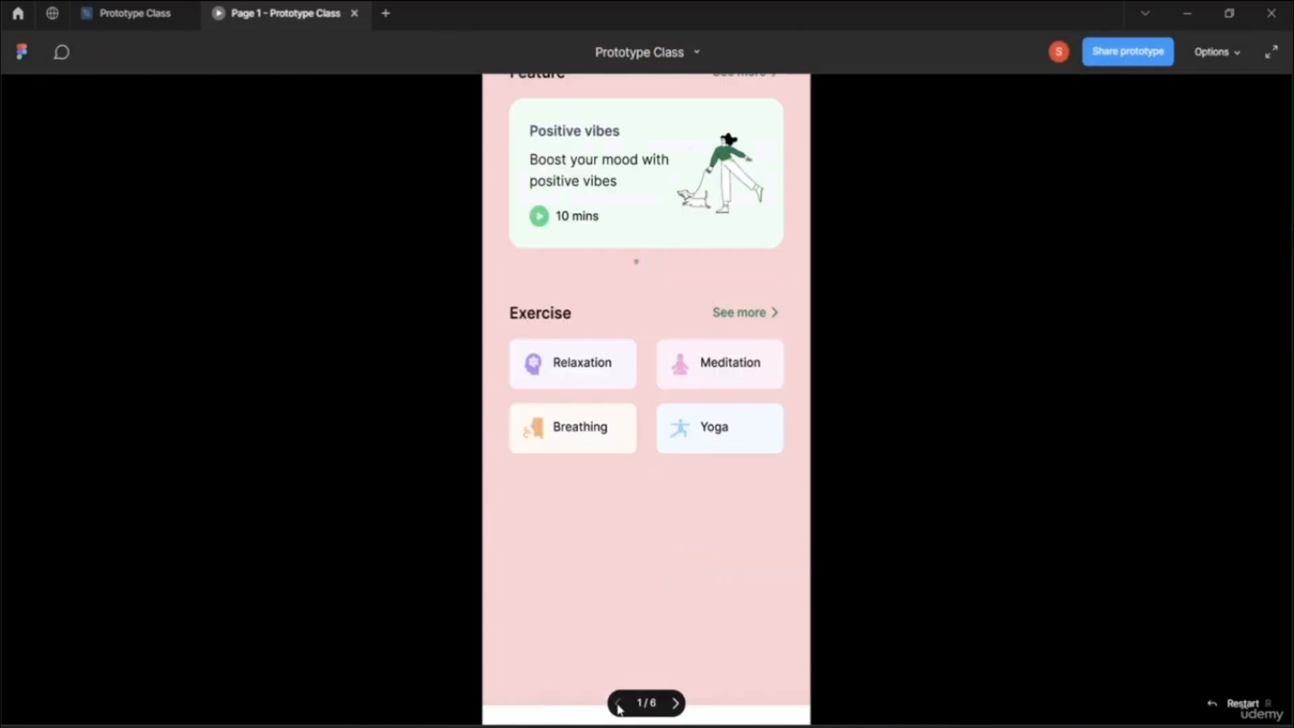
pyautogui.click(588, 366)
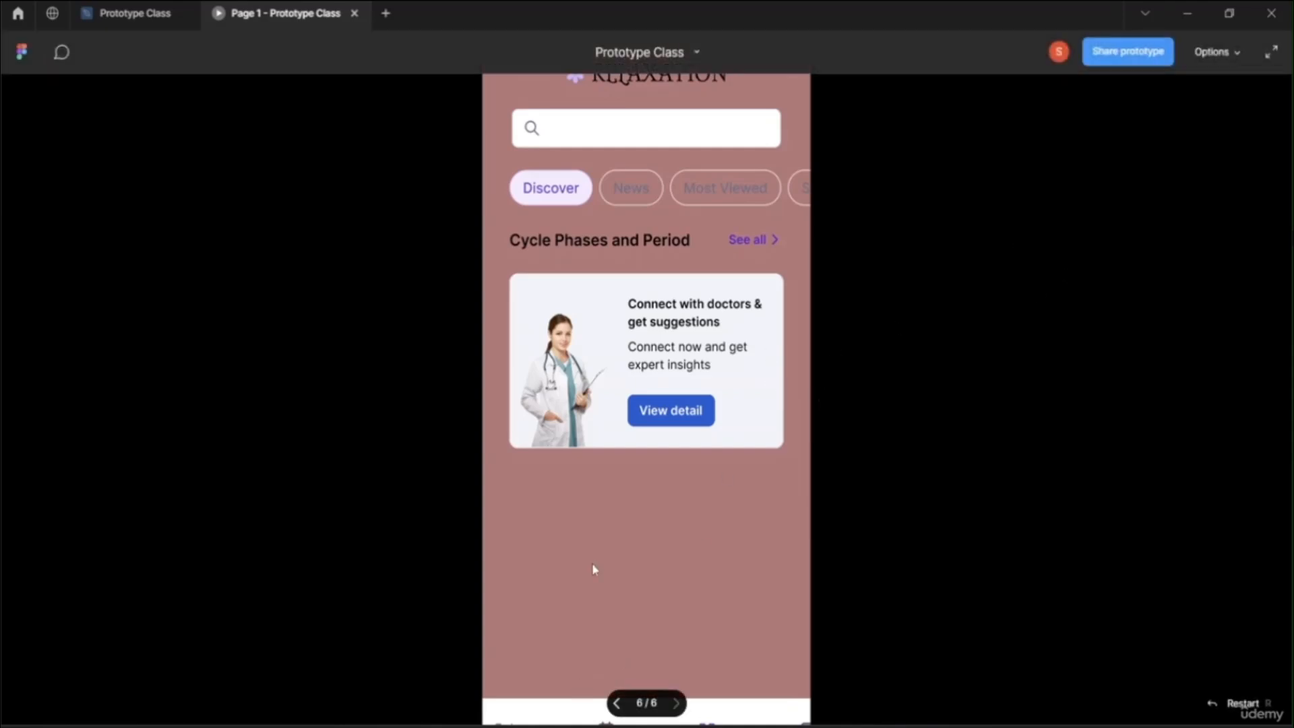
# Return to the design file and move the doctor card partly over the left edge of Relaxation 1, at about X 1069, Y -125
pyautogui.click(148, 13)
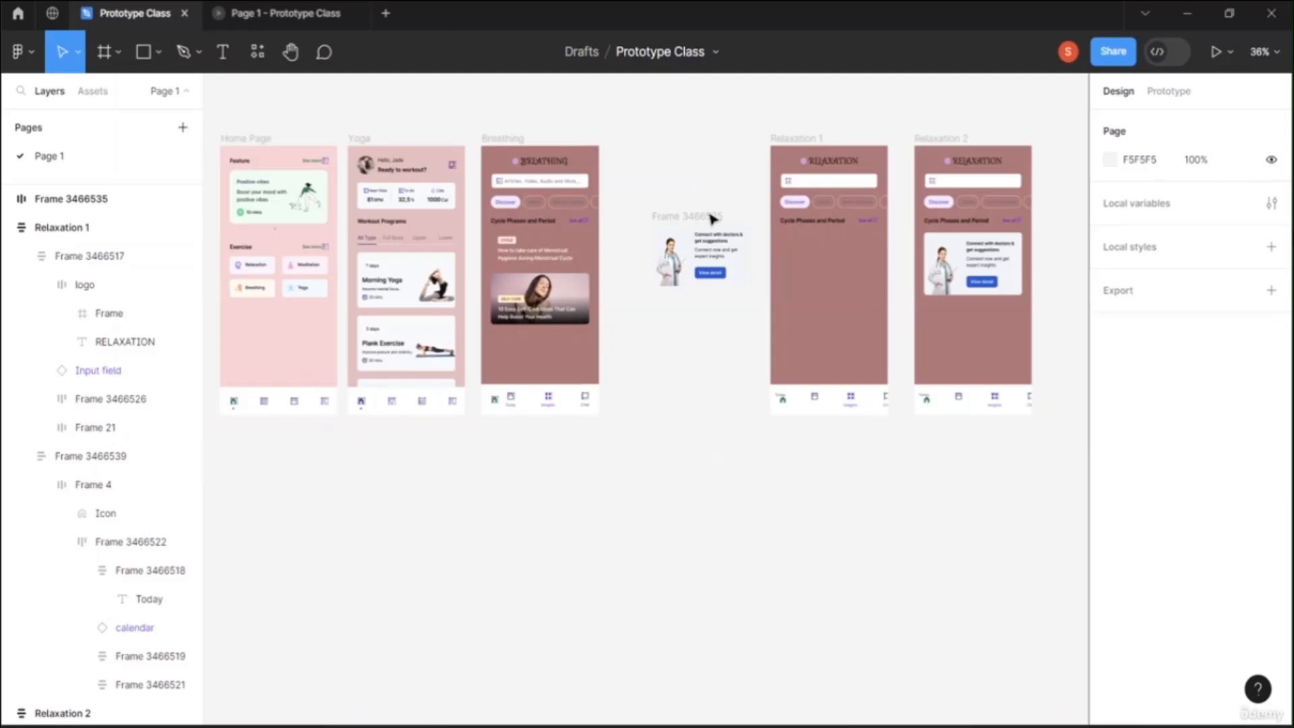
pyautogui.click(672, 219)
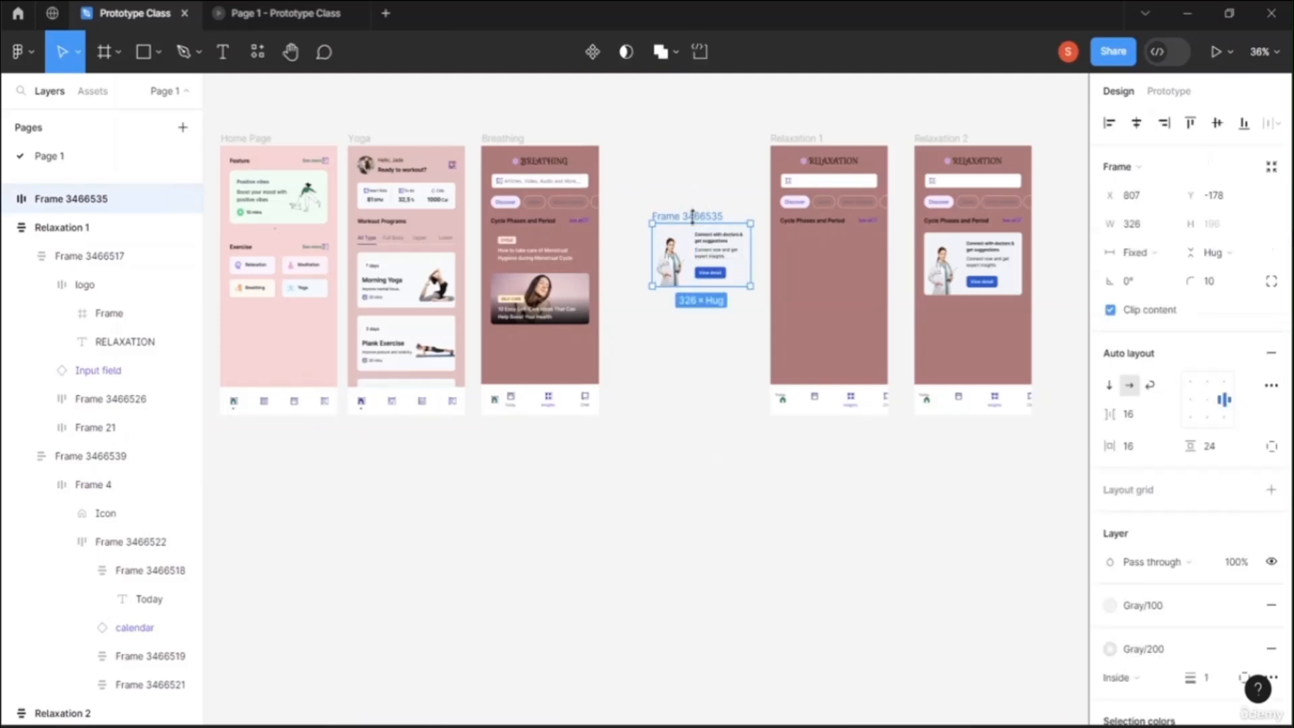
pyautogui.moveTo(699, 217); pyautogui.dragTo(768, 227)
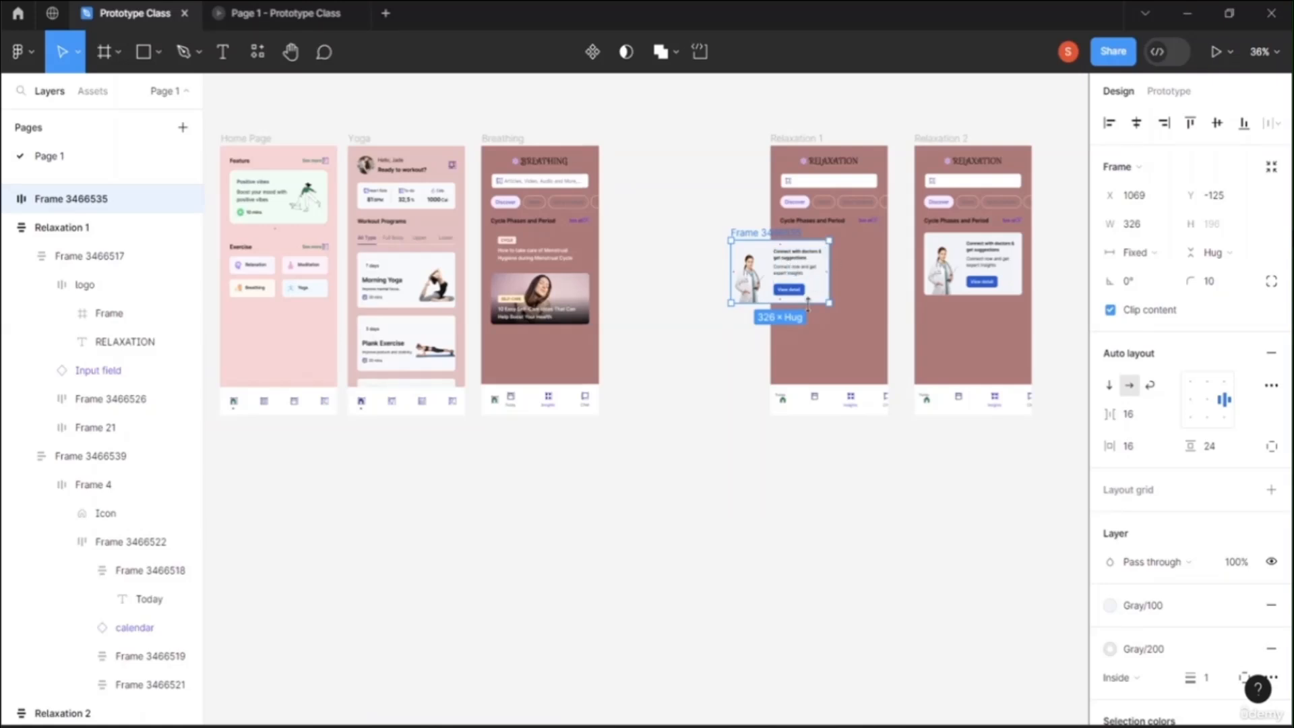
# Set the doctor card's layer opacity to 0%
pyautogui.scroll(-4, 1186, 580)
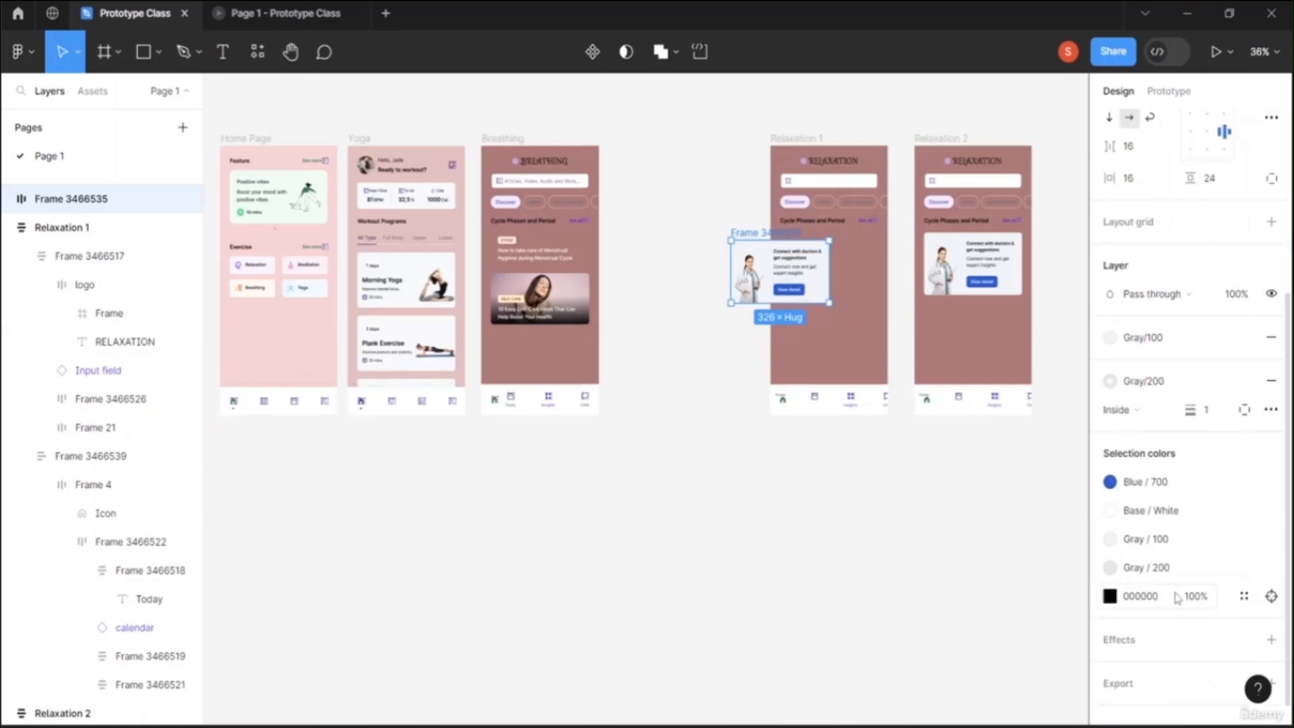
pyautogui.scroll(4, 1186, 452)
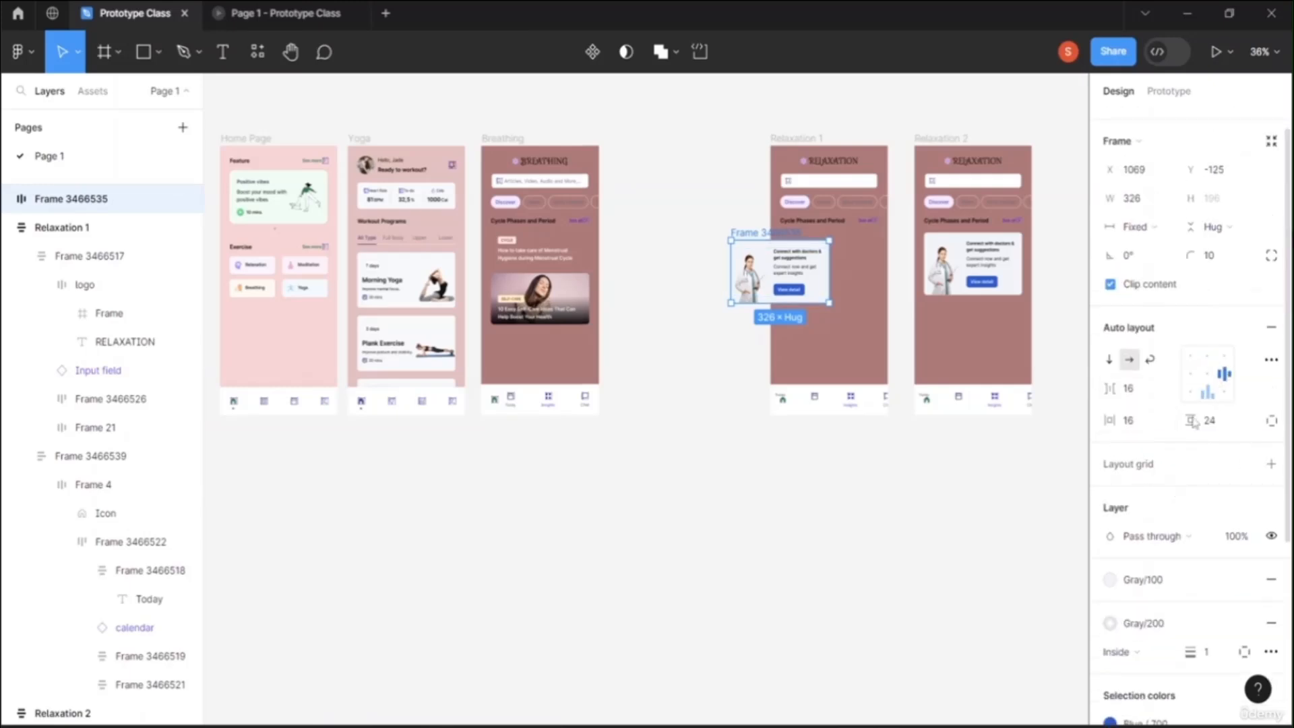
pyautogui.scroll(1, 1179, 459)
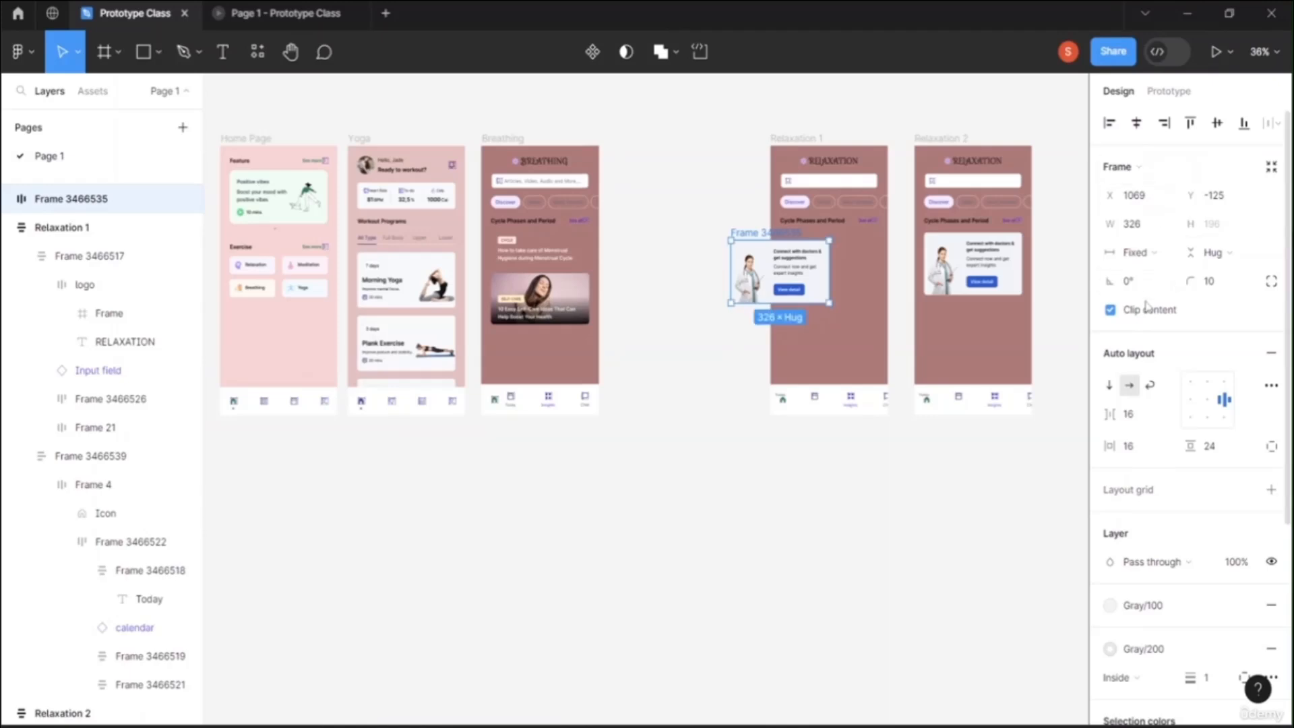
pyautogui.scroll(-3, 1162, 418)
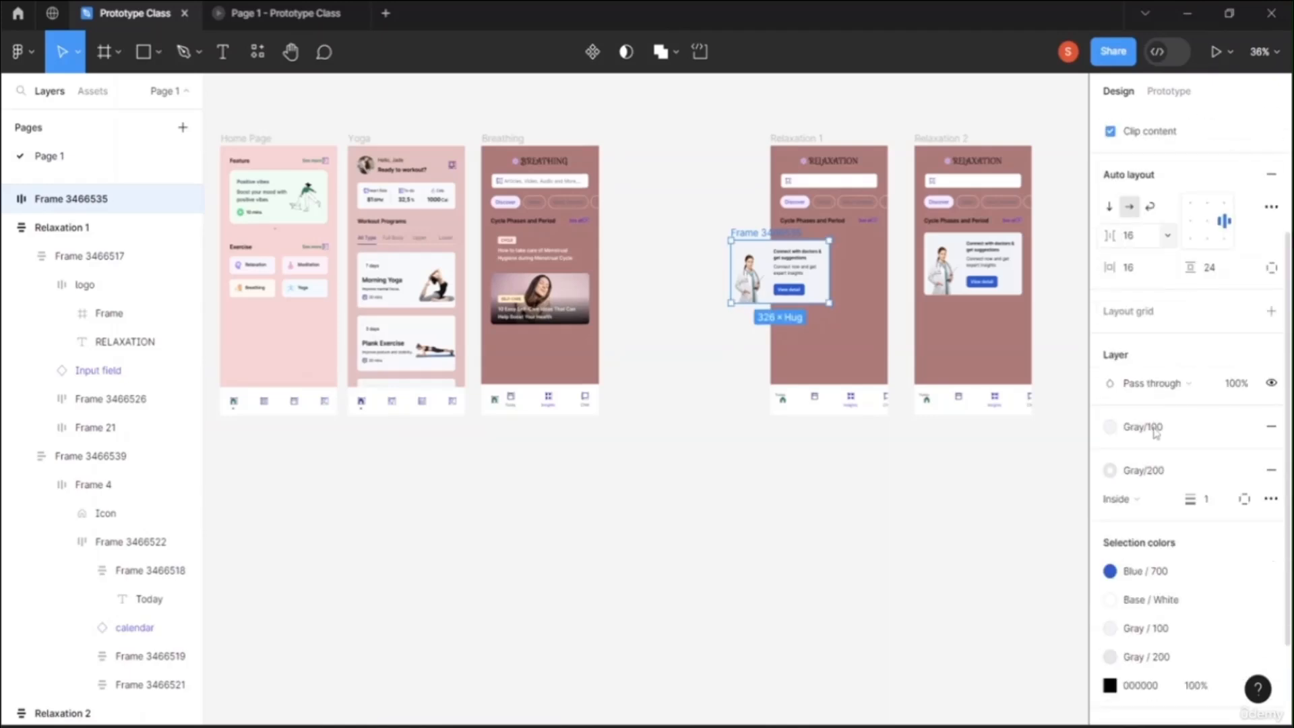
pyautogui.click(1231, 386)
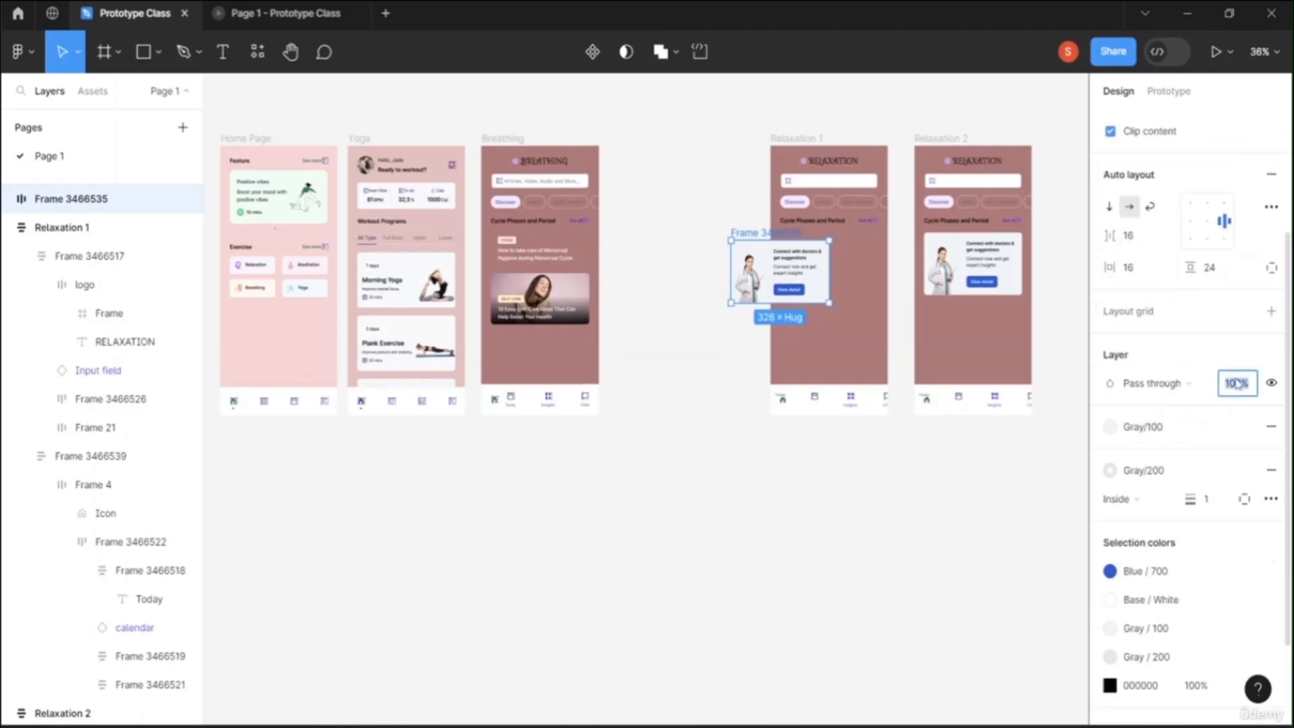
pyautogui.write('0')
pyautogui.click(883, 513)
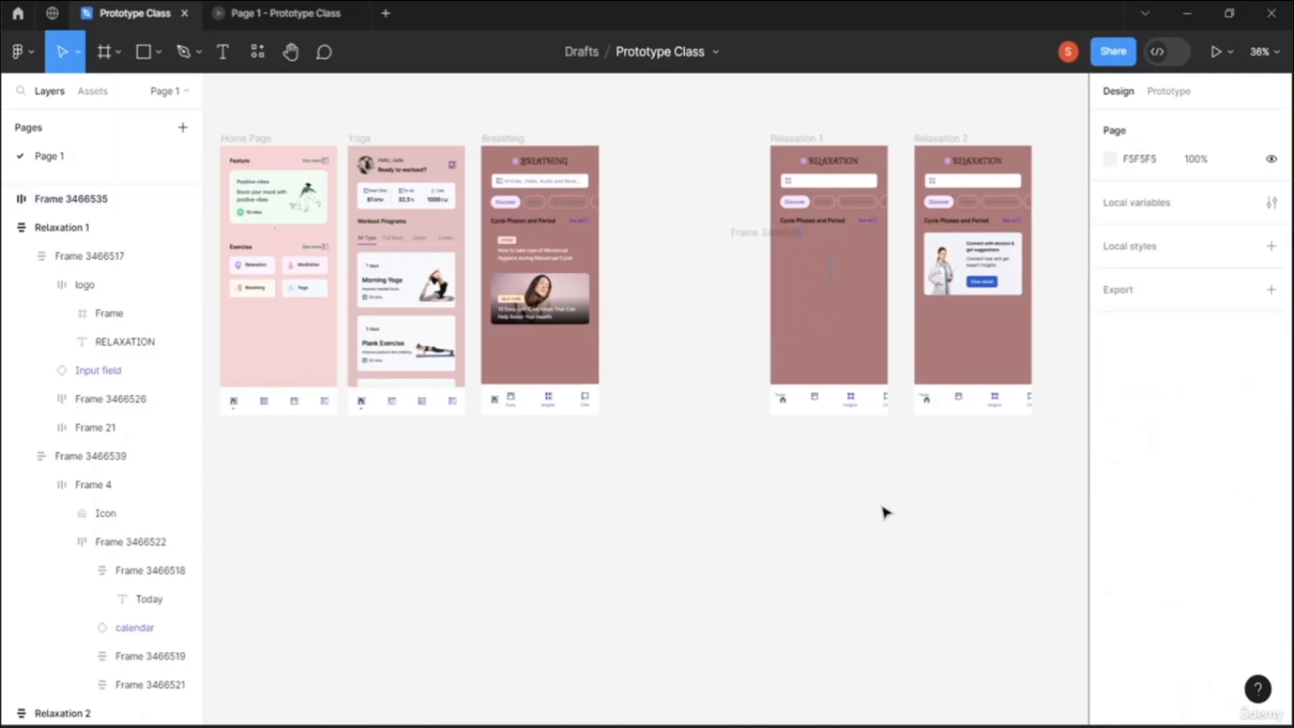
pyautogui.click(800, 268)
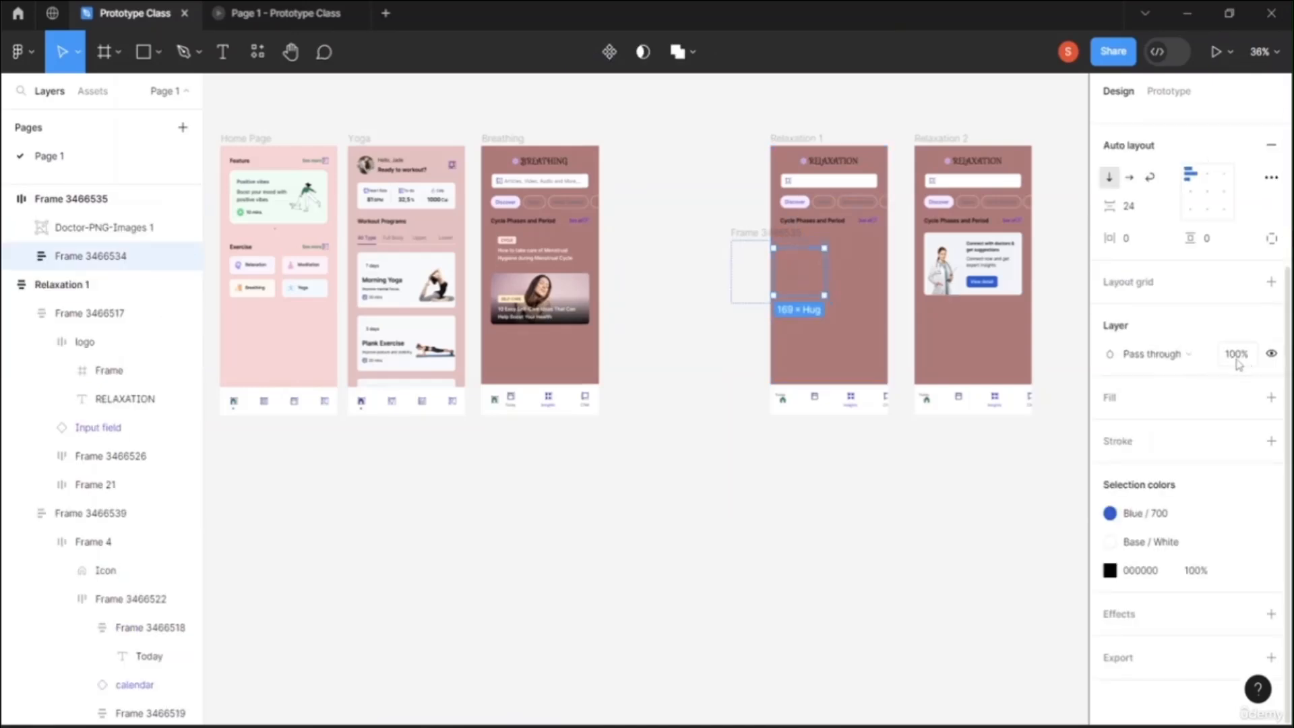
pyautogui.click(1236, 356)
pyautogui.click(1235, 356)
pyautogui.click(525, 658)
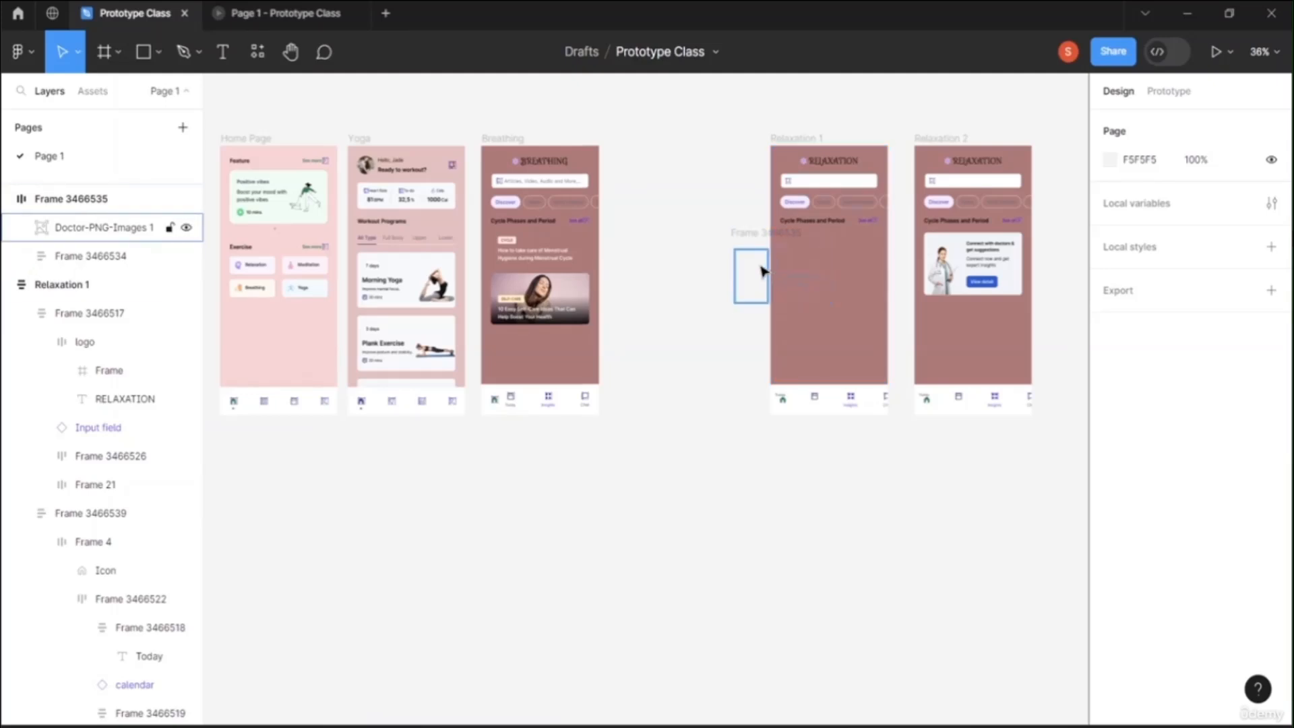
# Set the layer opacity of the whole doctor card frame to 25%
pyautogui.click(749, 236)
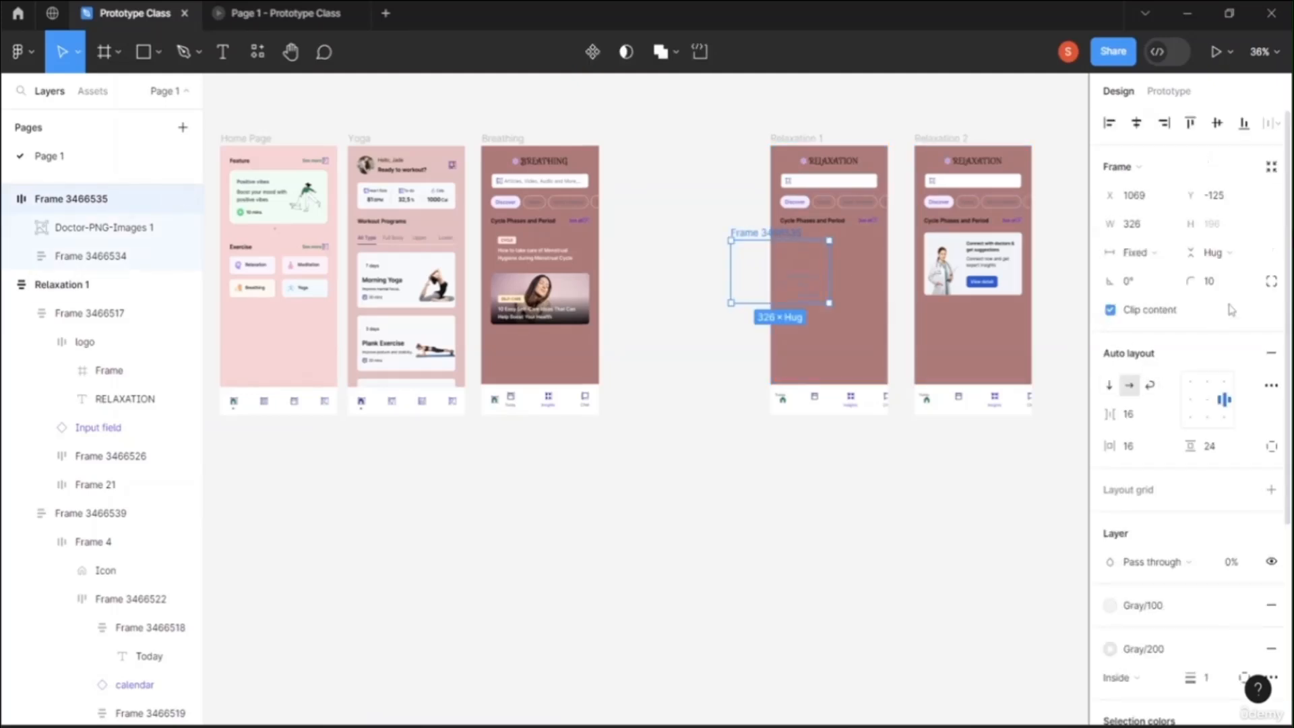
pyautogui.click(1233, 566)
pyautogui.write('25')
pyautogui.press('Return')
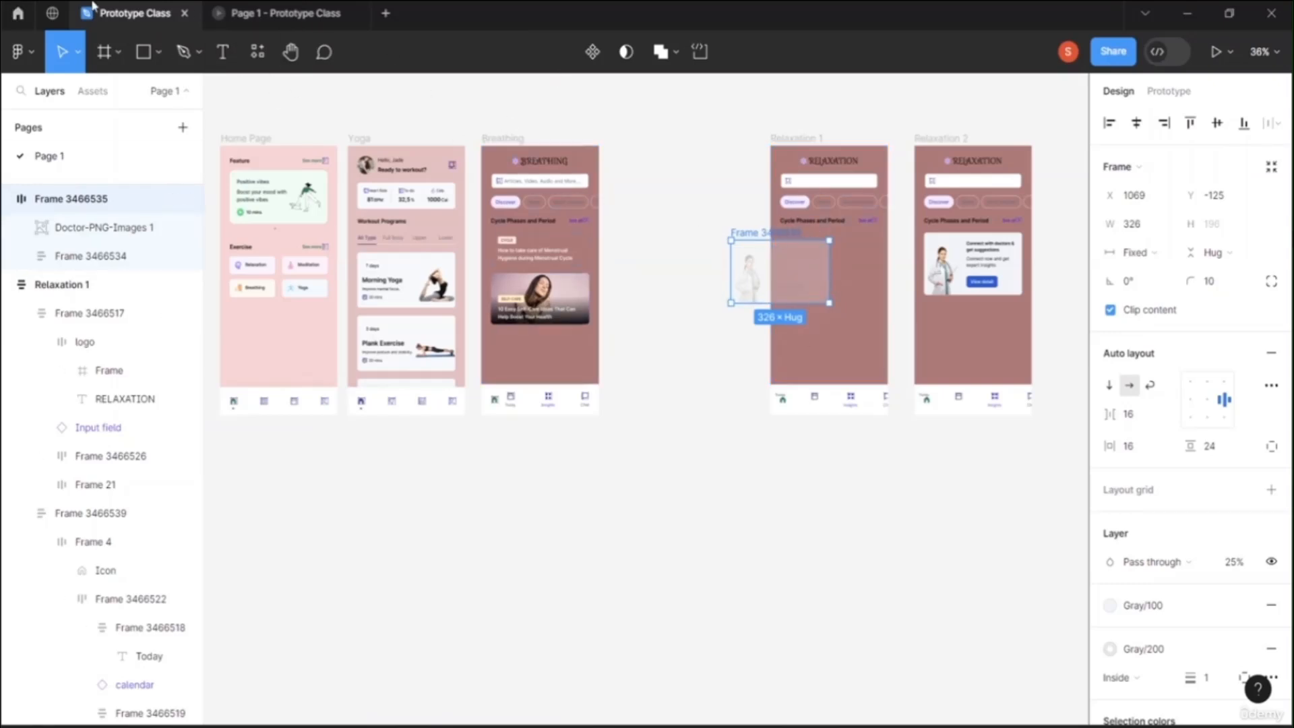
# Switch to the presentation, go back to the home page and open Relaxation to check the transition with the faded card
pyautogui.click(283, 18)
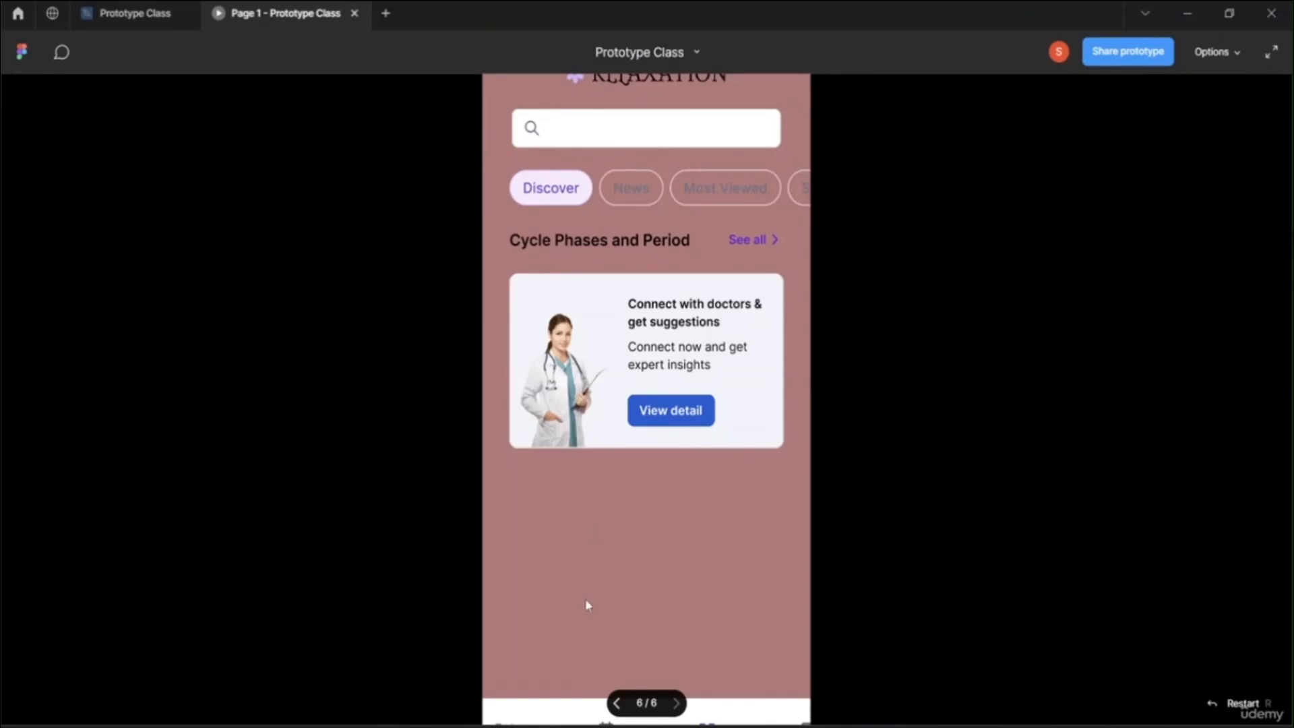
pyautogui.click(616, 705)
pyautogui.click(616, 705)
pyautogui.click(616, 705)
pyautogui.click(617, 706)
pyautogui.click(617, 705)
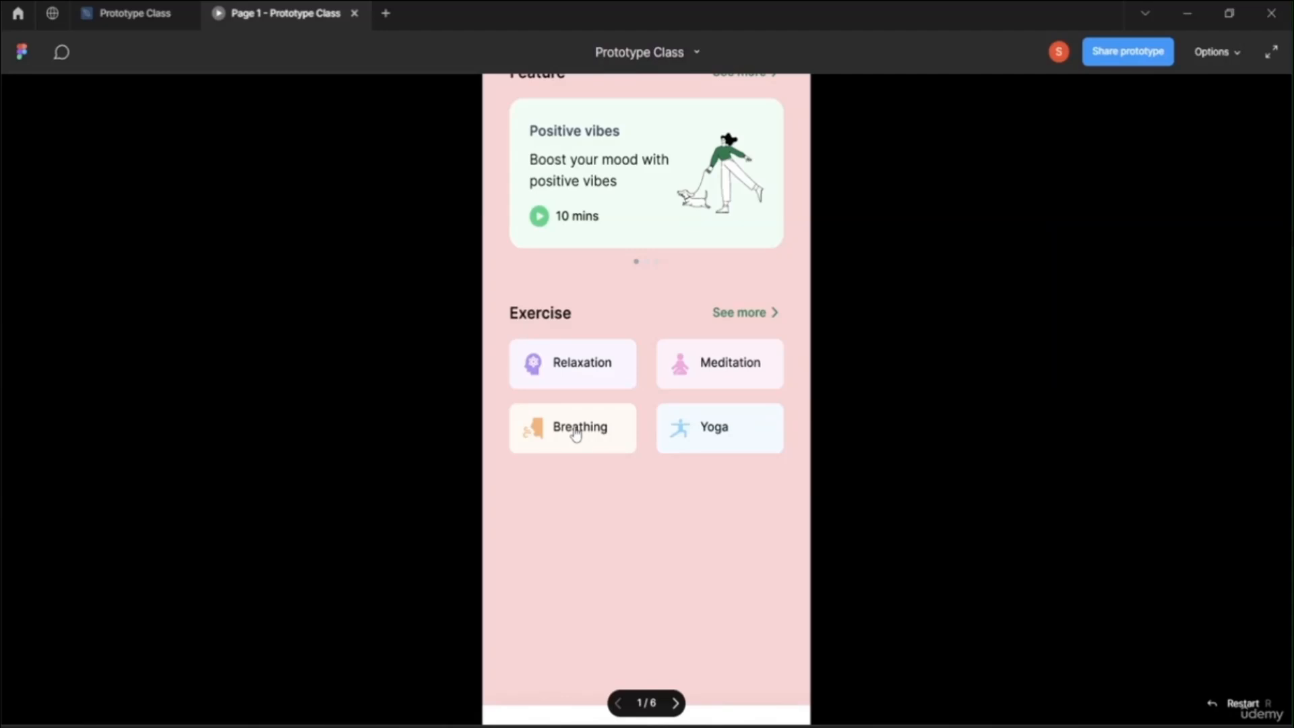
pyautogui.click(584, 370)
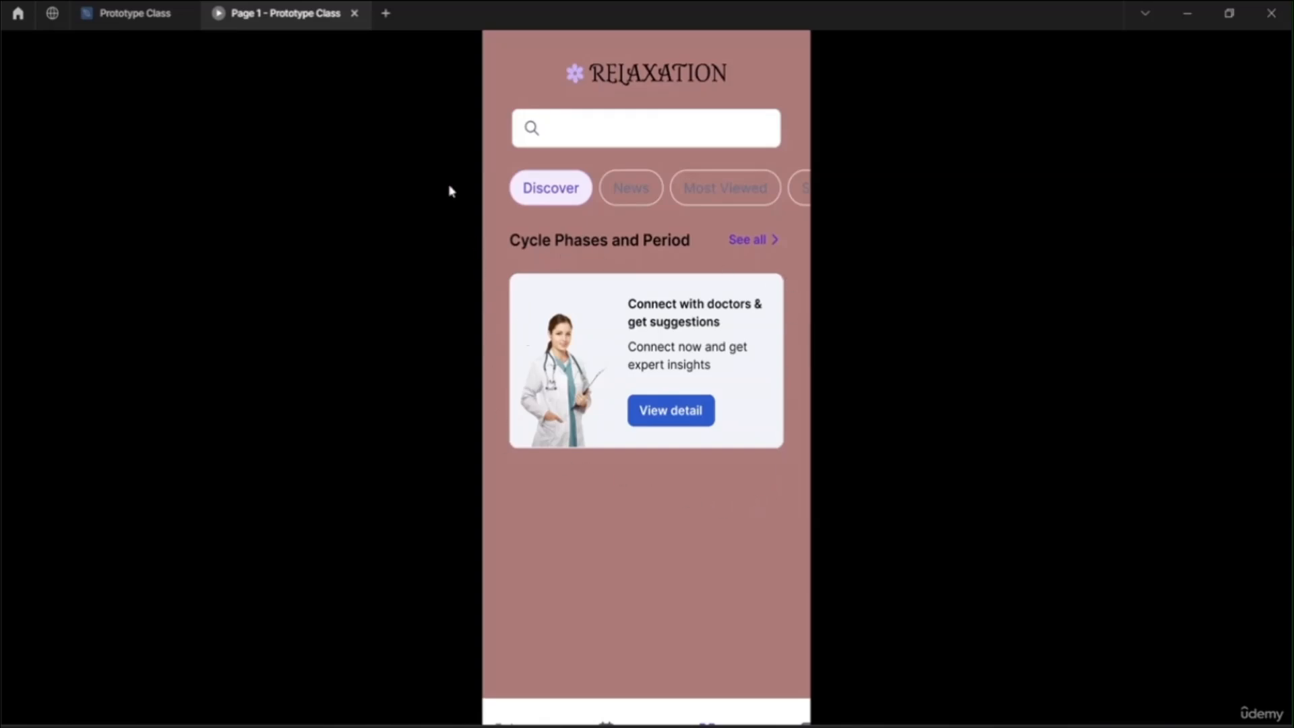
# Return to the design file and set the doctor card frame's layer opacity to 50%
pyautogui.click(139, 14)
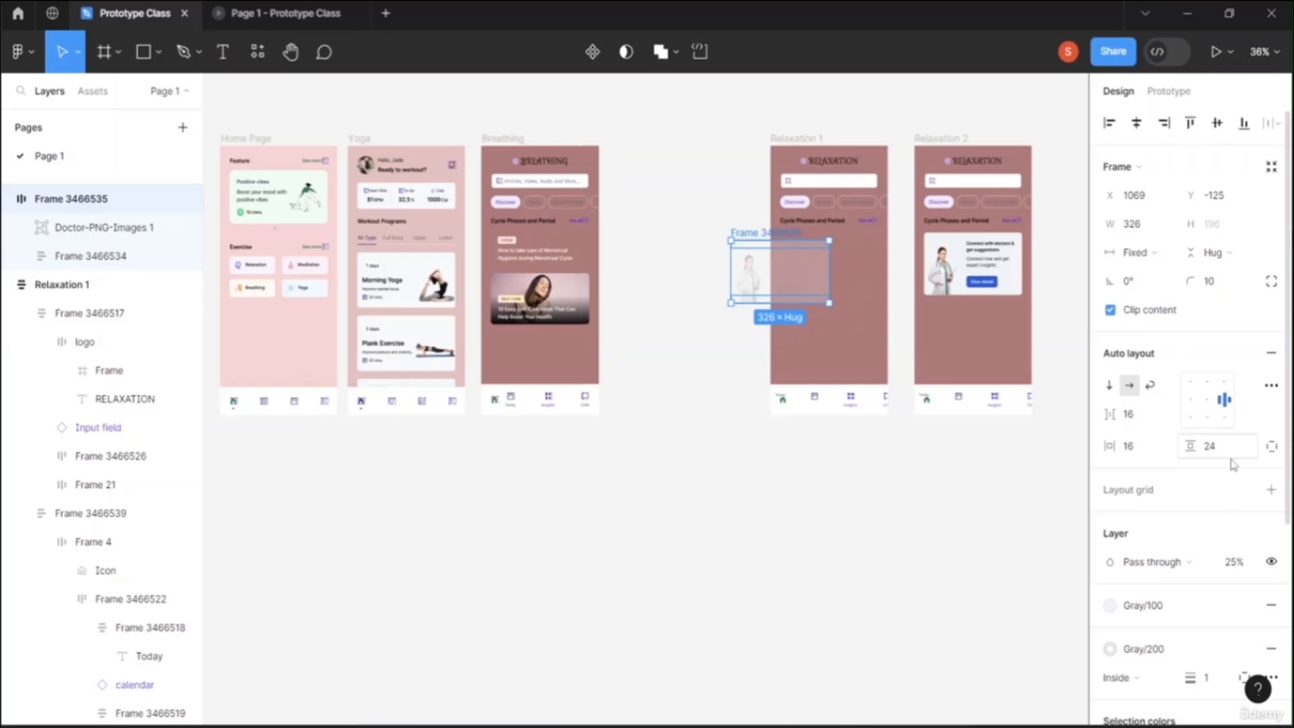
pyautogui.click(1235, 562)
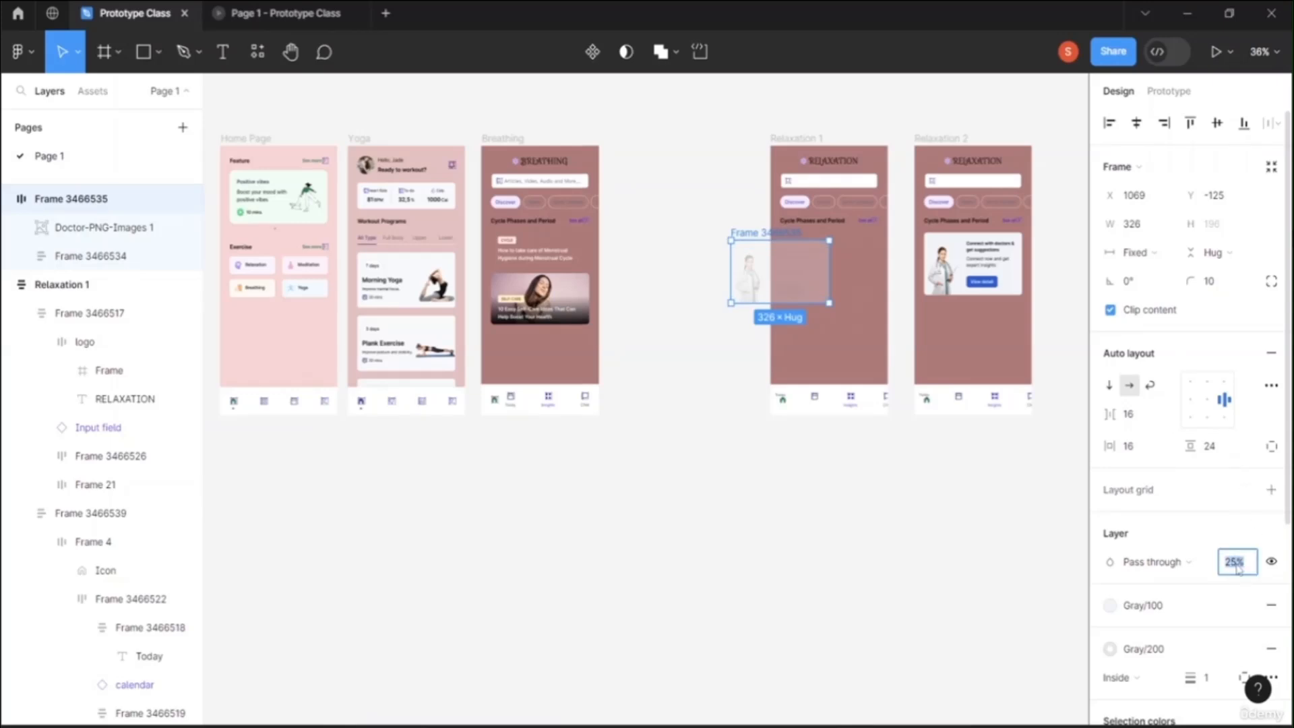
pyautogui.write('50')
pyautogui.press('Return')
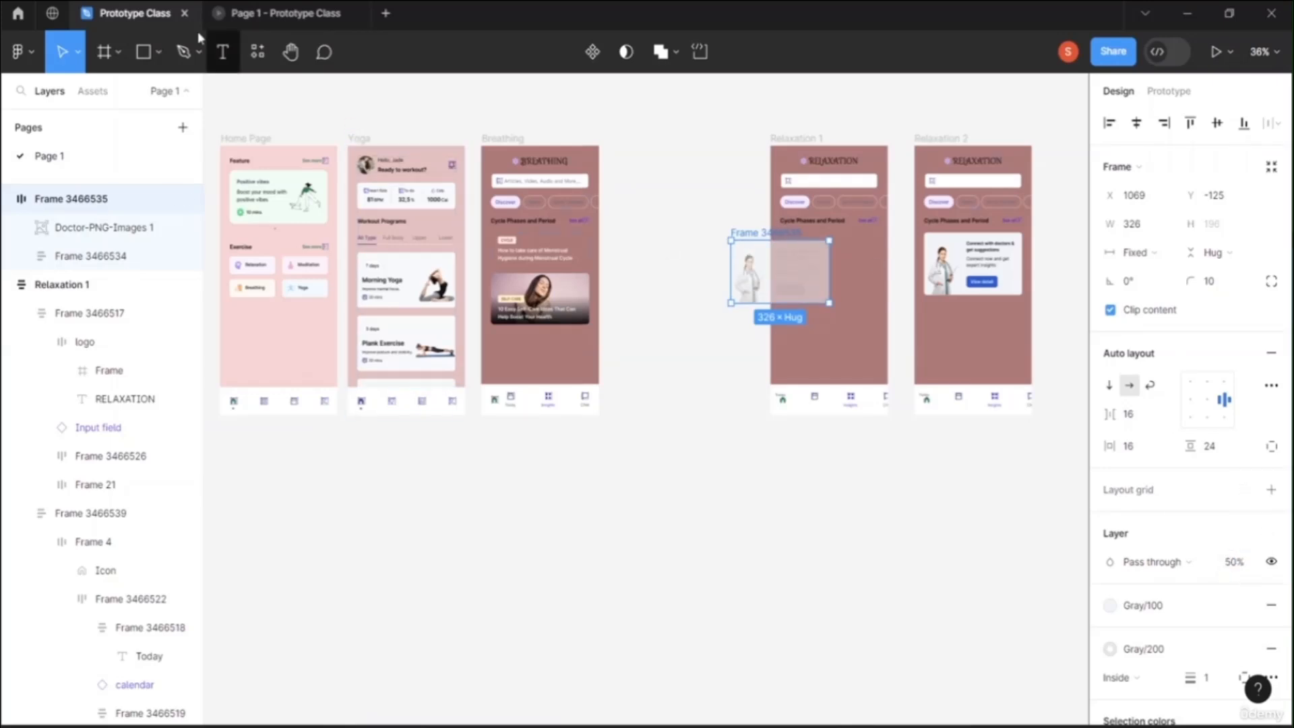
# Switch to the presentation, go back to the home page and open Relaxation to check the transition with the 50% opacity card
pyautogui.click(275, 10)
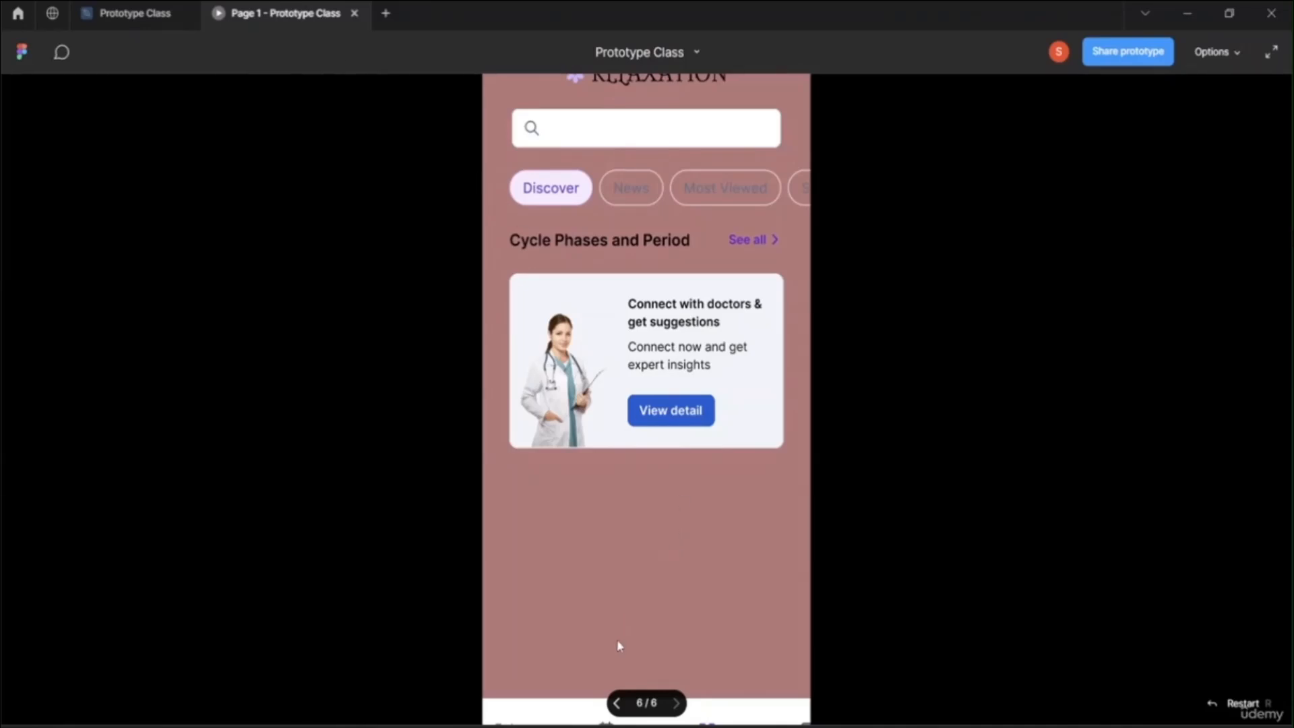
pyautogui.click(619, 703)
pyautogui.click(619, 703)
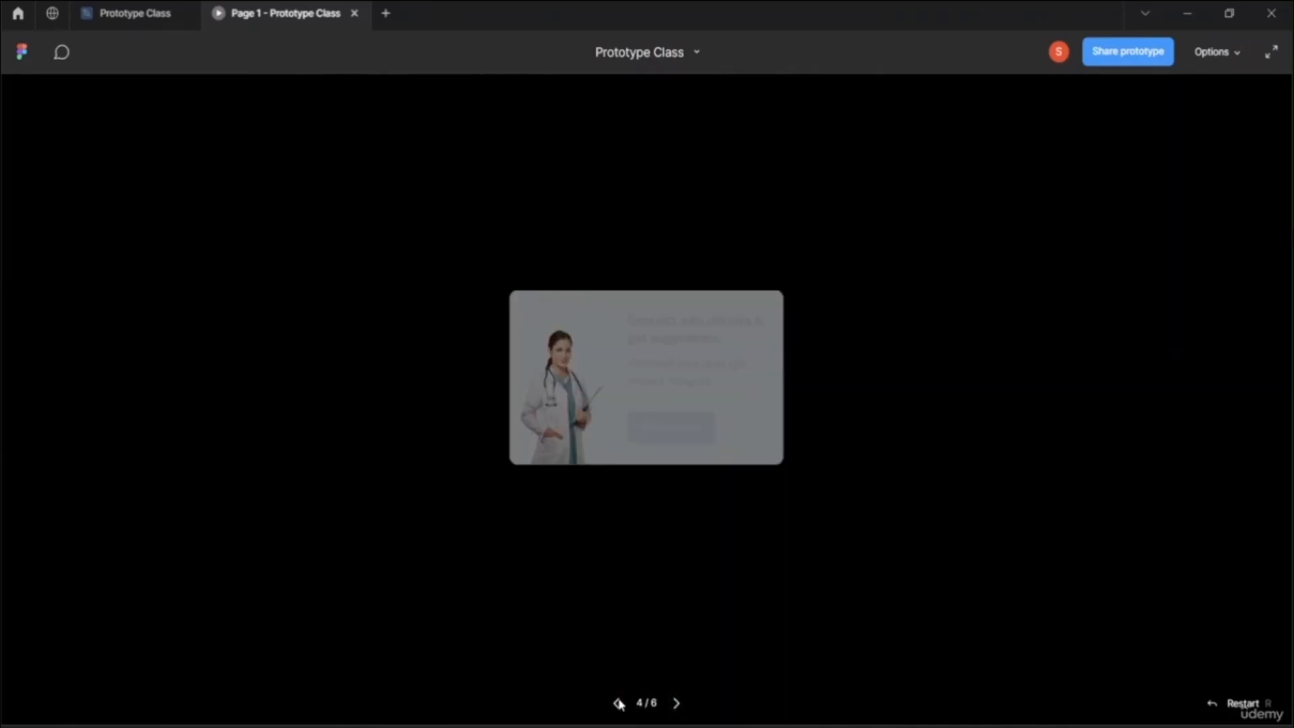
pyautogui.click(619, 703)
pyautogui.click(619, 703)
pyautogui.click(620, 704)
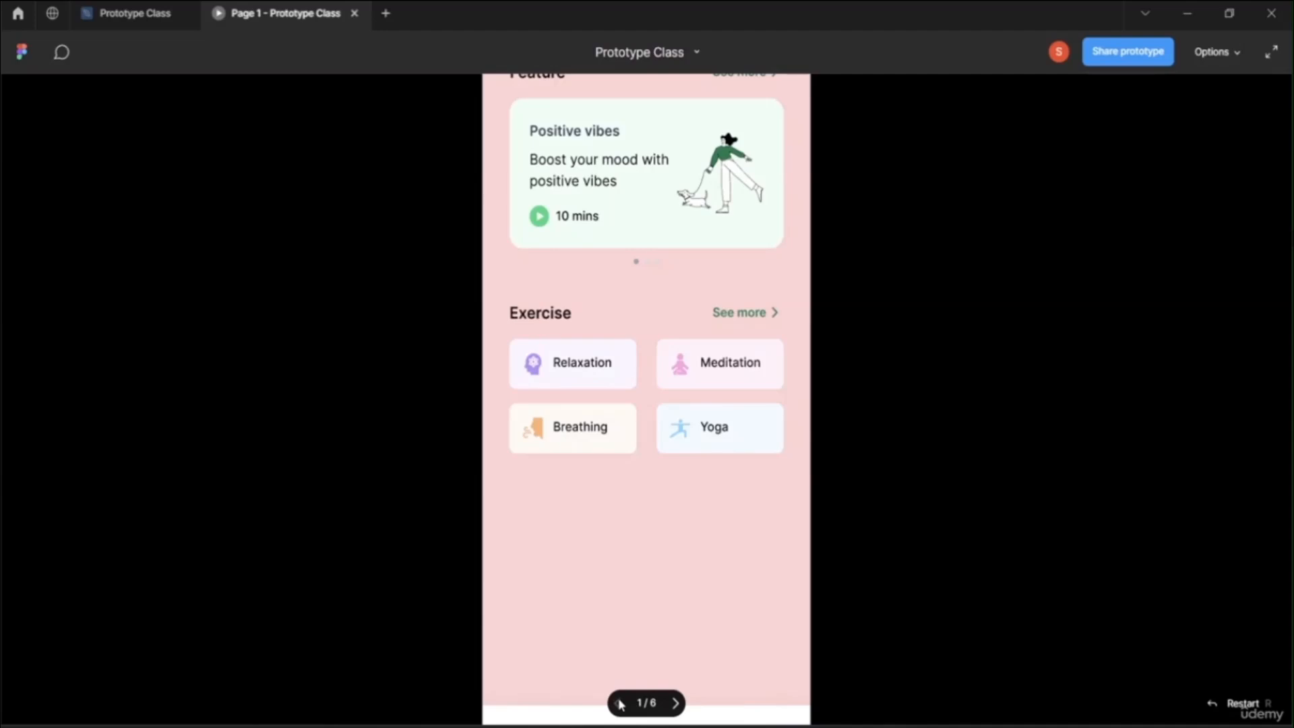
pyautogui.click(568, 367)
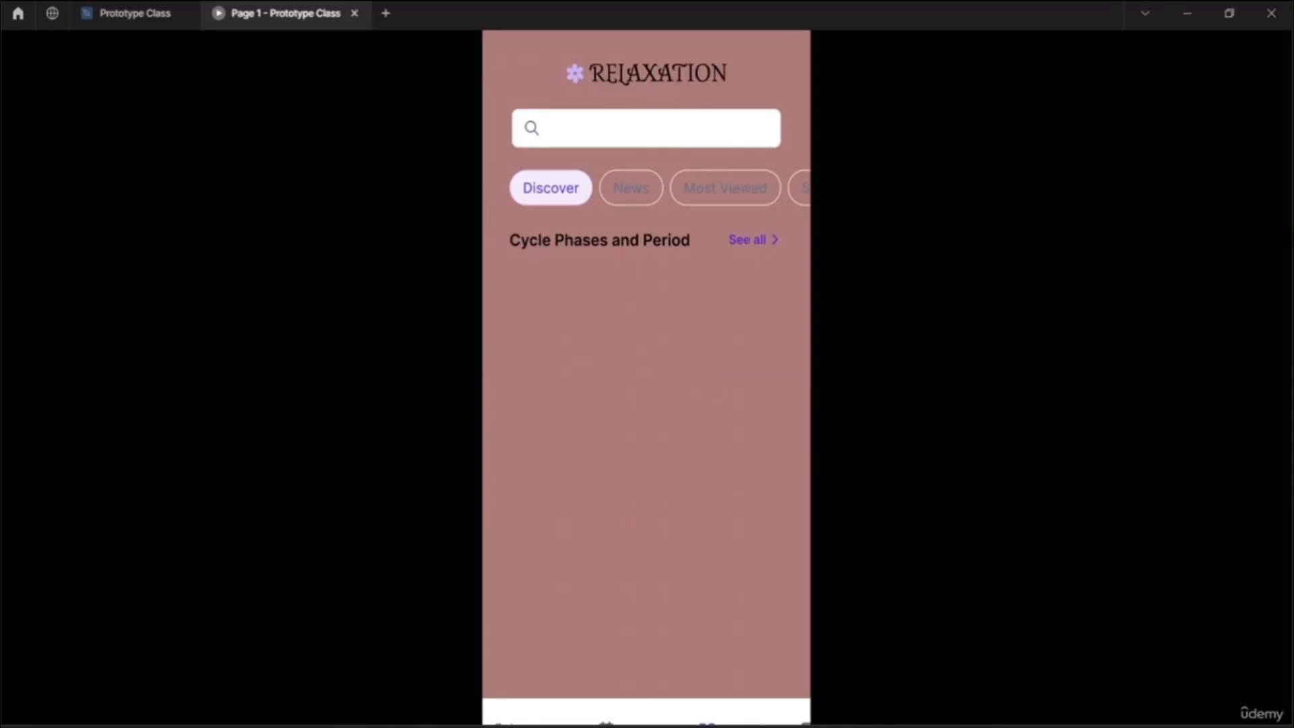
pyautogui.moveTo(925, 726)
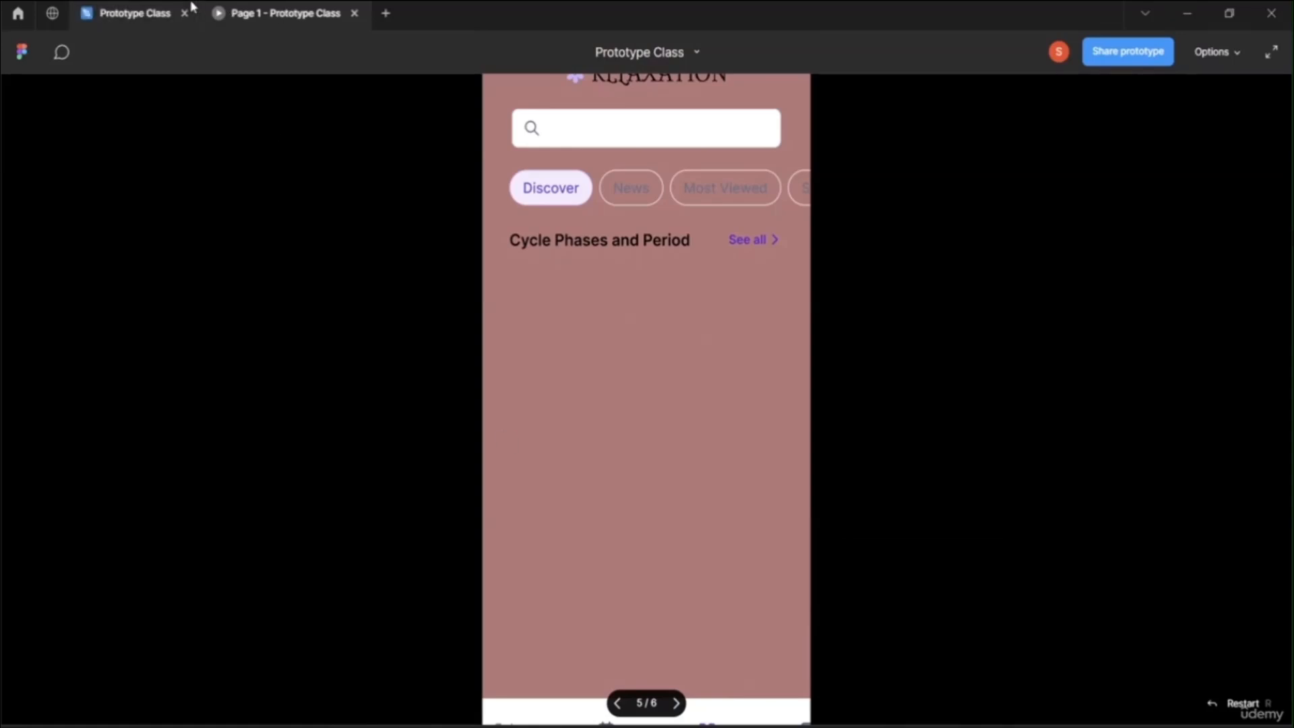
# Return to the design file and move the doctor card fully into Relaxation 1, beneath the Cycle Phases and Period heading
pyautogui.click(138, 15)
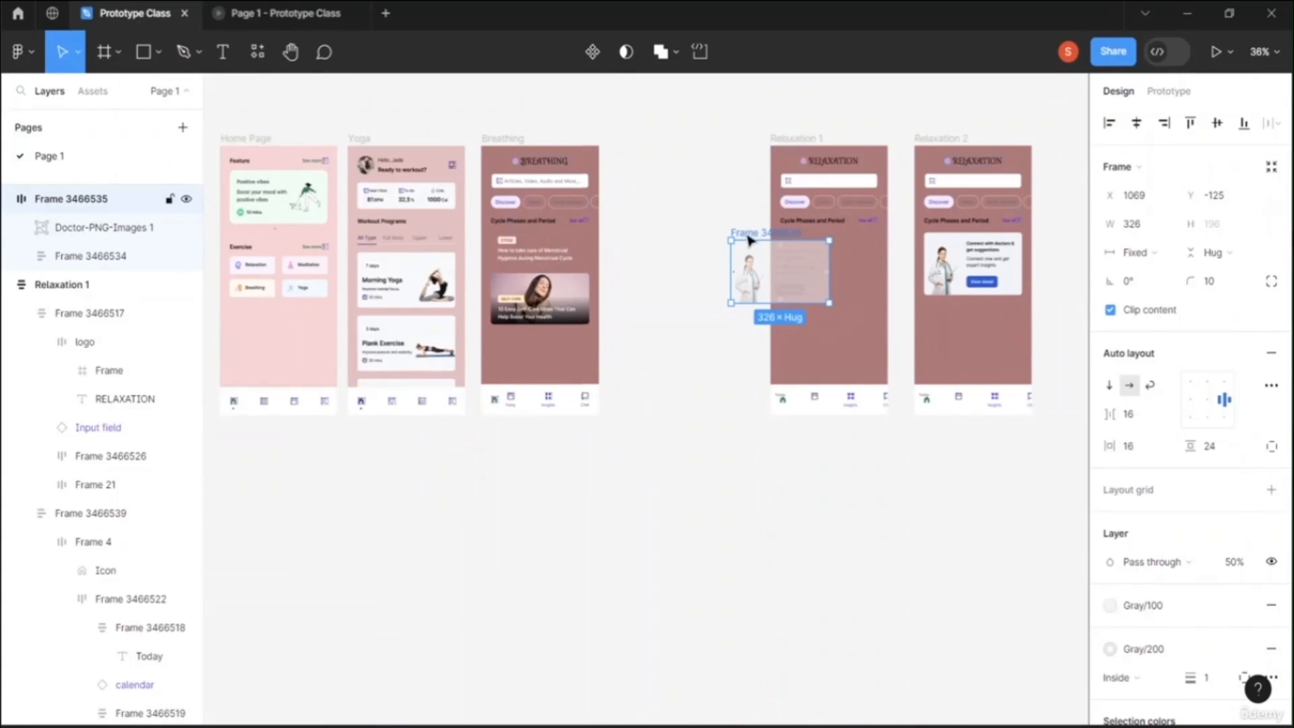
pyautogui.moveTo(748, 239); pyautogui.dragTo(835, 335)
pyautogui.click(886, 484)
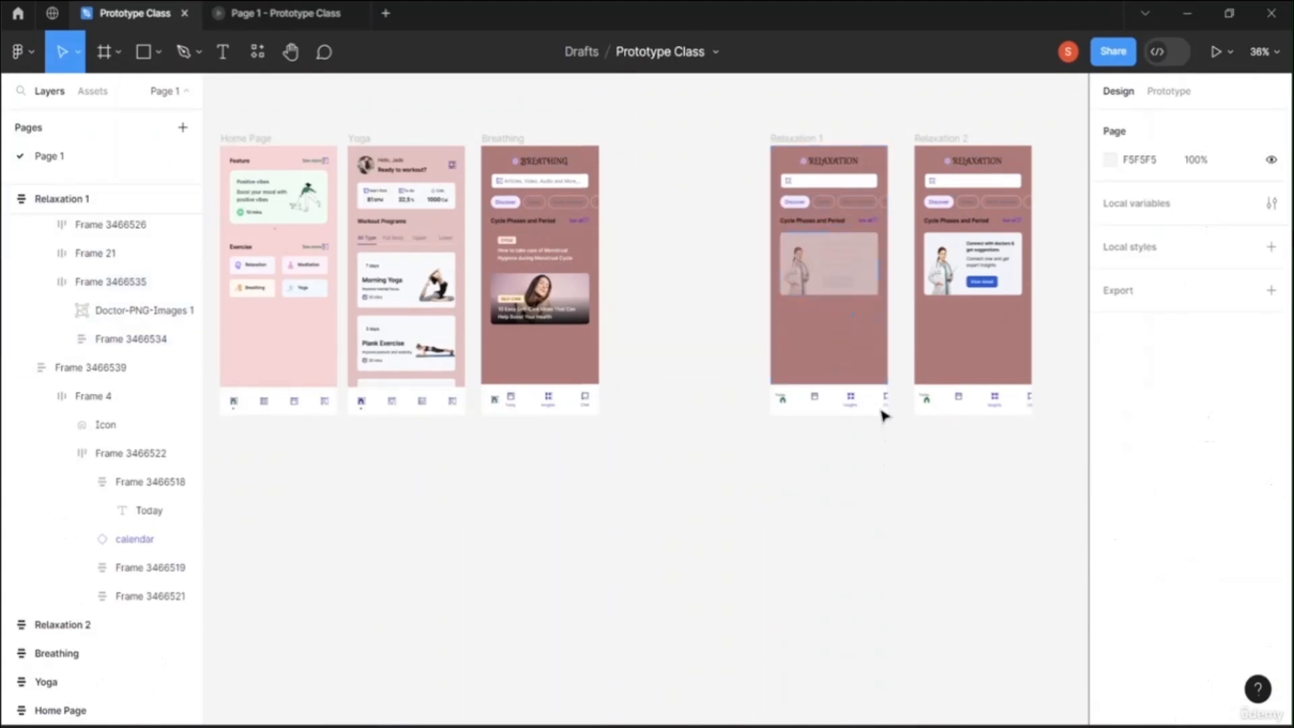
# Switch to the presentation, return to the home page and open Relaxation to check the card fading in place
pyautogui.click(272, 20)
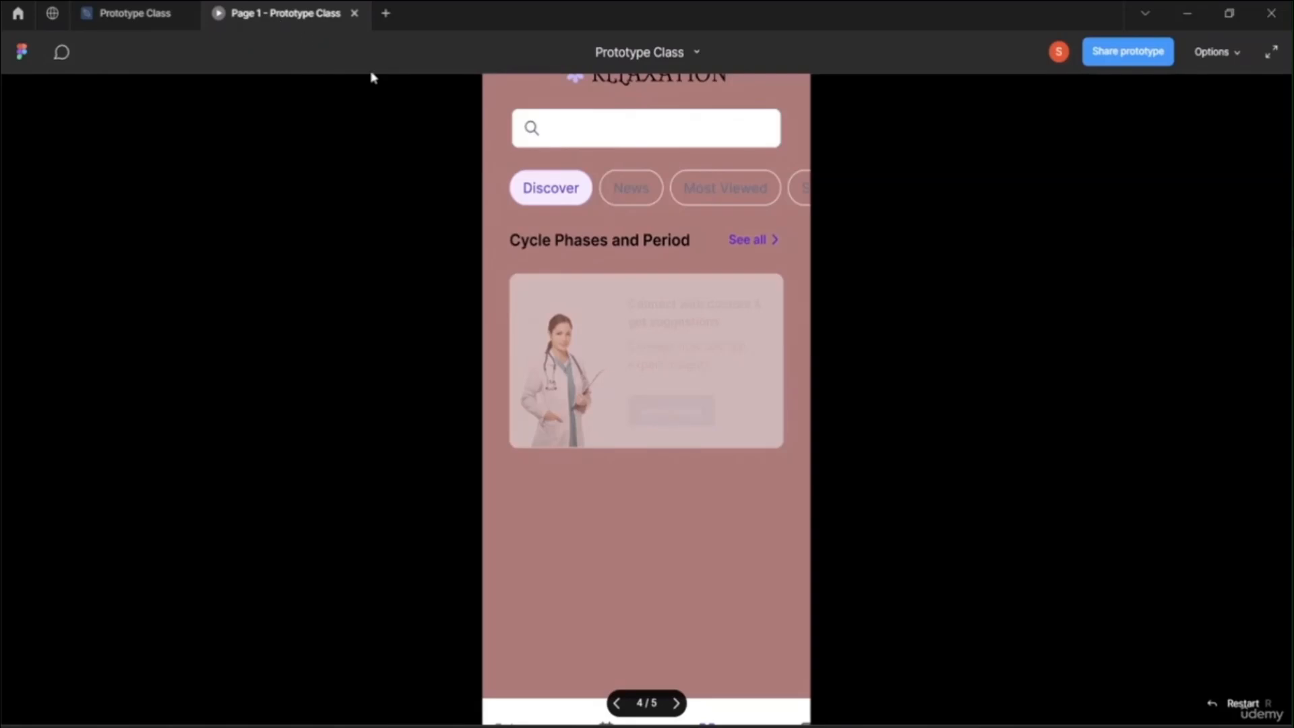
pyautogui.click(615, 706)
pyautogui.click(615, 706)
pyautogui.click(615, 706)
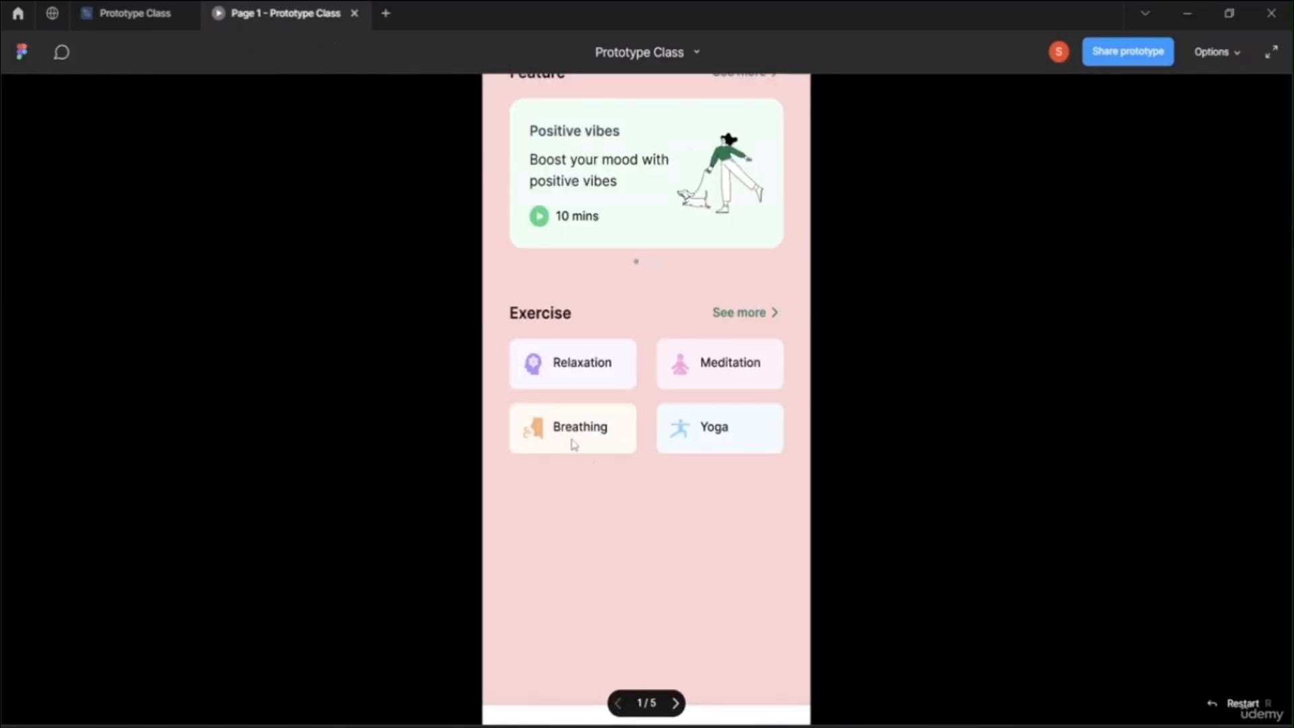
pyautogui.click(580, 367)
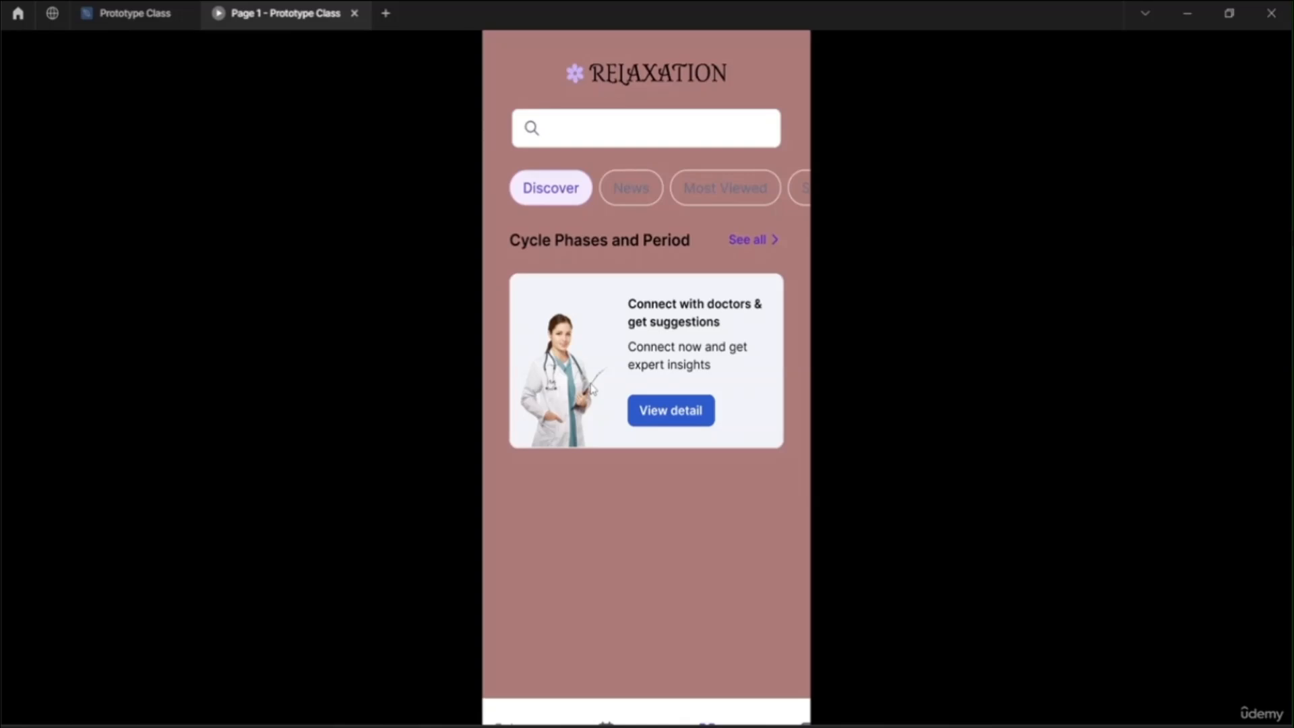
# In the design file, change the animation of the Home Page Relaxation button's link to Relaxation 1 to Instant
pyautogui.click(135, 14)
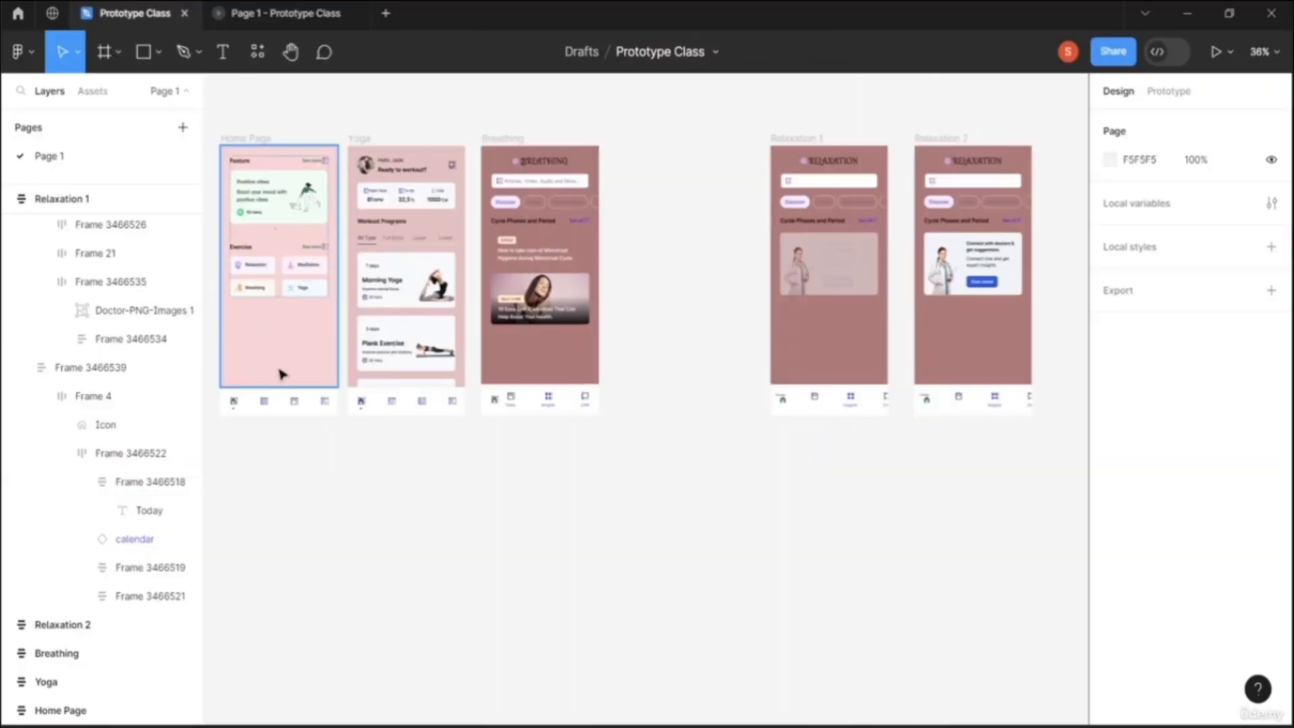
pyautogui.click(252, 270)
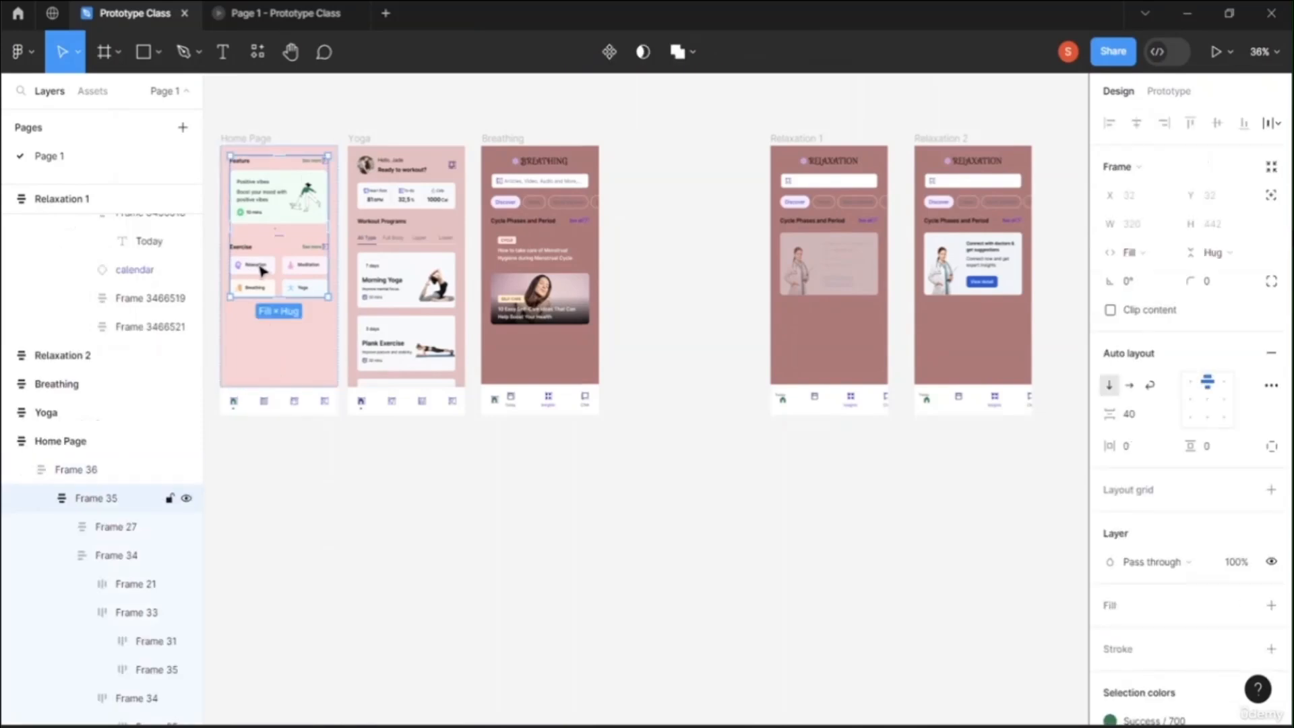
pyautogui.click(263, 269)
pyautogui.click(266, 270)
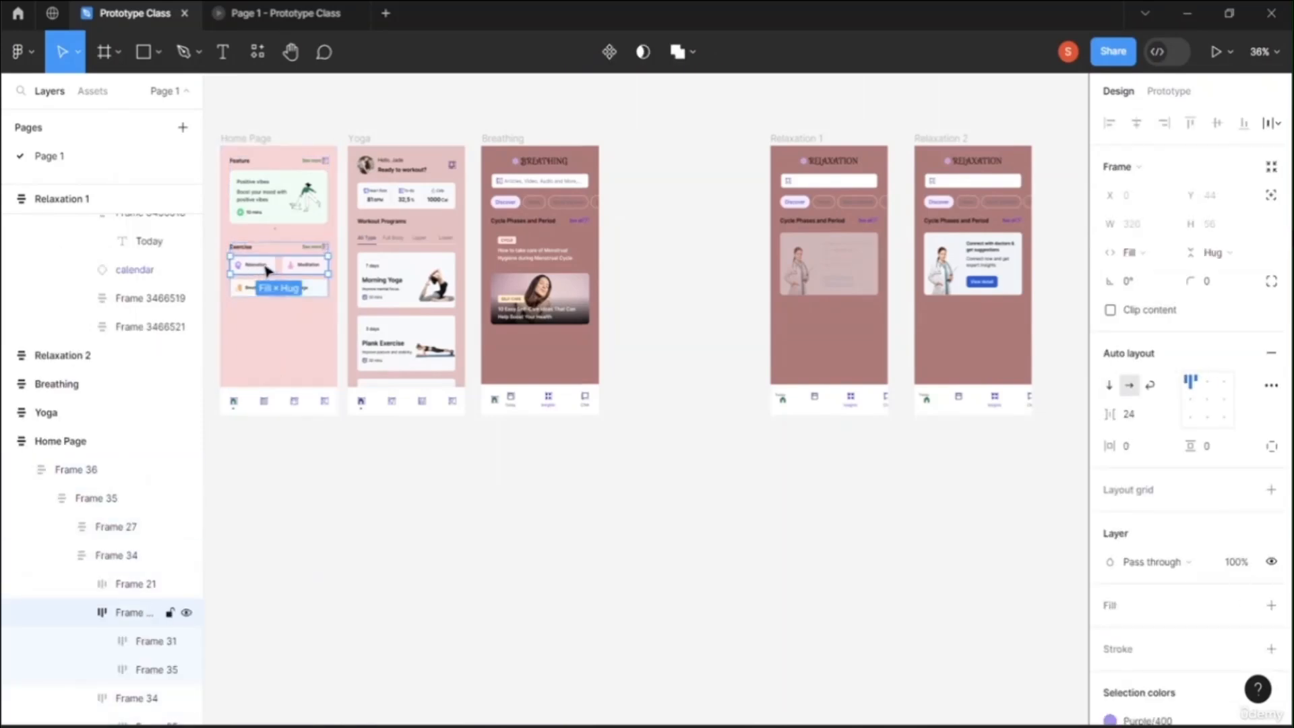
pyautogui.click(271, 270)
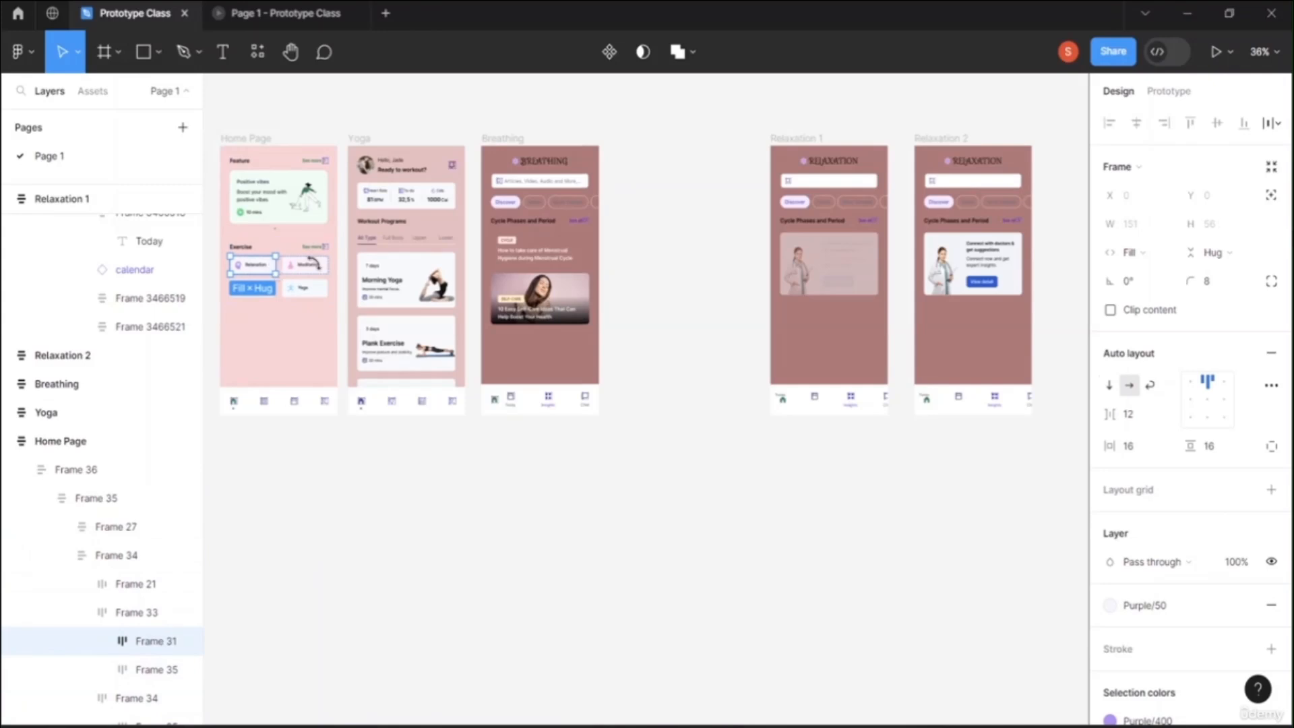
pyautogui.click(1164, 95)
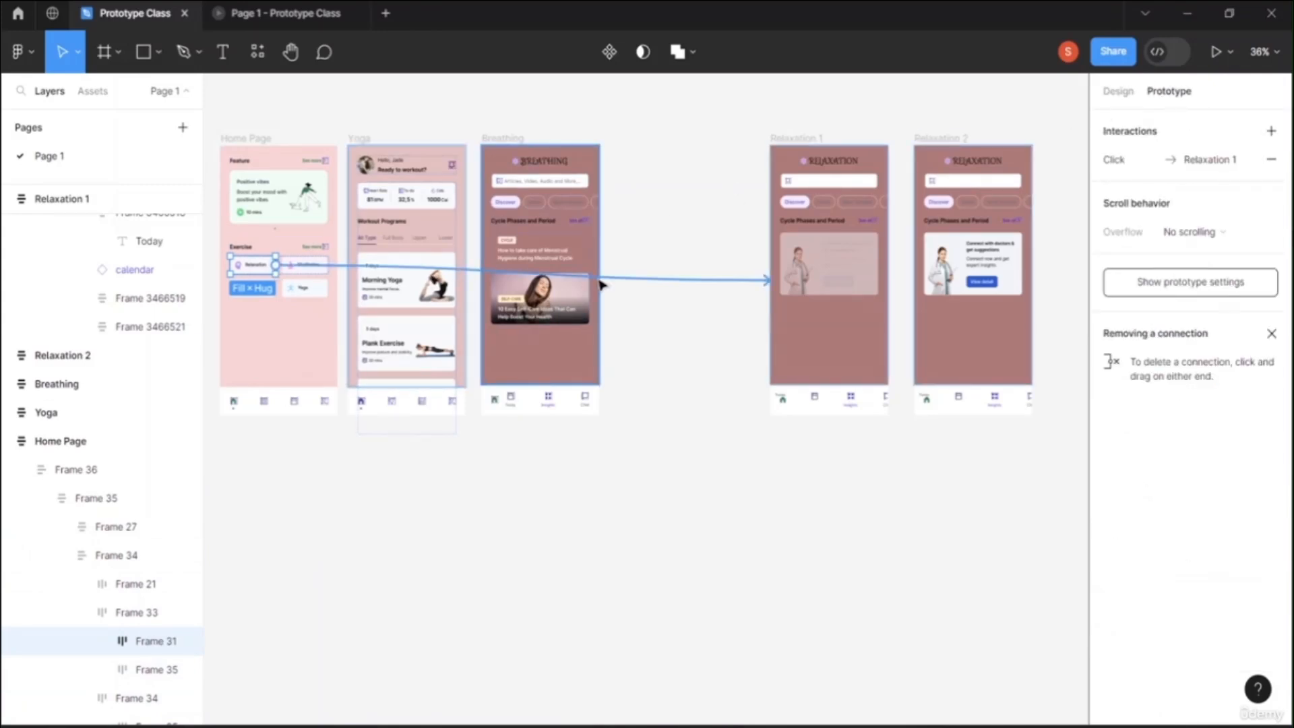
pyautogui.click(646, 280)
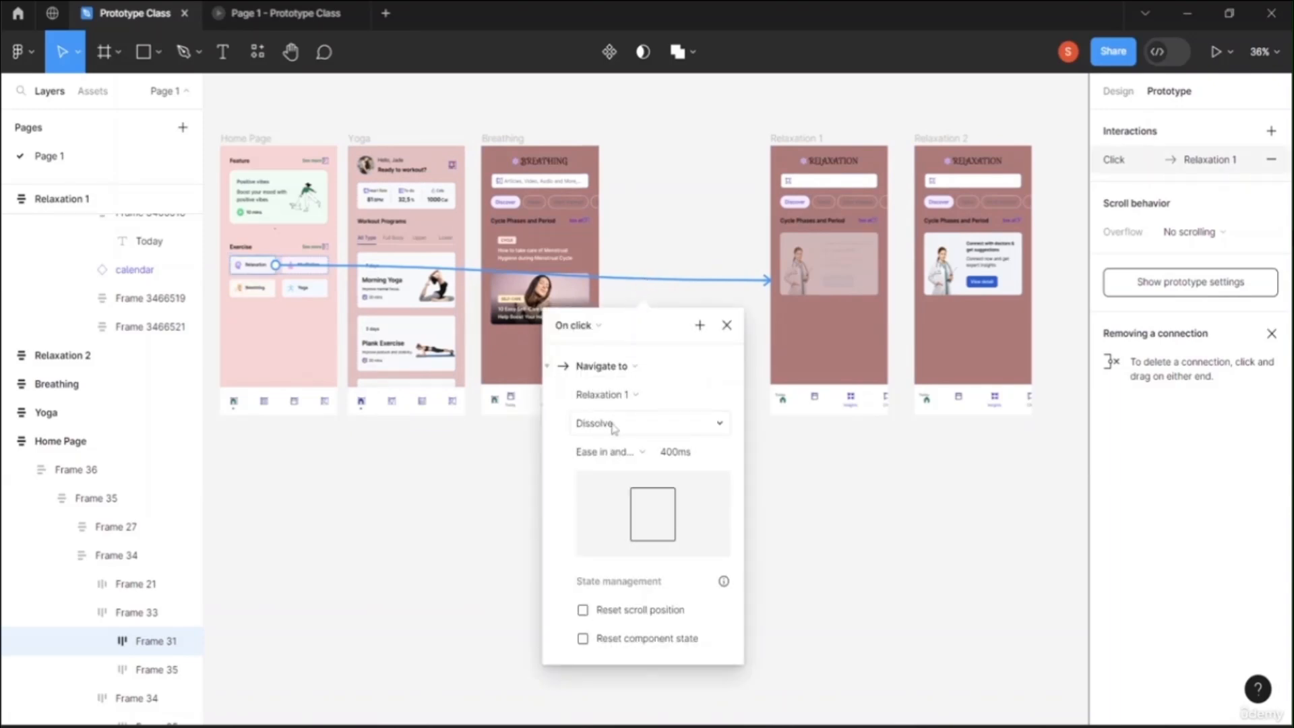
pyautogui.click(695, 424)
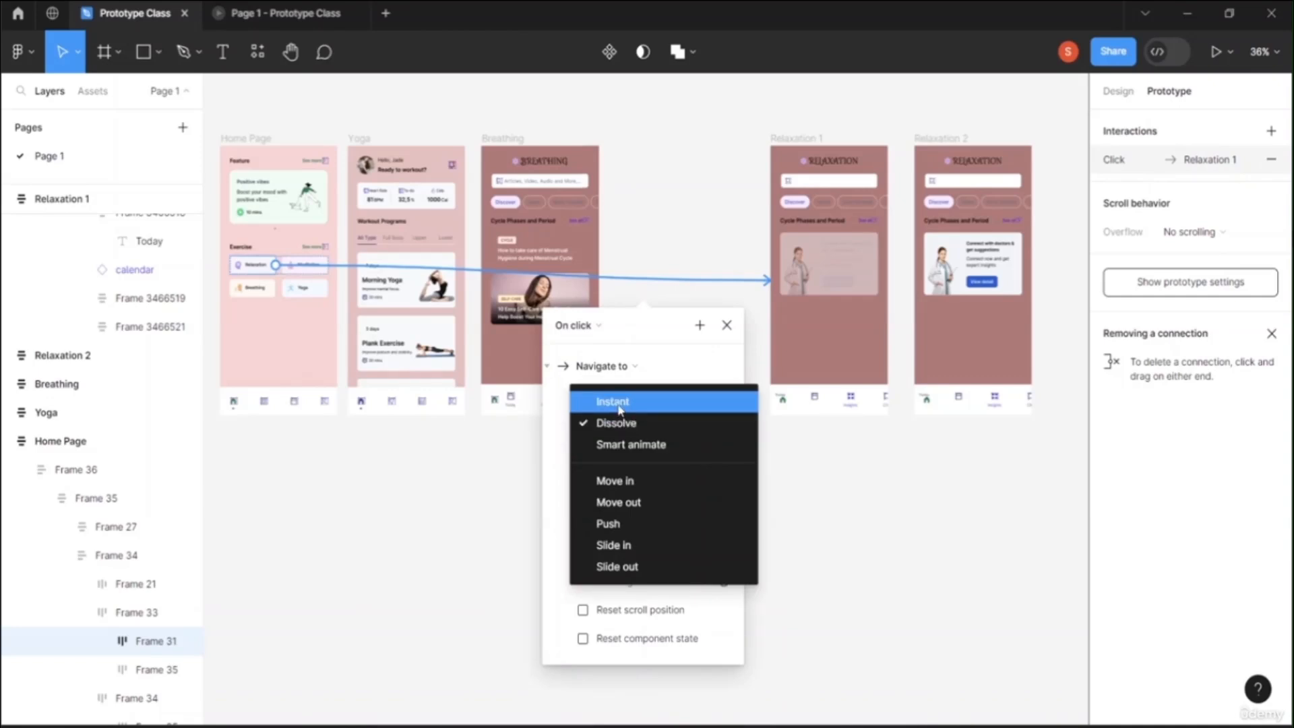
pyautogui.click(619, 403)
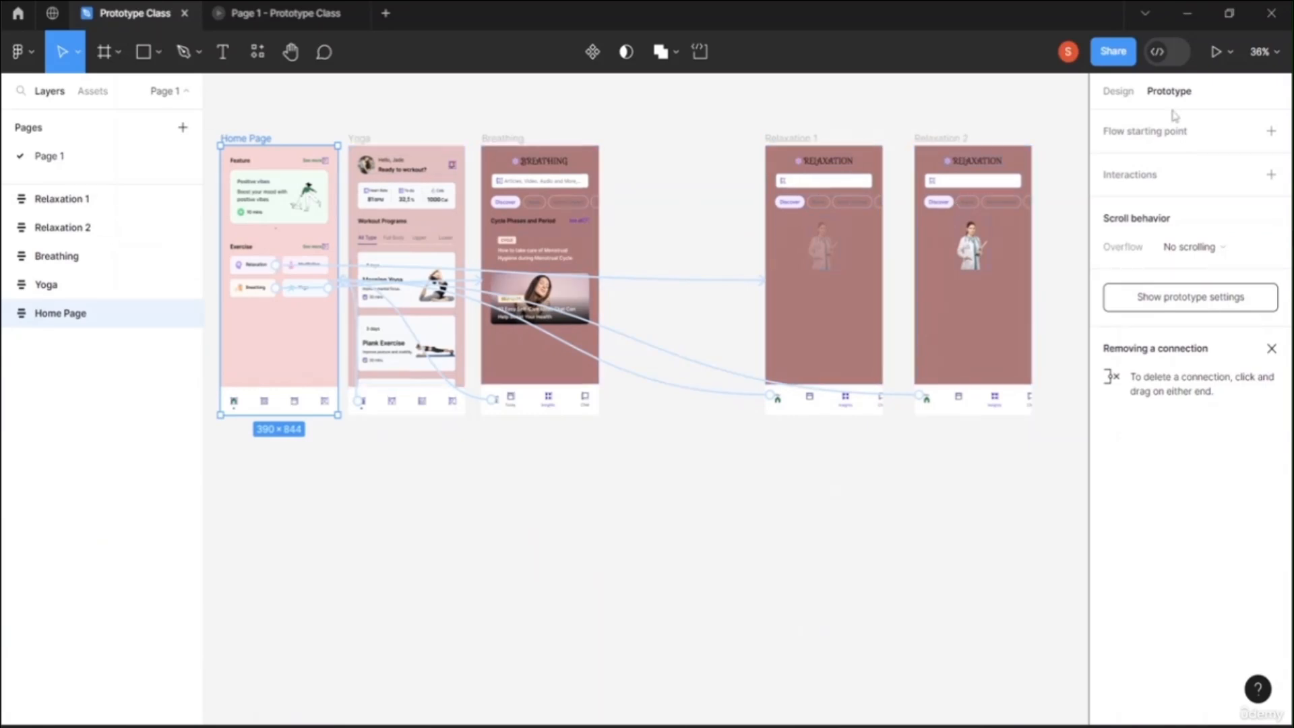
# Try to connect the content frame inside Relaxation 1 to Relaxation 2 with an on-click Instant interaction
pyautogui.click(881, 269)
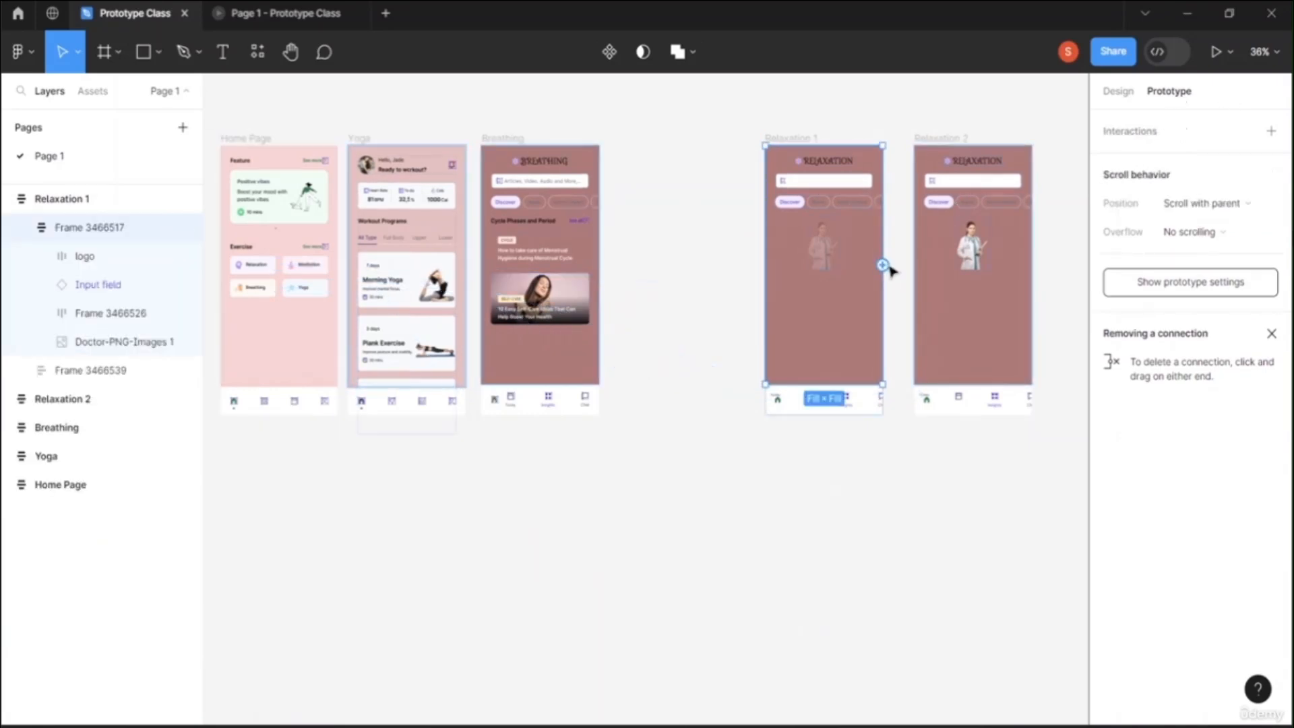
pyautogui.moveTo(883, 265); pyautogui.dragTo(925, 263)
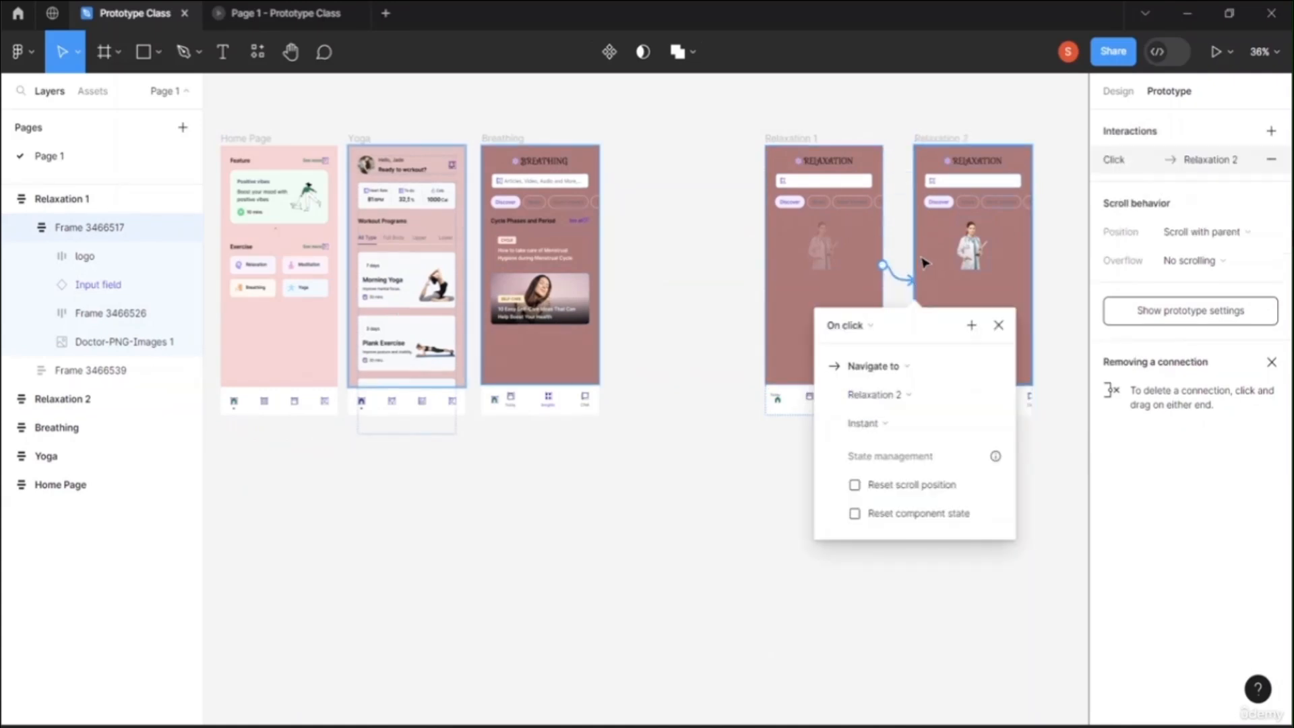
pyautogui.click(873, 327)
pyautogui.click(858, 328)
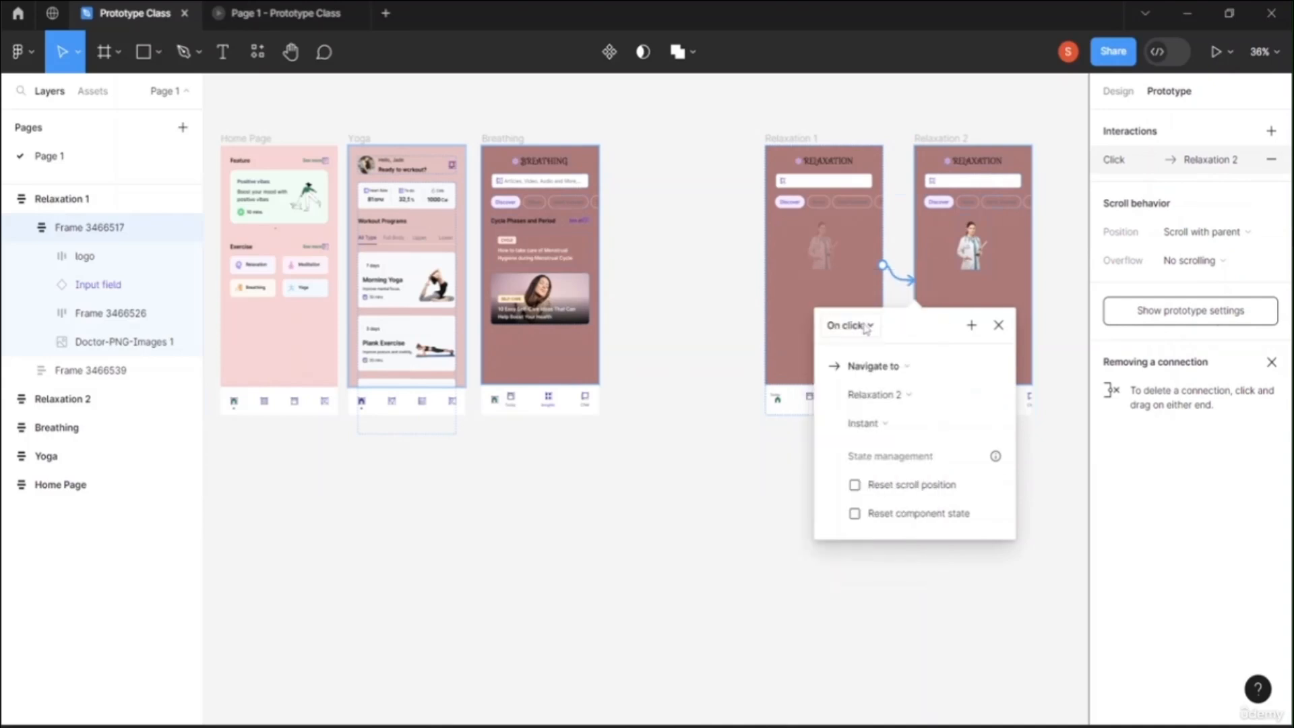
pyautogui.click(759, 465)
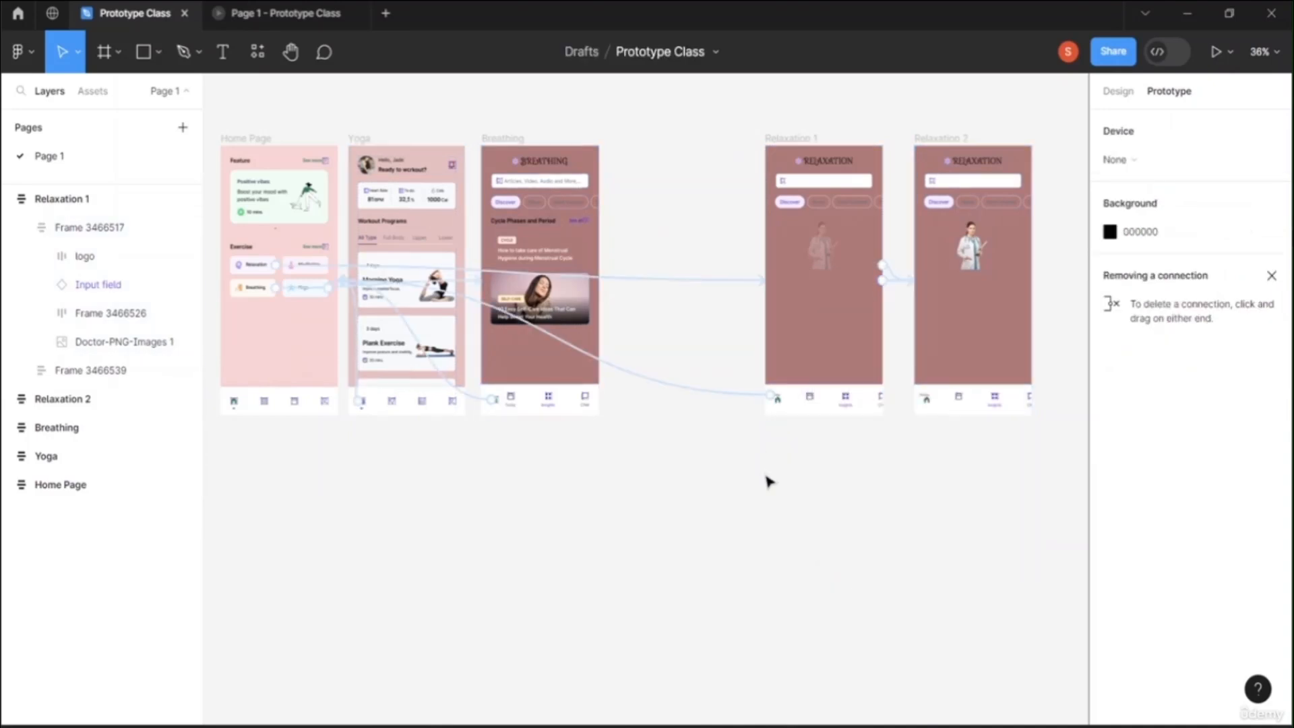
# Delete the on-click connection from Relaxation 1's content frame to Relaxation 2
pyautogui.click(897, 287)
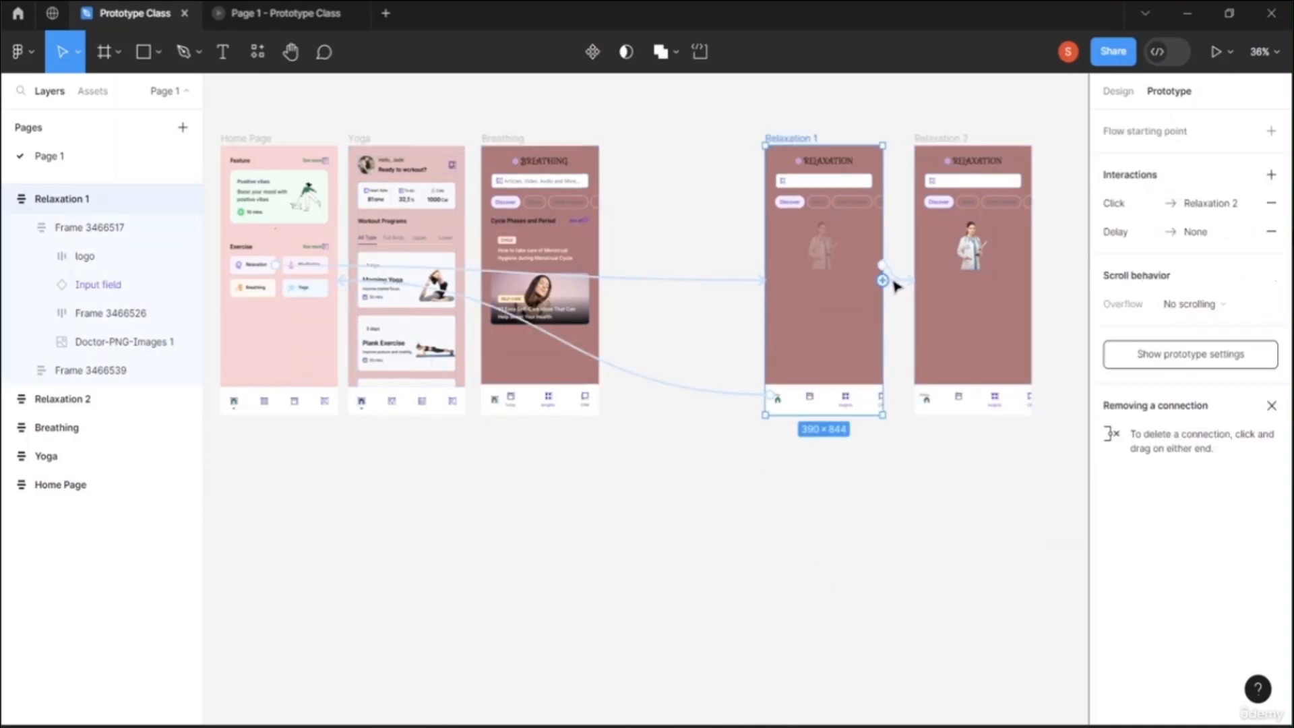
pyautogui.click(897, 277)
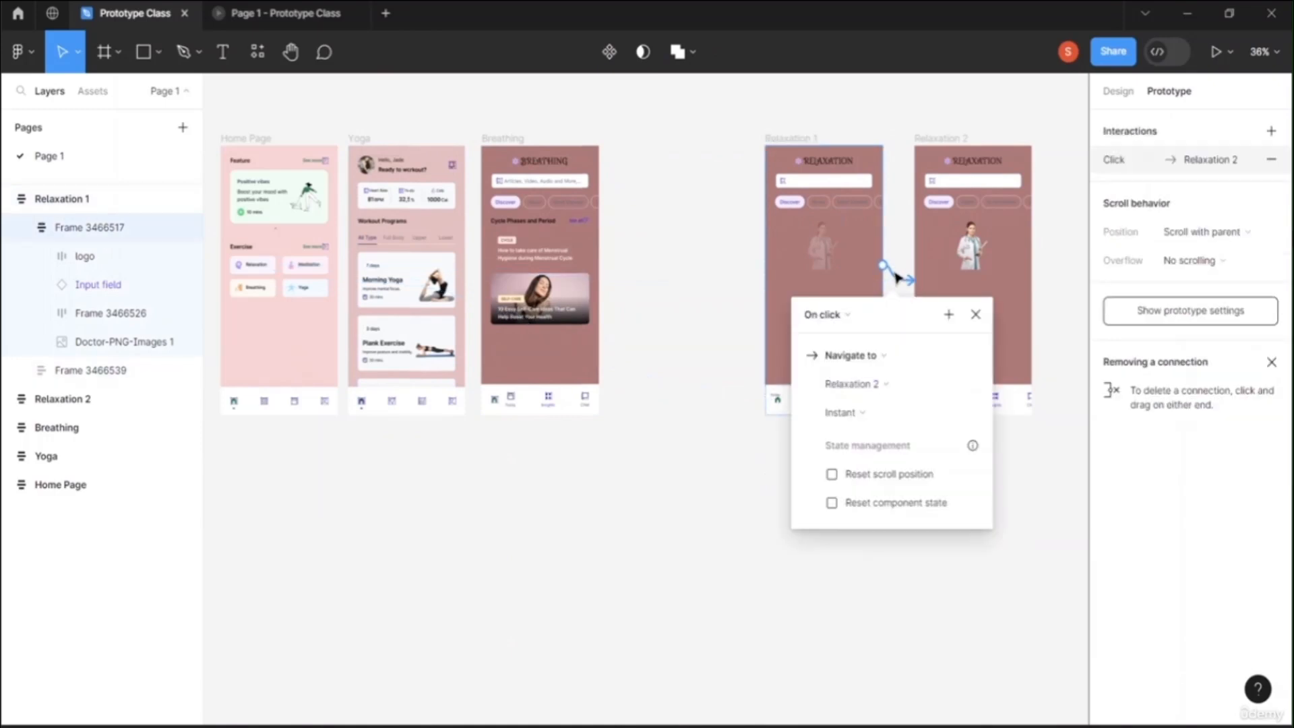
pyautogui.press('Delete')
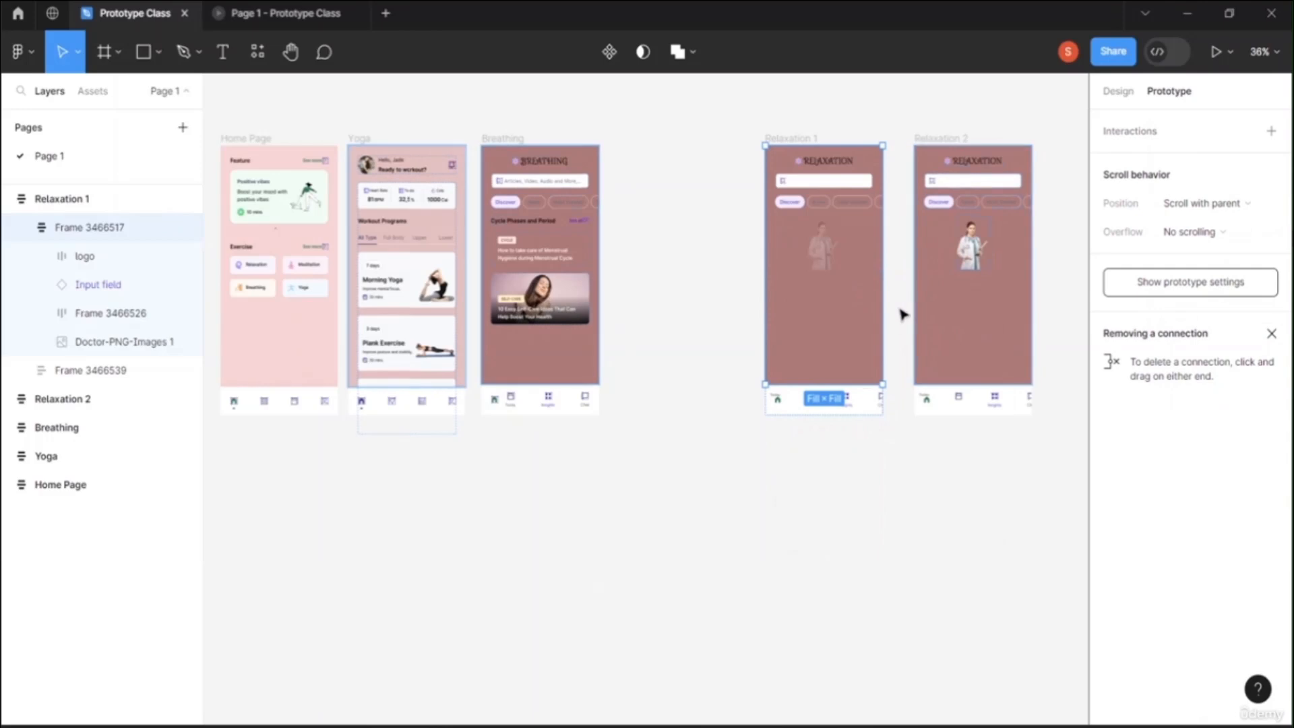
pyautogui.click(903, 312)
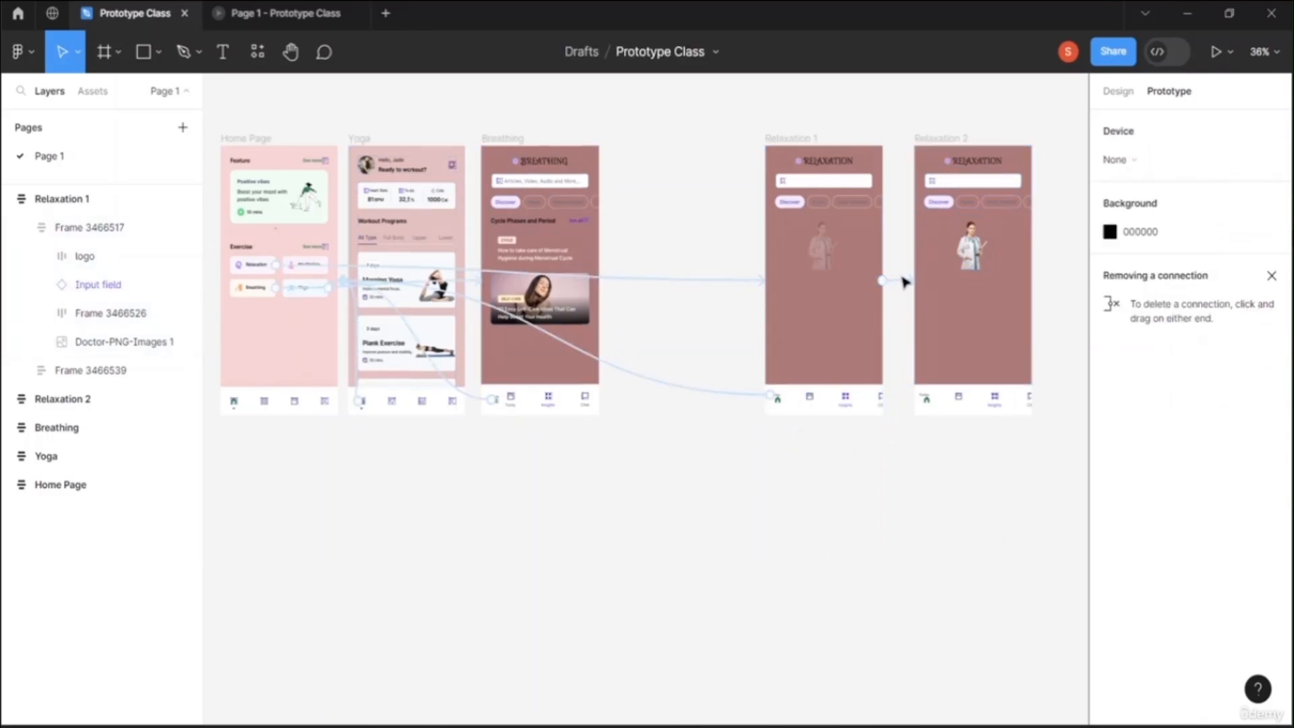
# Examine the trigger options of the remaining connection from Relaxation 1 to Relaxation 2, leaving the trigger as it is
pyautogui.click(905, 282)
pyautogui.click(863, 325)
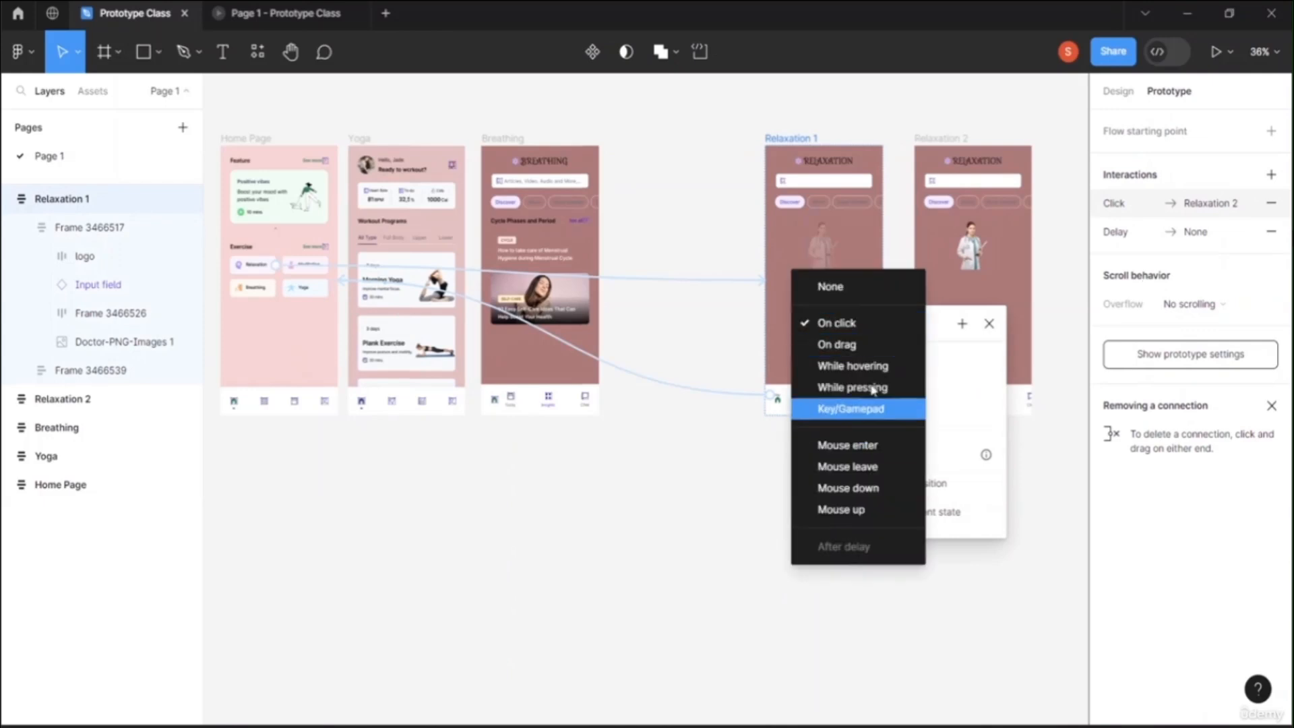
pyautogui.click(671, 208)
pyautogui.click(677, 219)
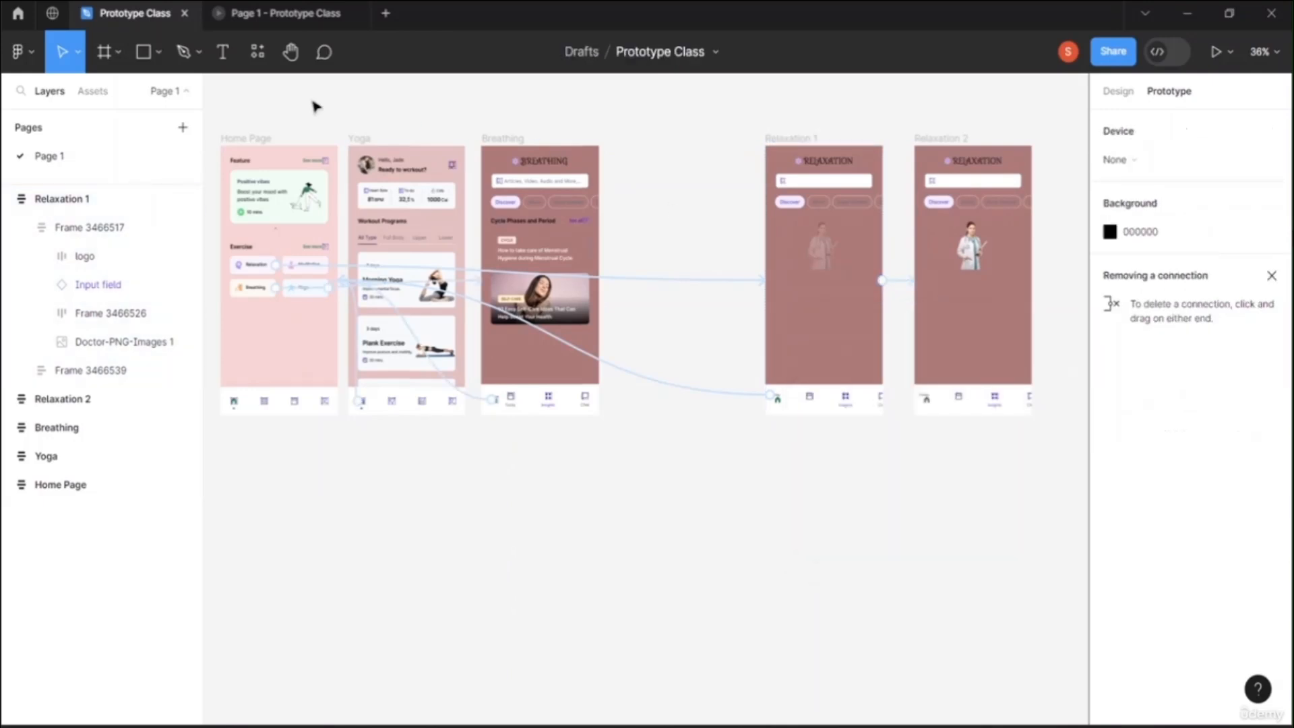
# Play Relaxation from the home page in the presentation to check the doctor image's transition, and return to the design file
pyautogui.click(269, 15)
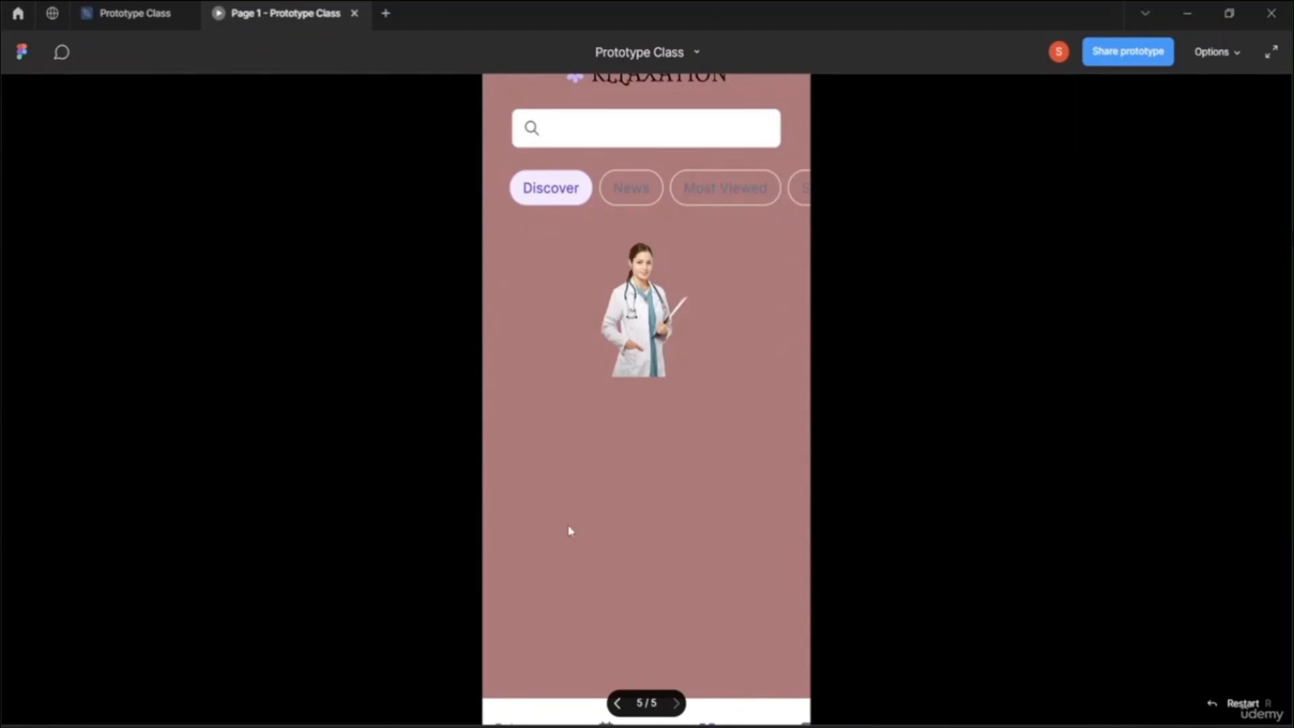
pyautogui.click(618, 704)
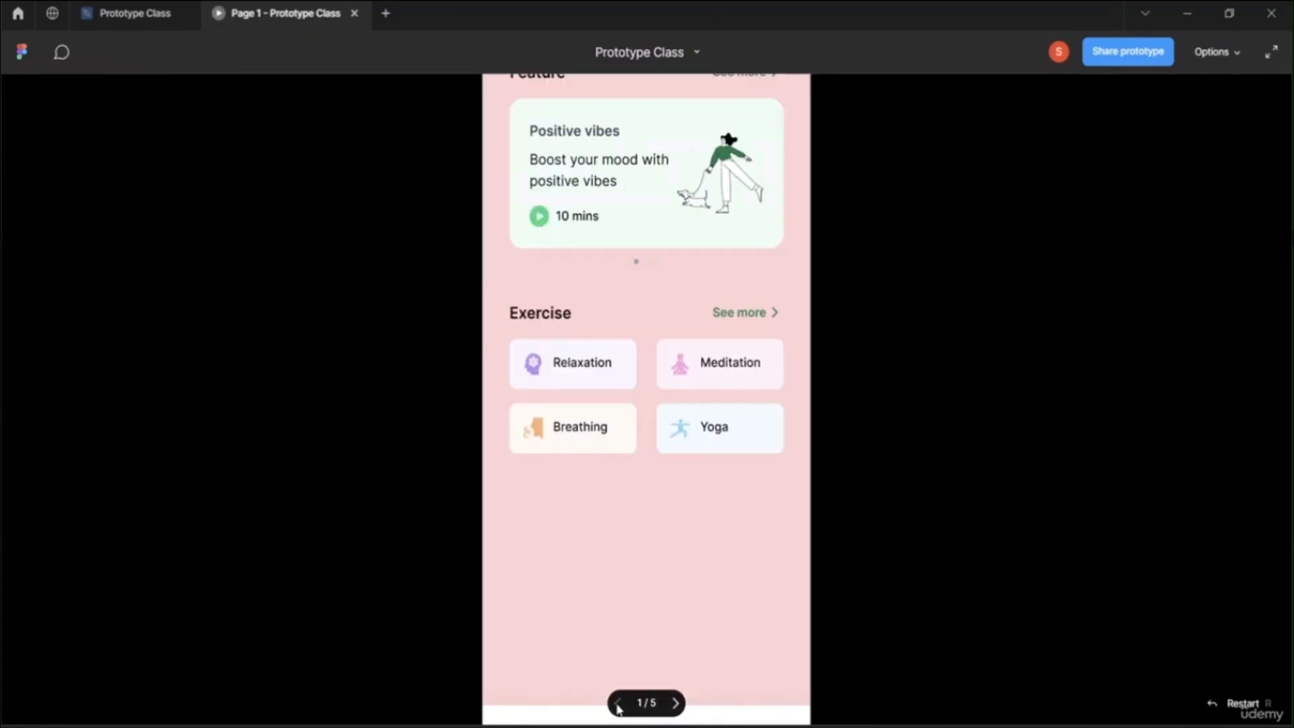
pyautogui.click(606, 370)
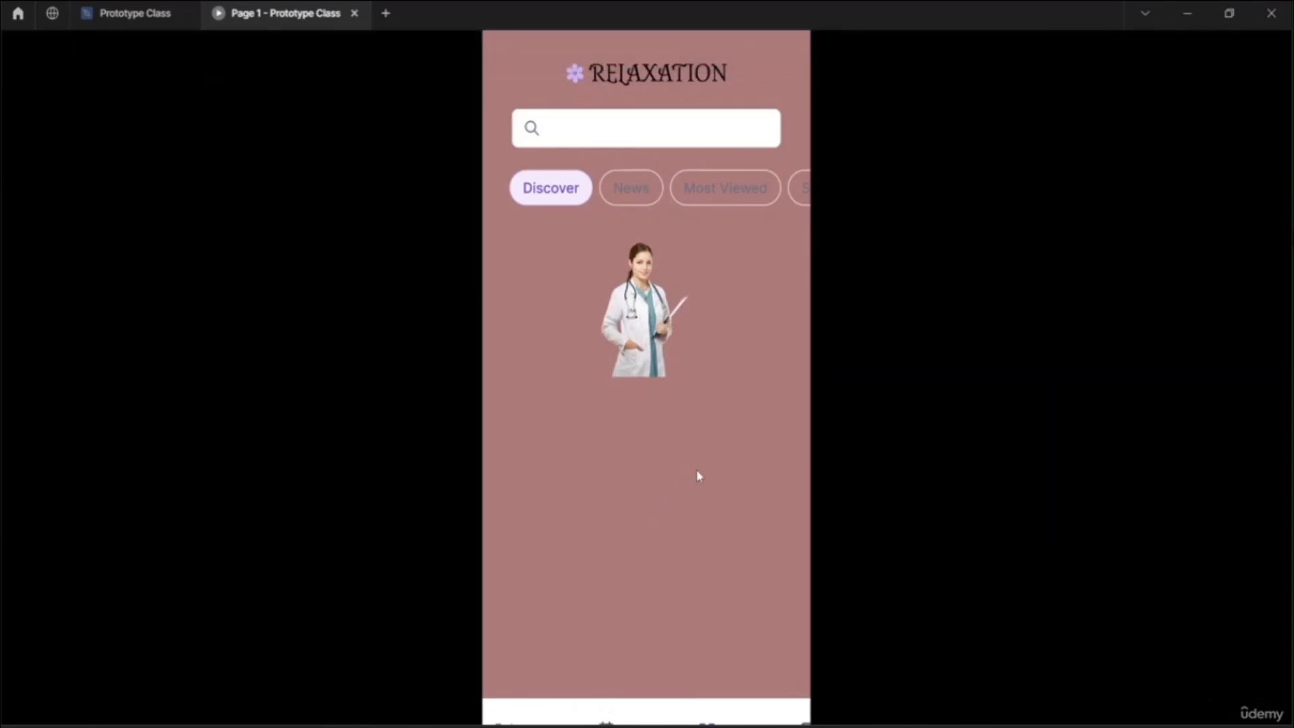
pyautogui.click(155, 11)
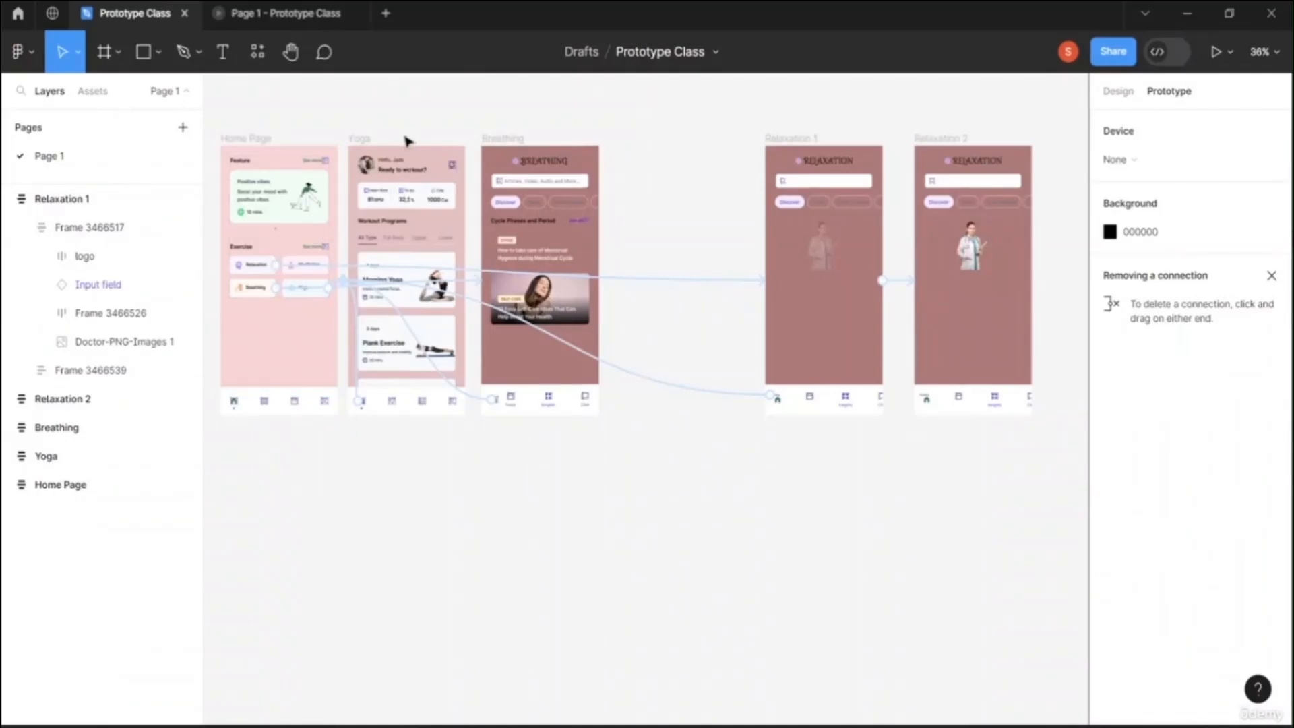